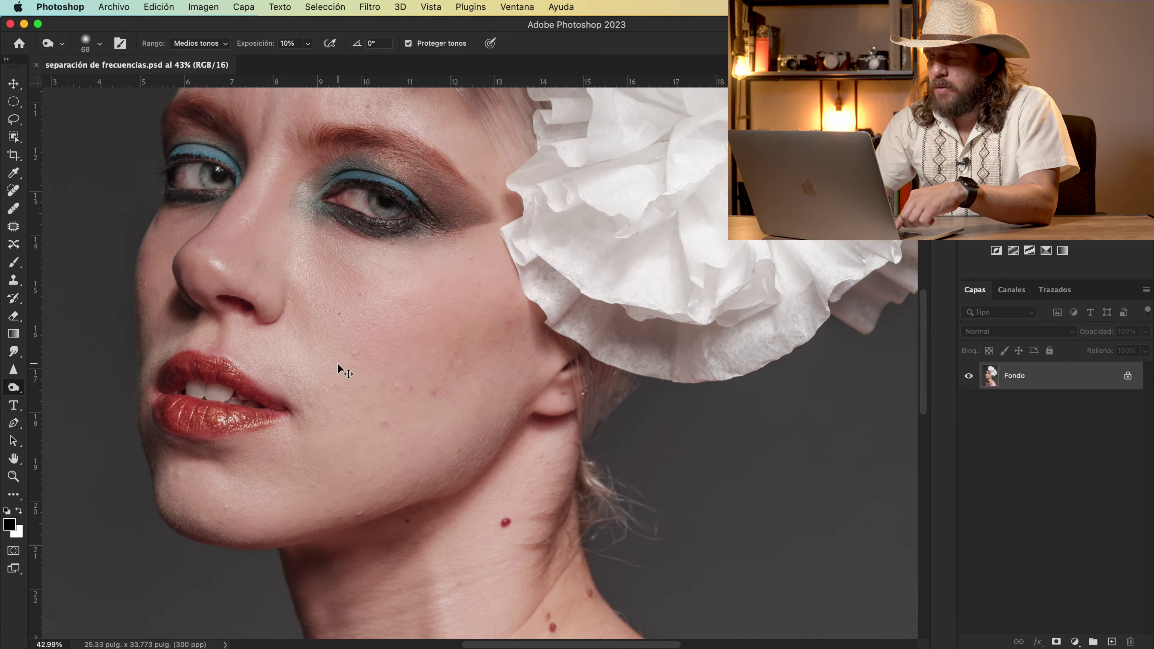
- Duplicate the Fondo layer twice and rename the lower copy as Color
key("super+j")
key("super+j")
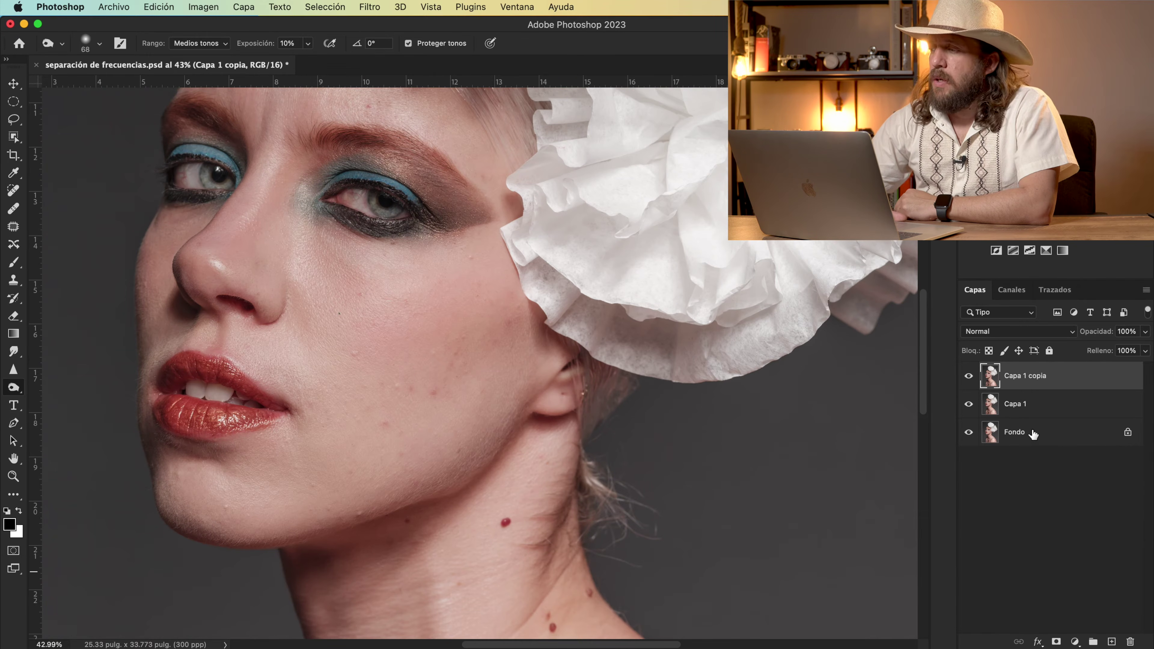
double_click(1016, 405)
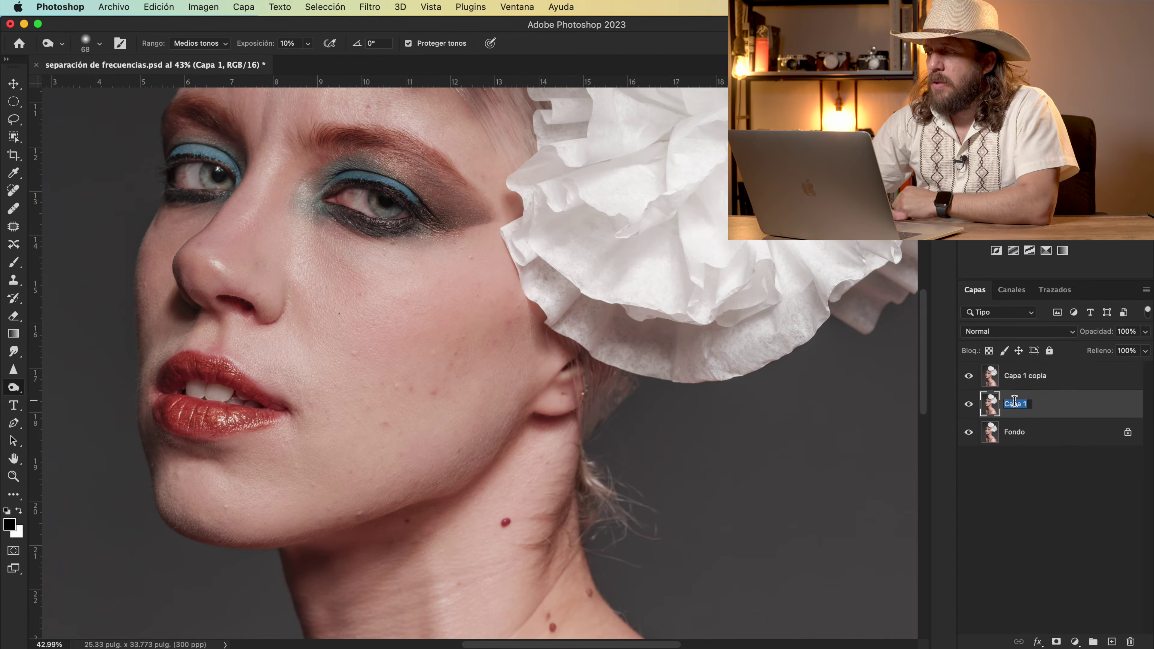
type("Ccolor")
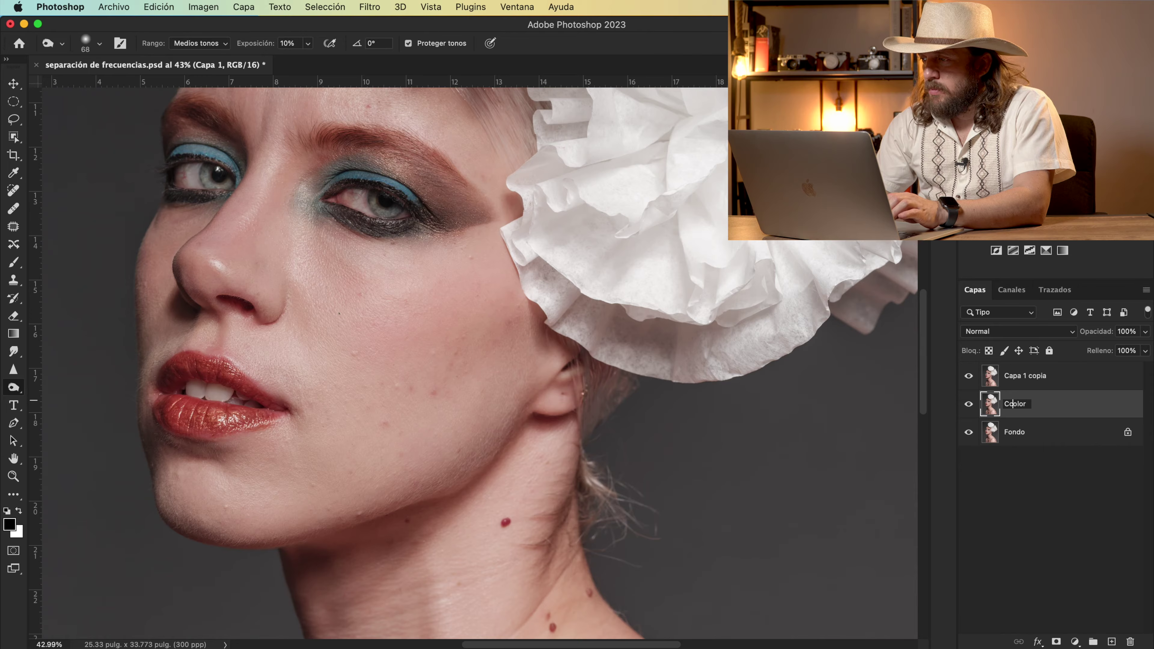
key("Delete")
key("Return")
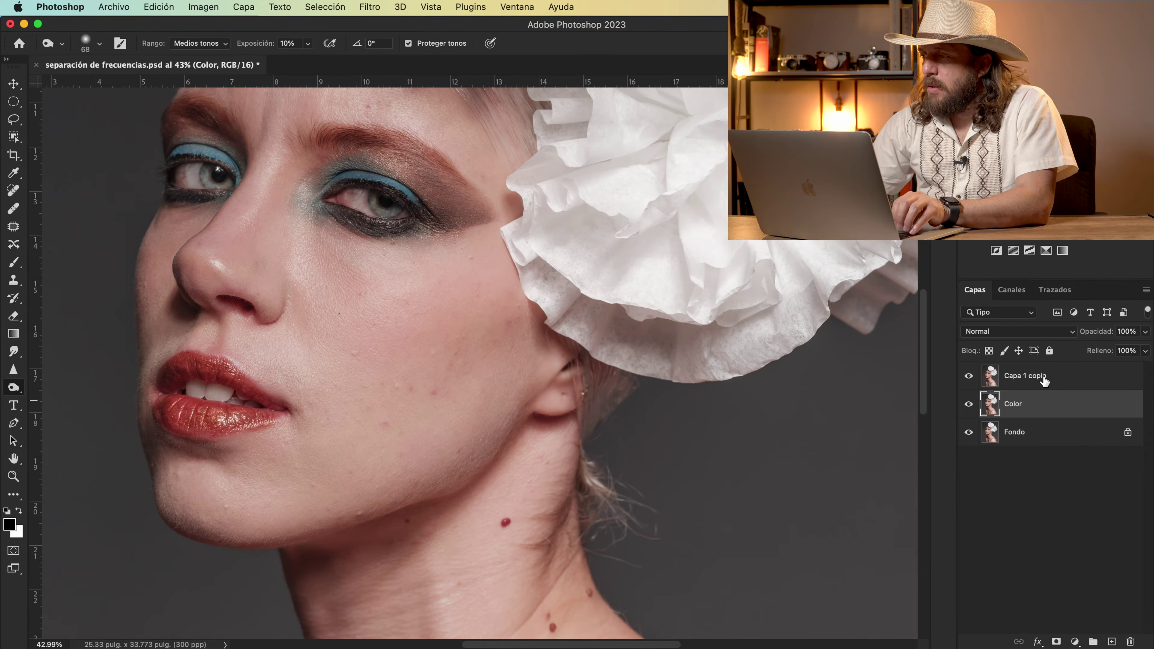
- Rename the uppermost layer copy as Textura
double_click(1031, 376)
type("Textura")
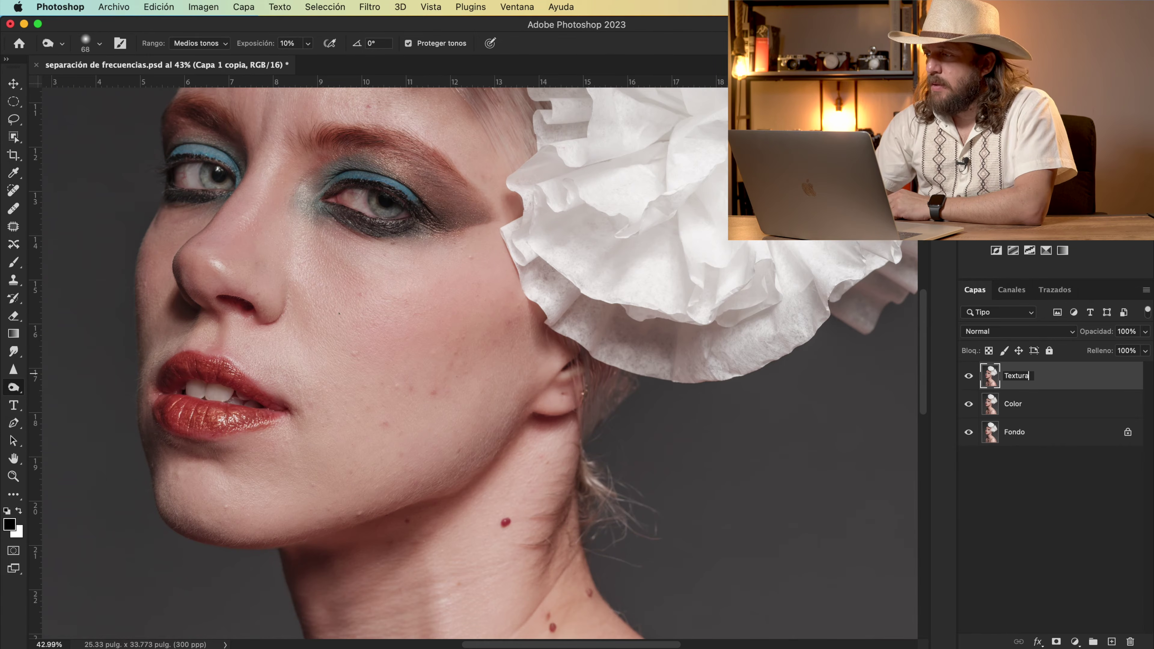
key("Return")
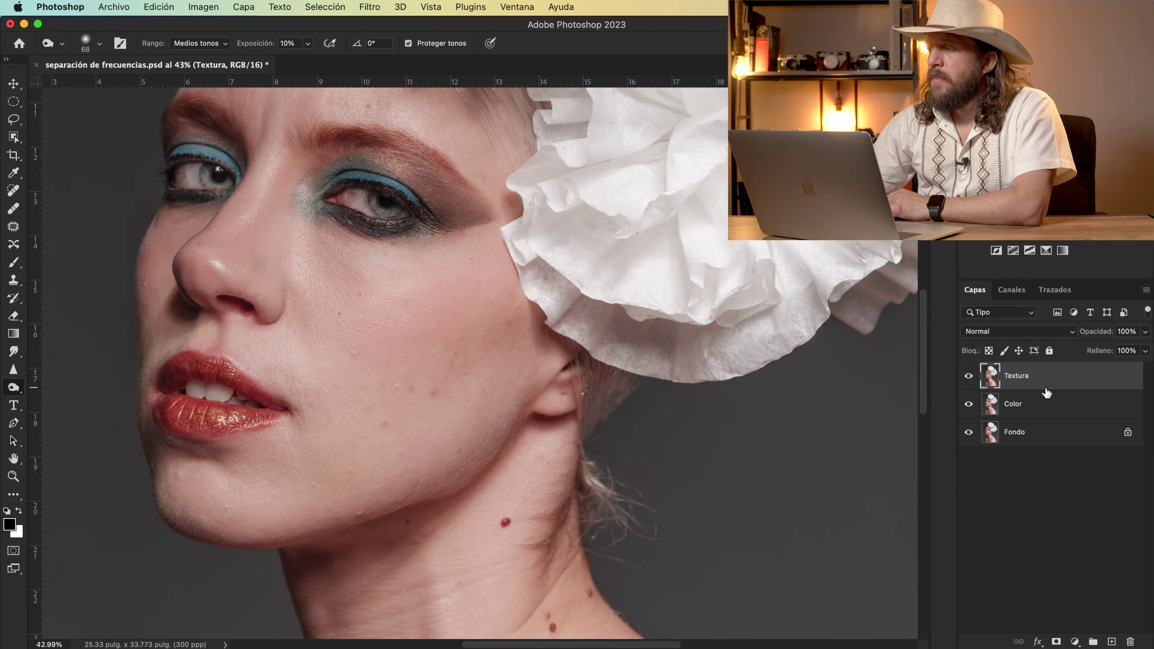
- Group the Textura and Color layers and name the group "Separación de frecuencias"
left_click(1028, 411, "shift")
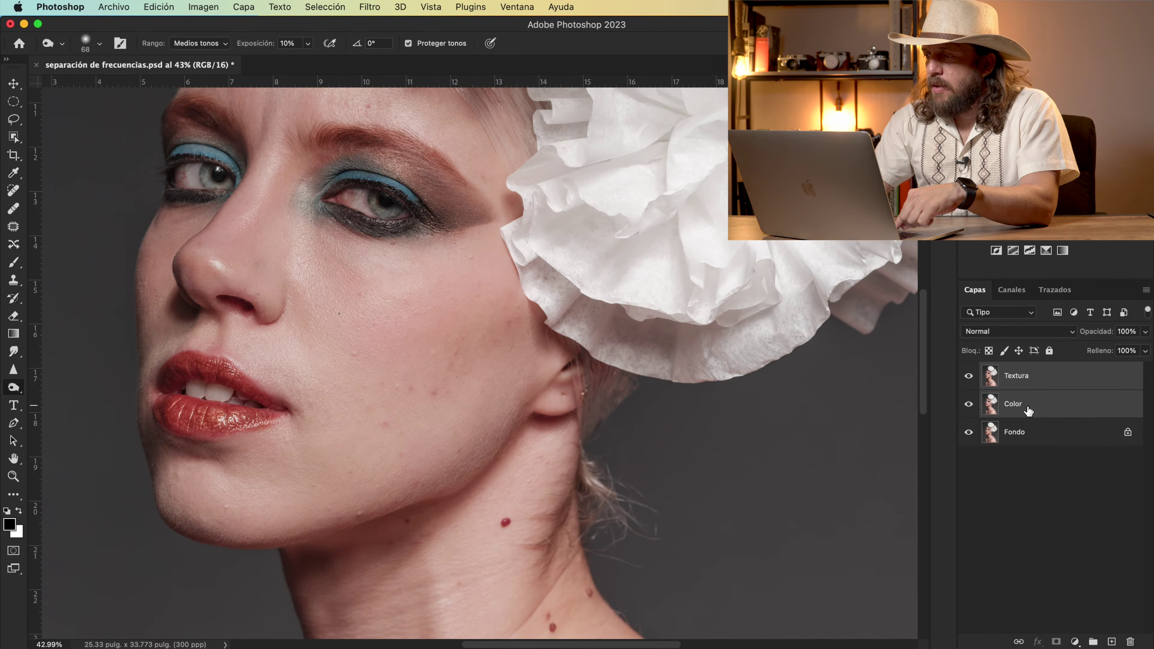
key("super+g")
double_click(1019, 371)
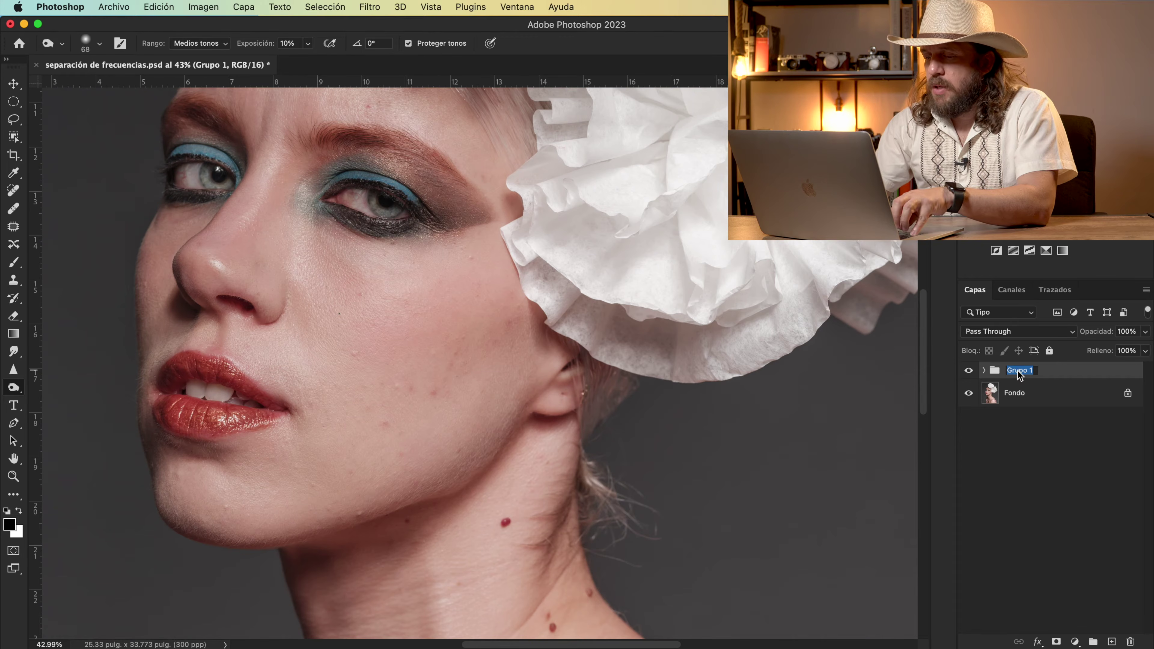
type("Sseparaci")
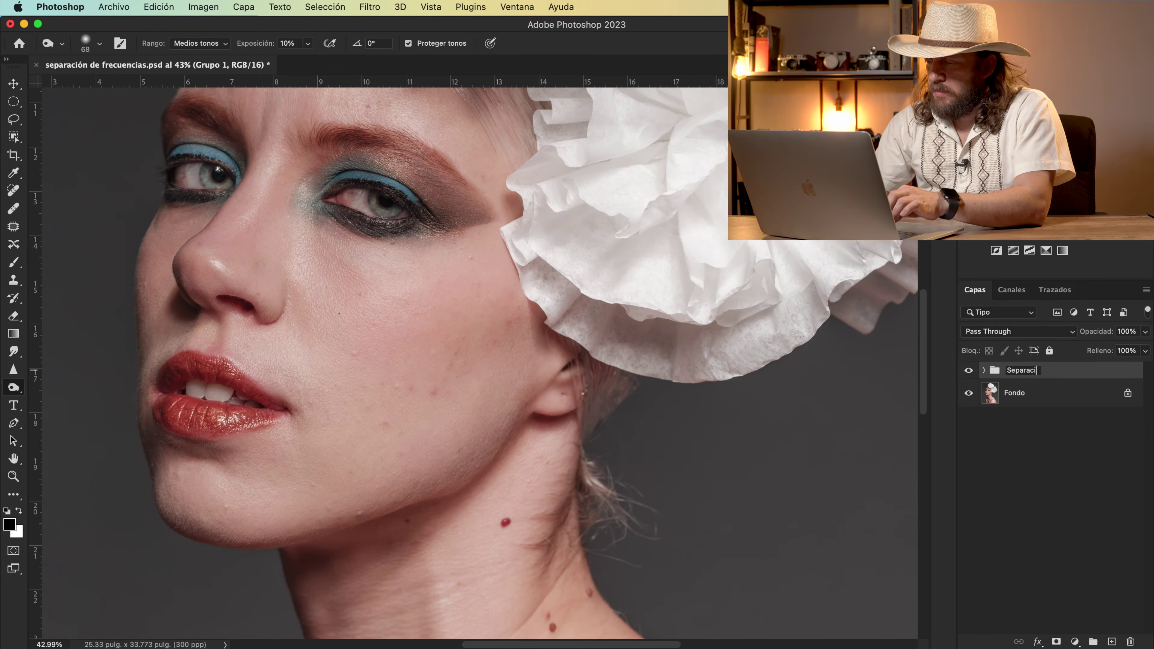
type("ón de frecuencias")
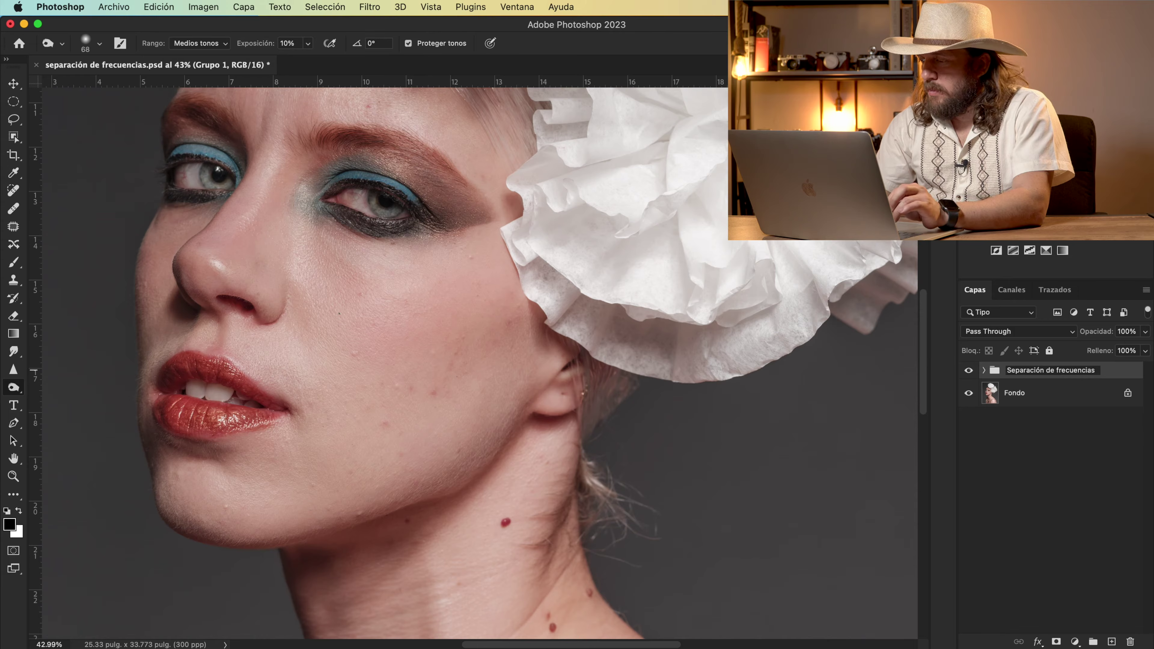
key("Return")
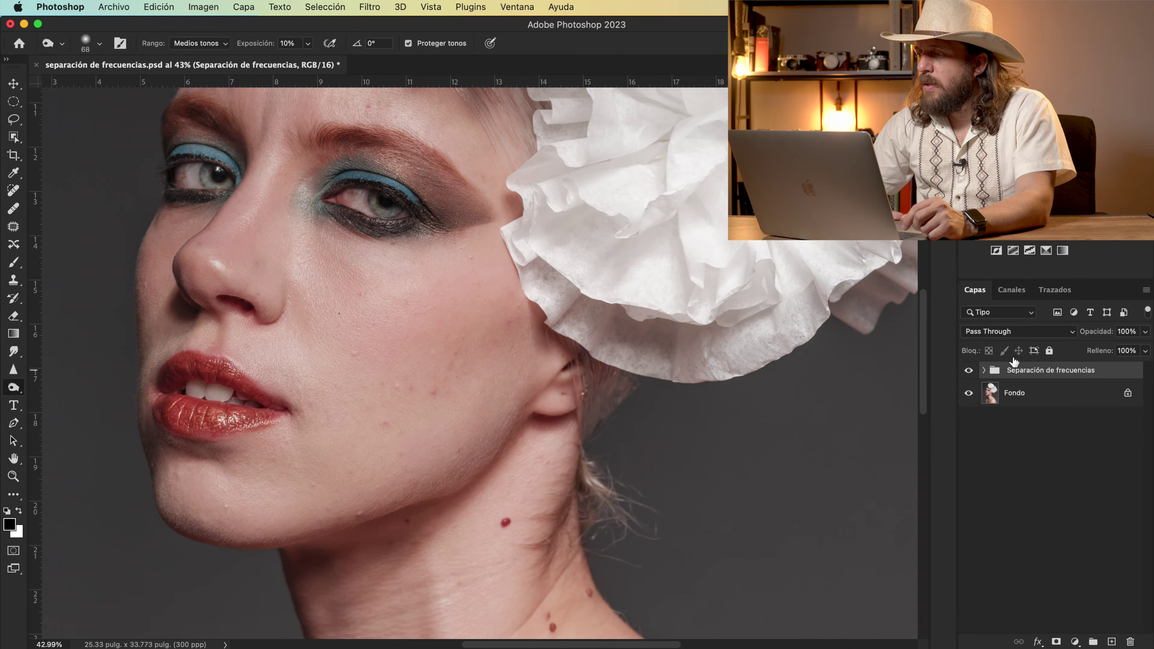
- Hide the Textura layer inside the group and open Gaussian Blur for the Color layer
left_click(983, 370)
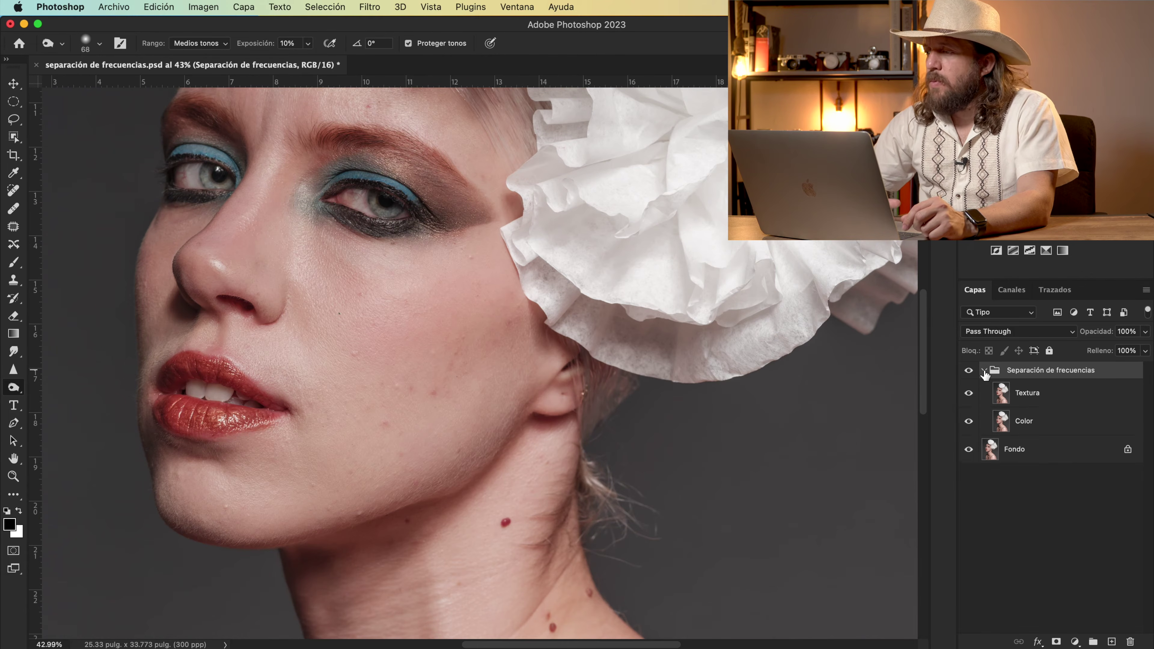
left_click(969, 394)
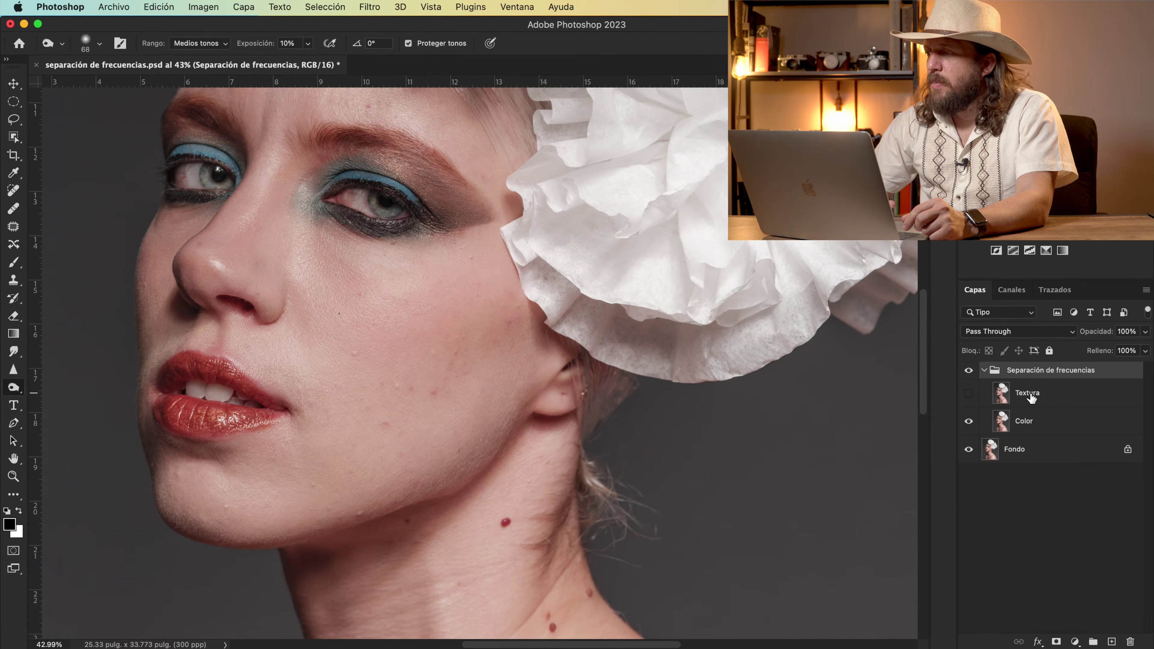
left_click(1029, 424)
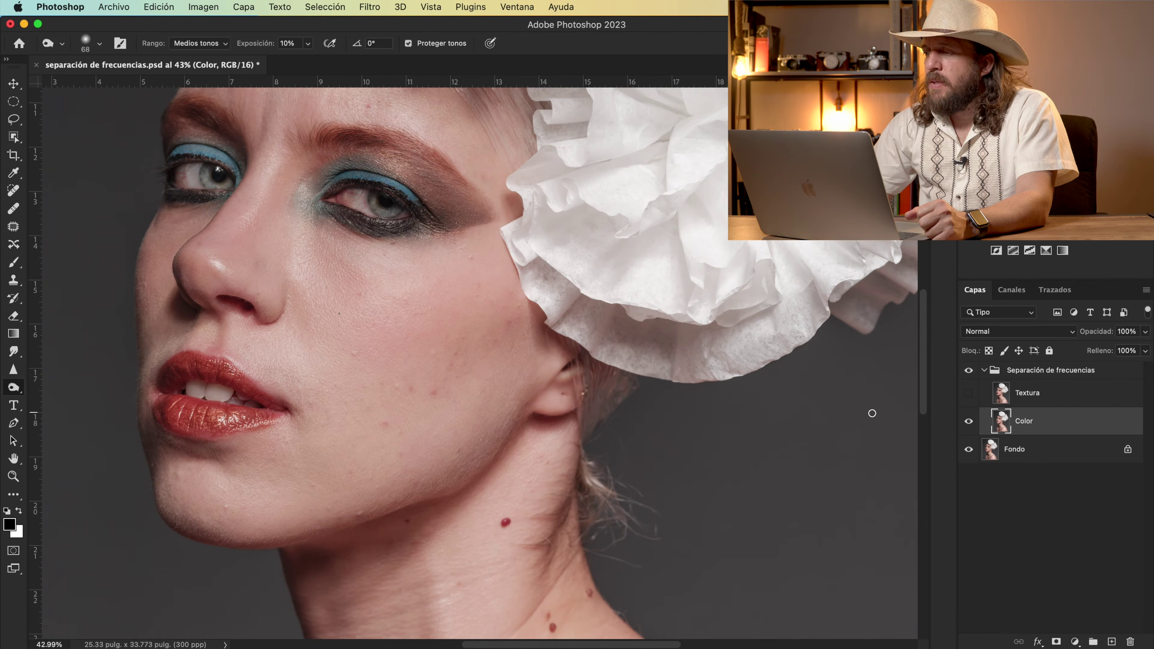
left_click(380, 10)
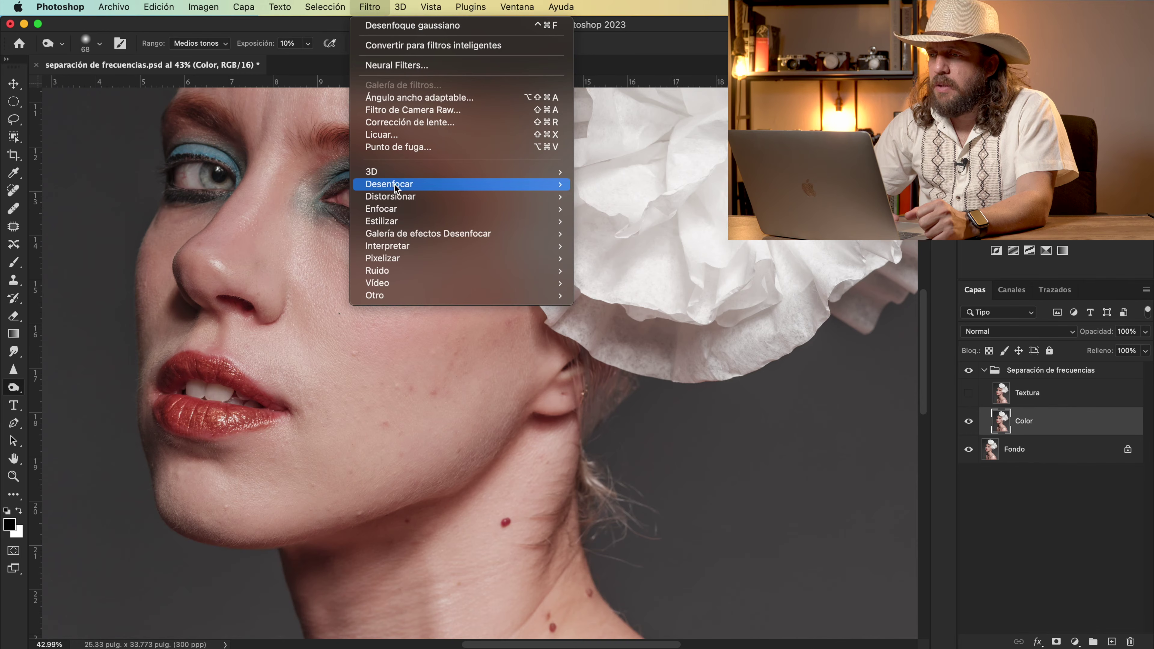
mouse_move(395, 186)
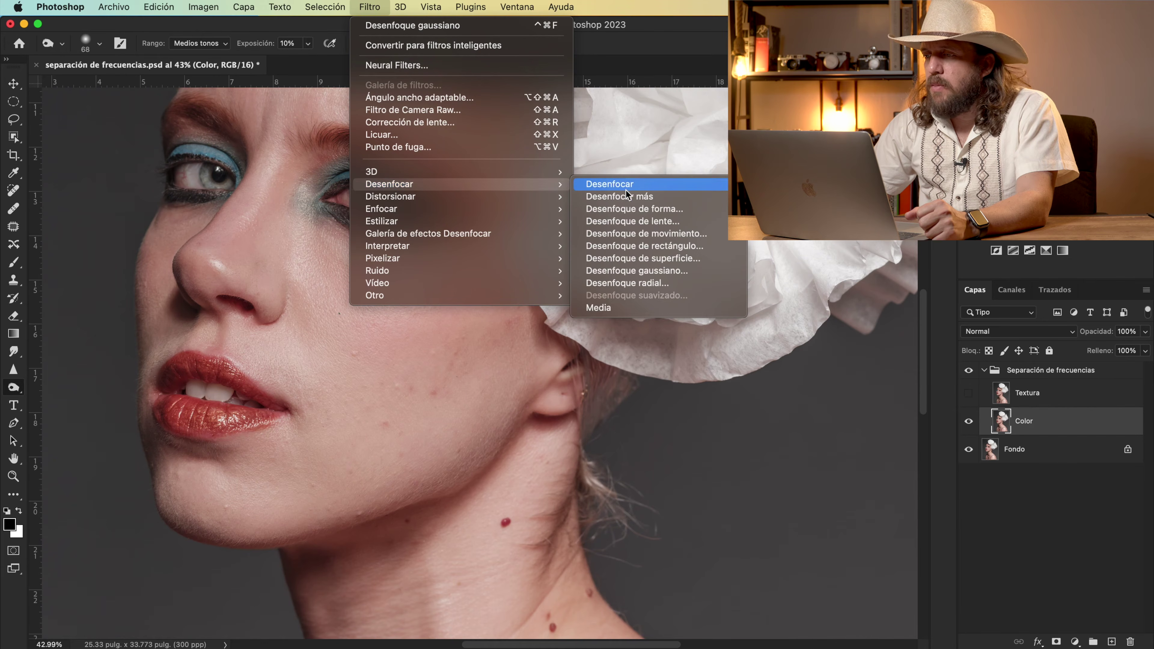
left_click(635, 272)
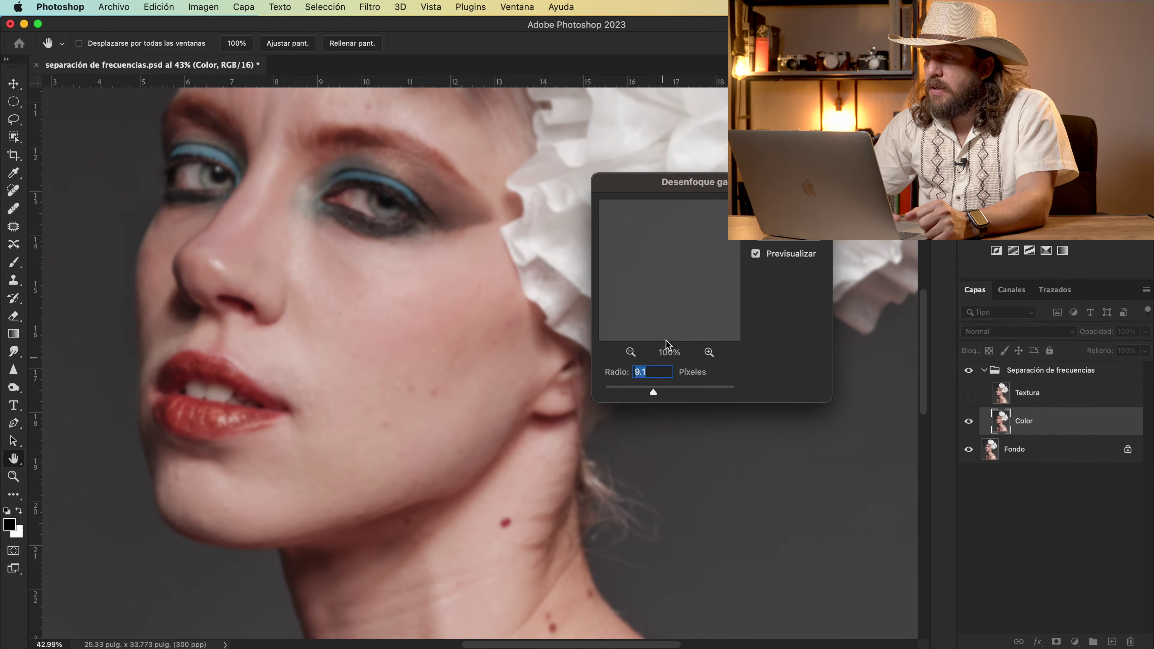
- Examine how the blur affects different skin areas of the face in the filter's 100% preview
left_click_drag(653, 306, 728, 271)
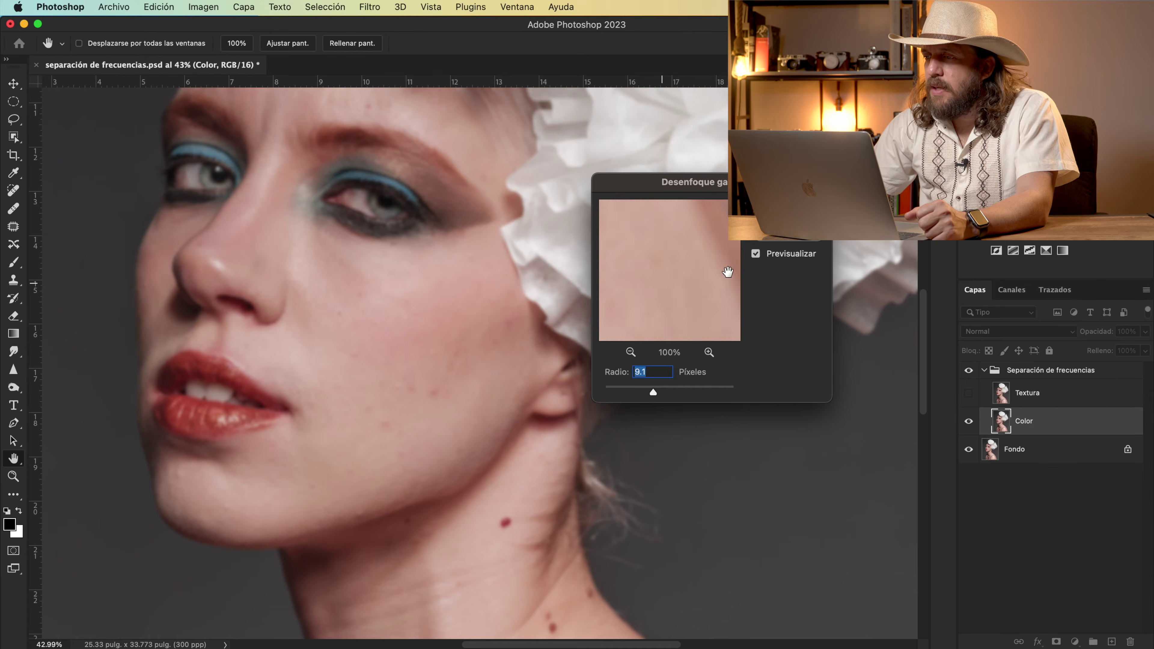
left_click_drag(619, 283, 707, 261)
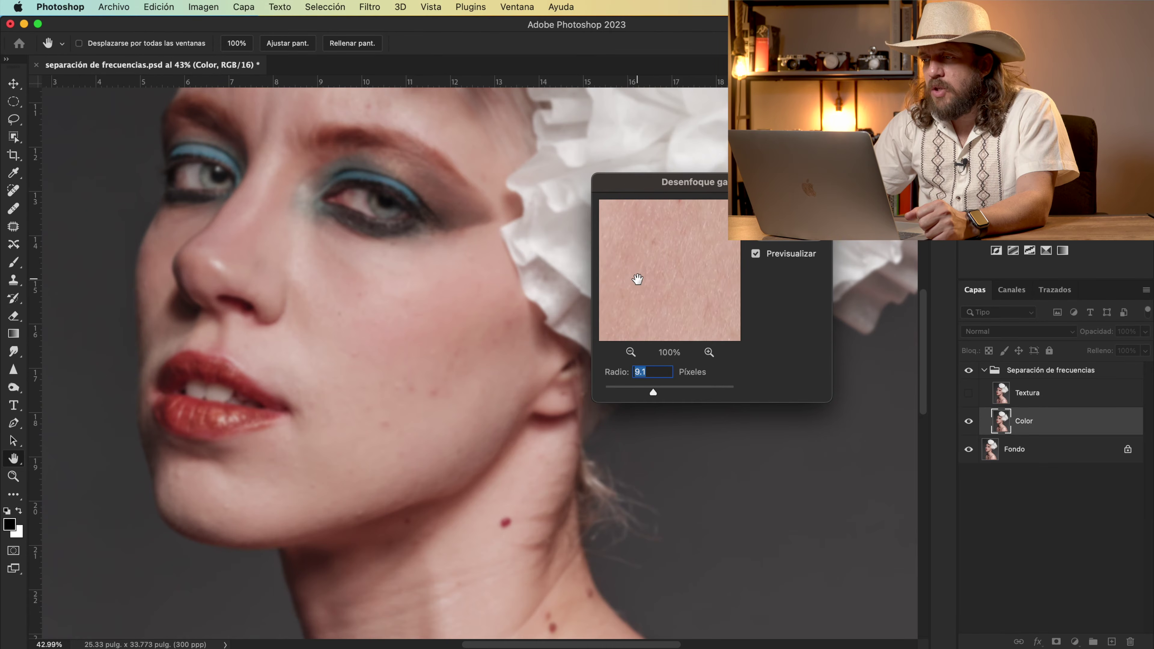
left_click_drag(638, 279, 712, 268)
left_click_drag(626, 258, 654, 268)
left_click_drag(630, 316, 691, 310)
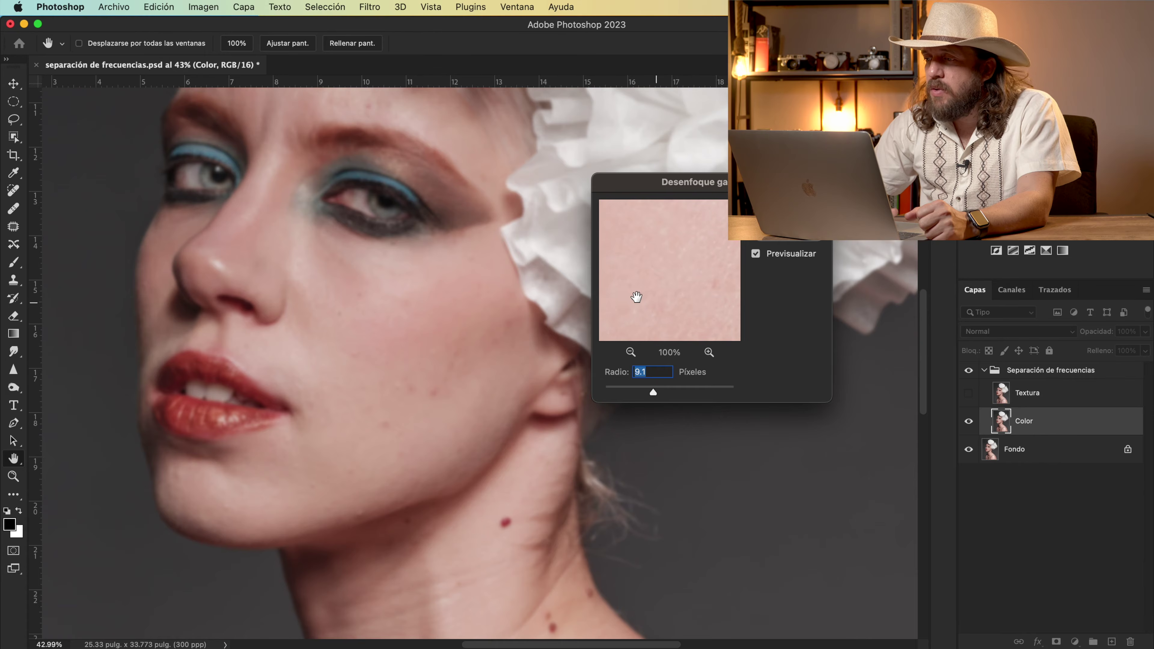
left_click_drag(690, 250, 705, 328)
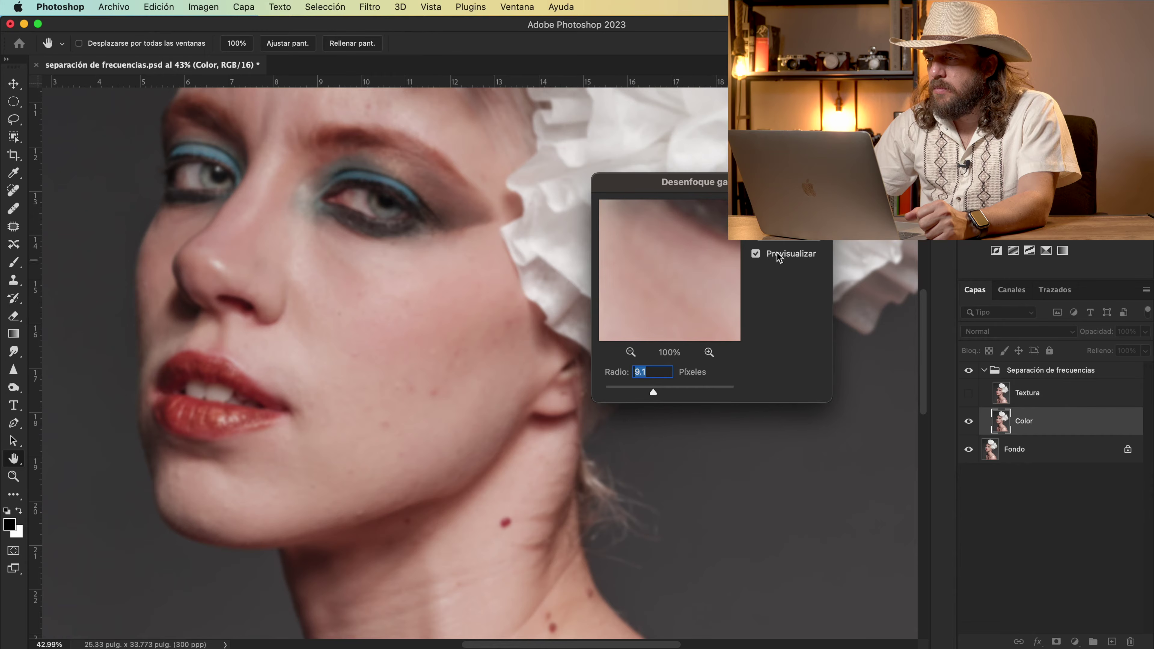
left_click_drag(689, 255, 658, 266)
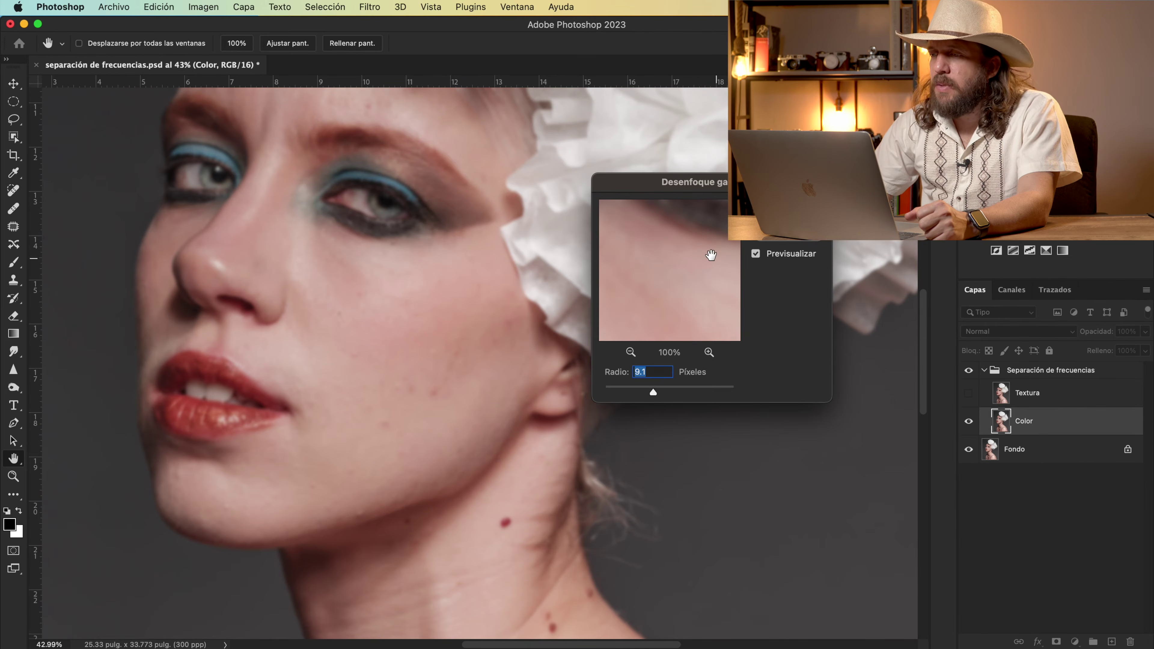
- Try low and high Gaussian blur radii, including 2.0, 23.3 and 1000 pixels, to compare skin detail on the Color layer
left_click_drag(652, 391, 594, 387)
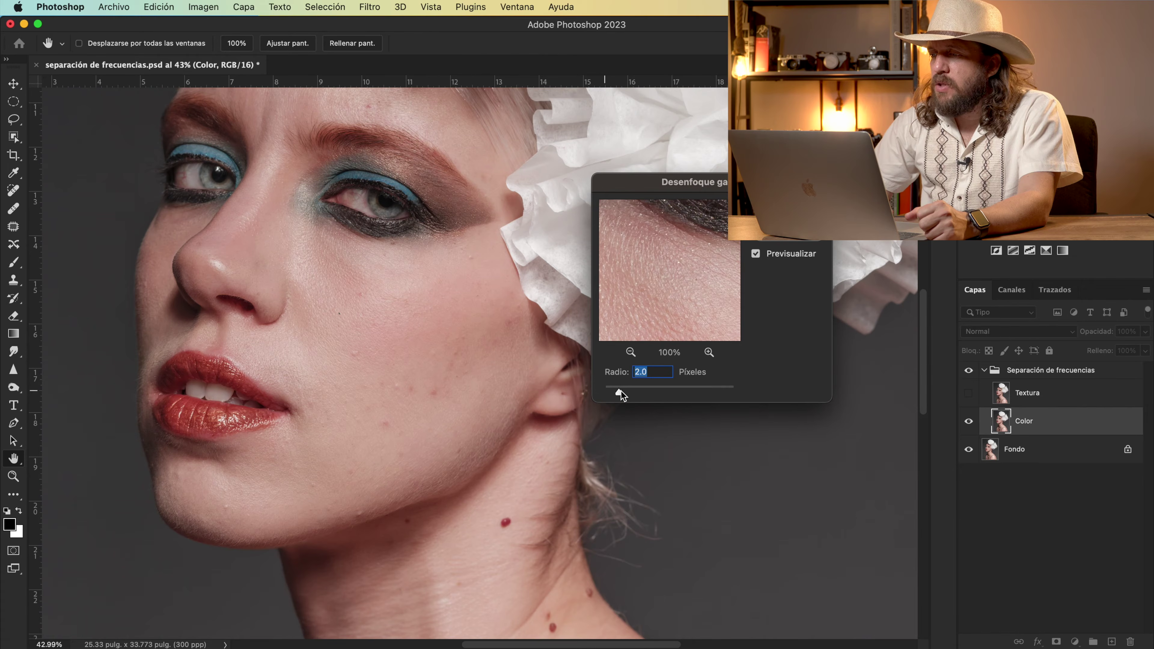
left_click_drag(651, 392, 664, 391)
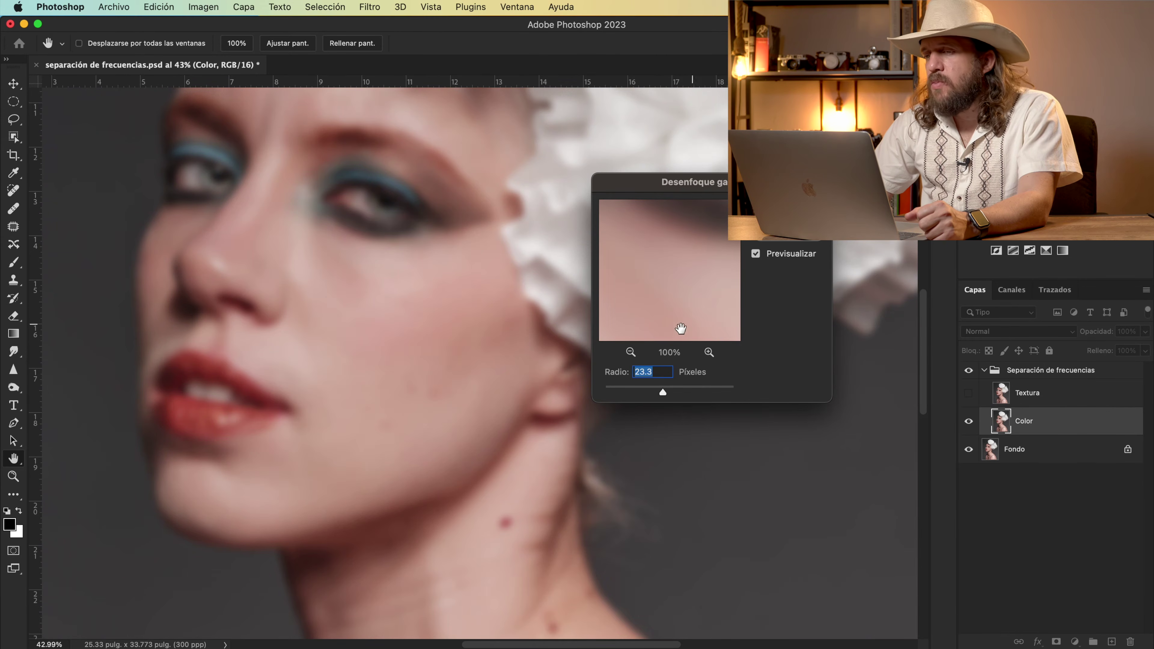
left_click_drag(663, 390, 737, 392)
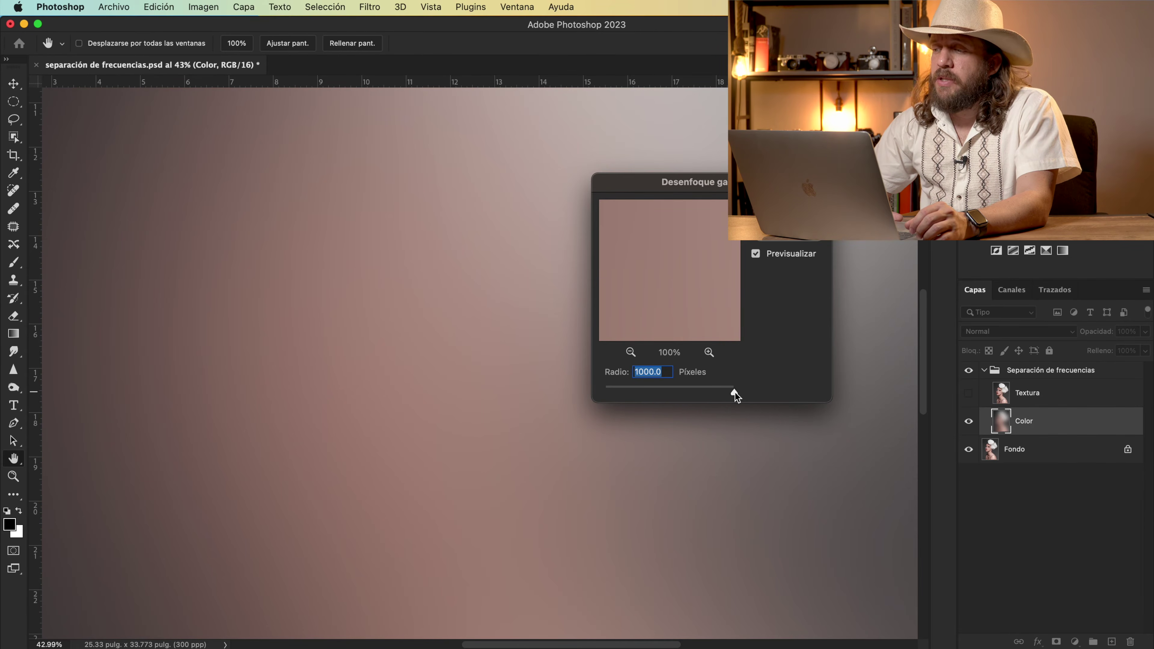
left_click_drag(735, 392, 614, 386)
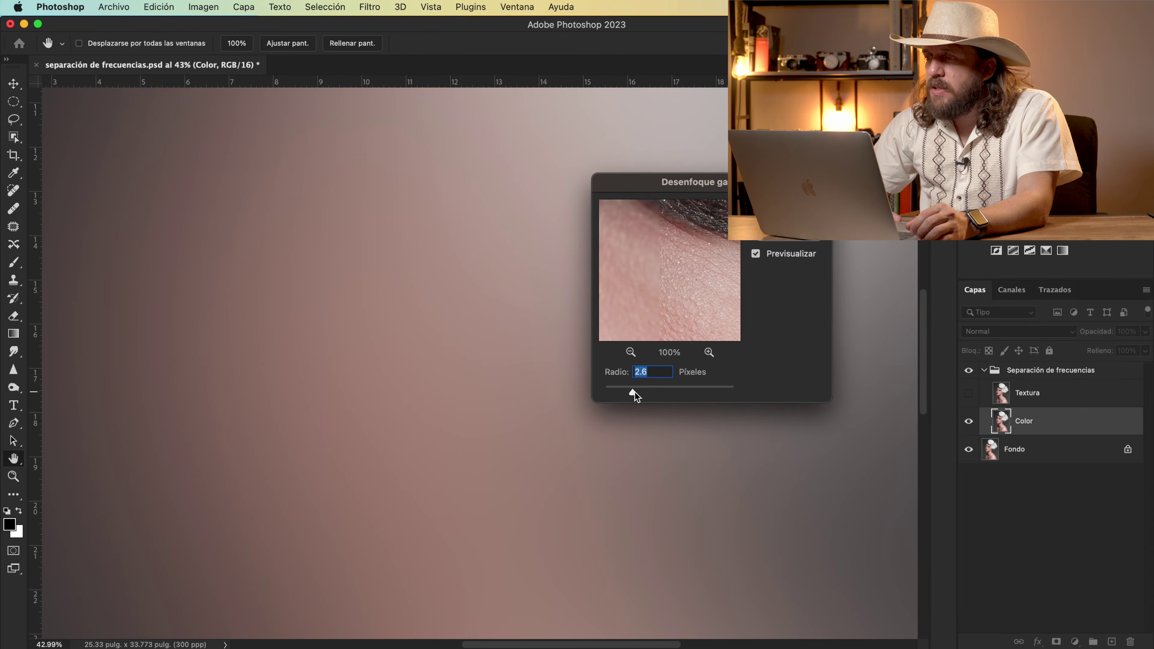
- Set the Gaussian blur radius to 8.0 pixels and apply it to the Color layer
left_click_drag(635, 392, 650, 390)
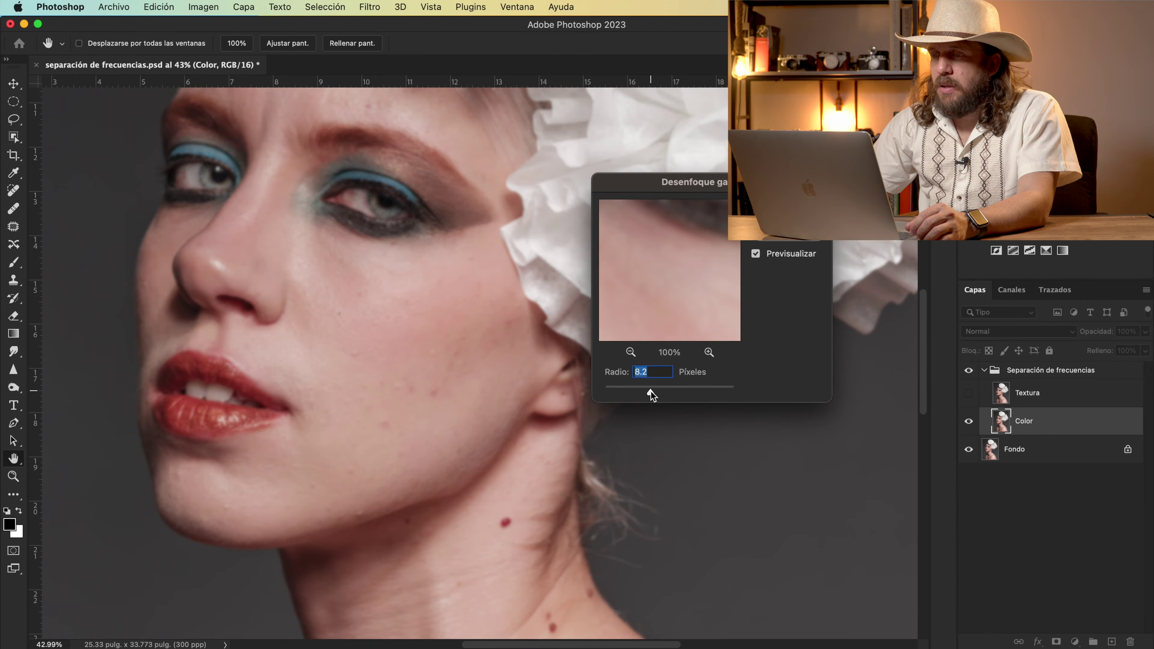
left_click_drag(651, 391, 649, 391)
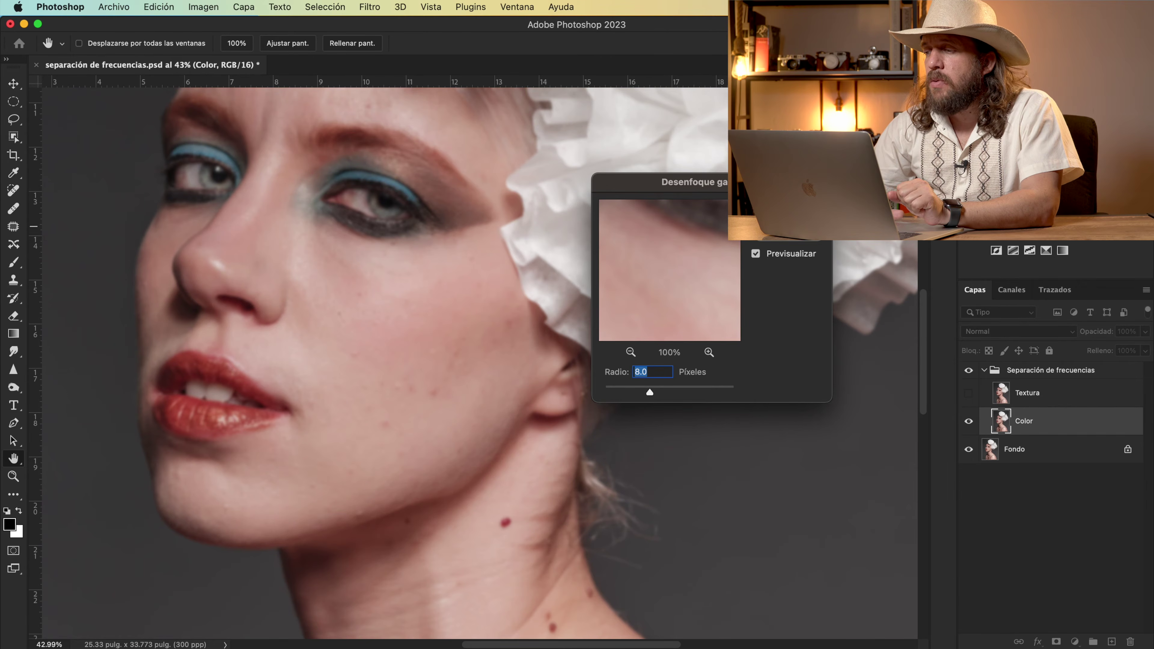
key("Return")
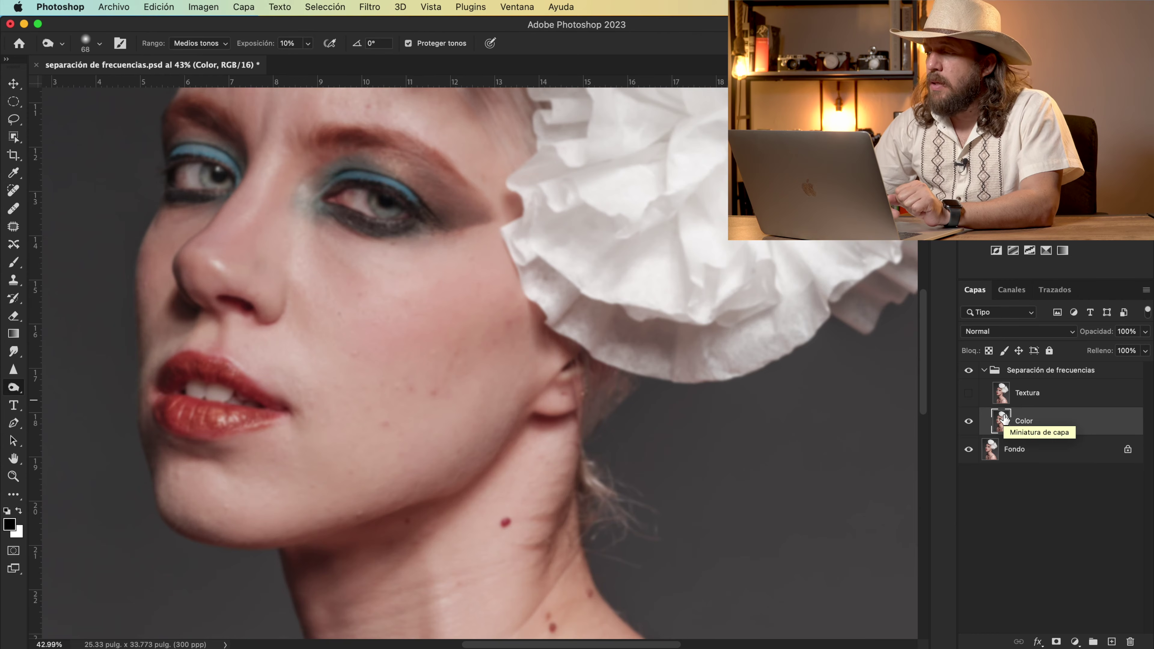
- Show the Textura layer again, select it and open Apply Image for it
left_click(970, 394)
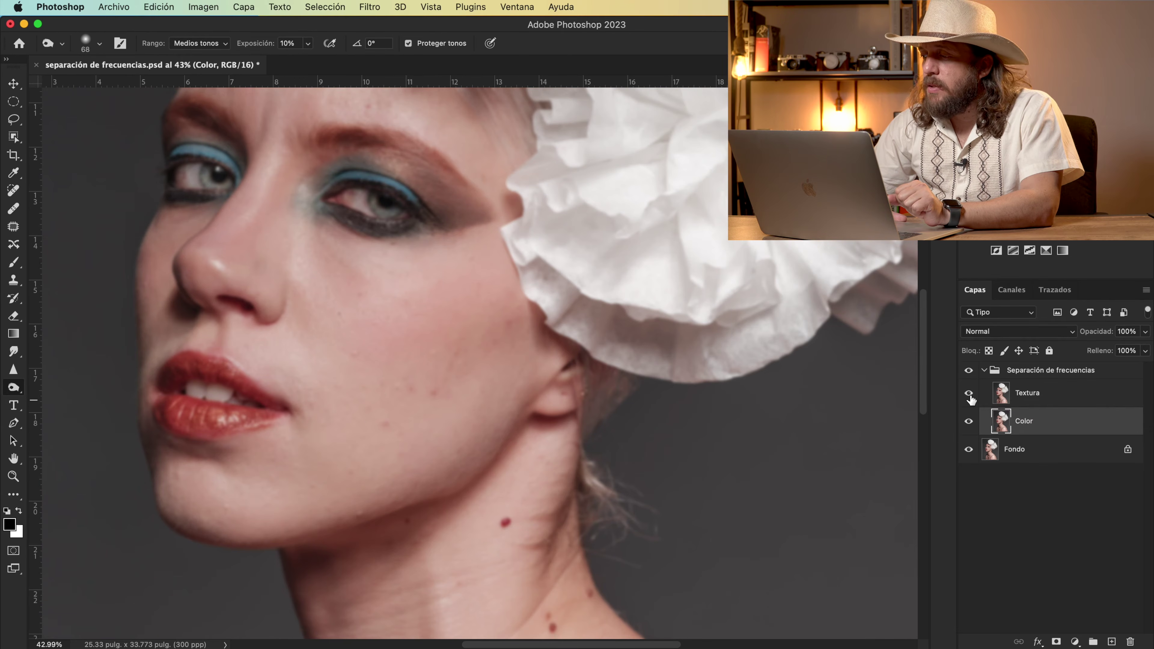
left_click(1025, 400)
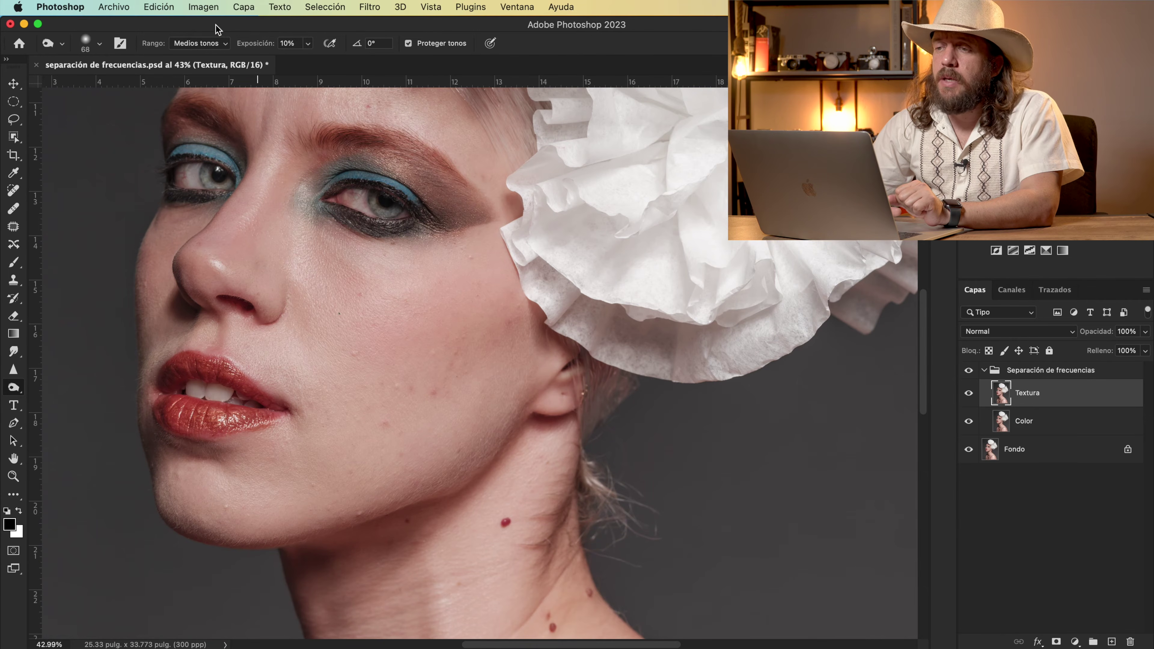
left_click(206, 9)
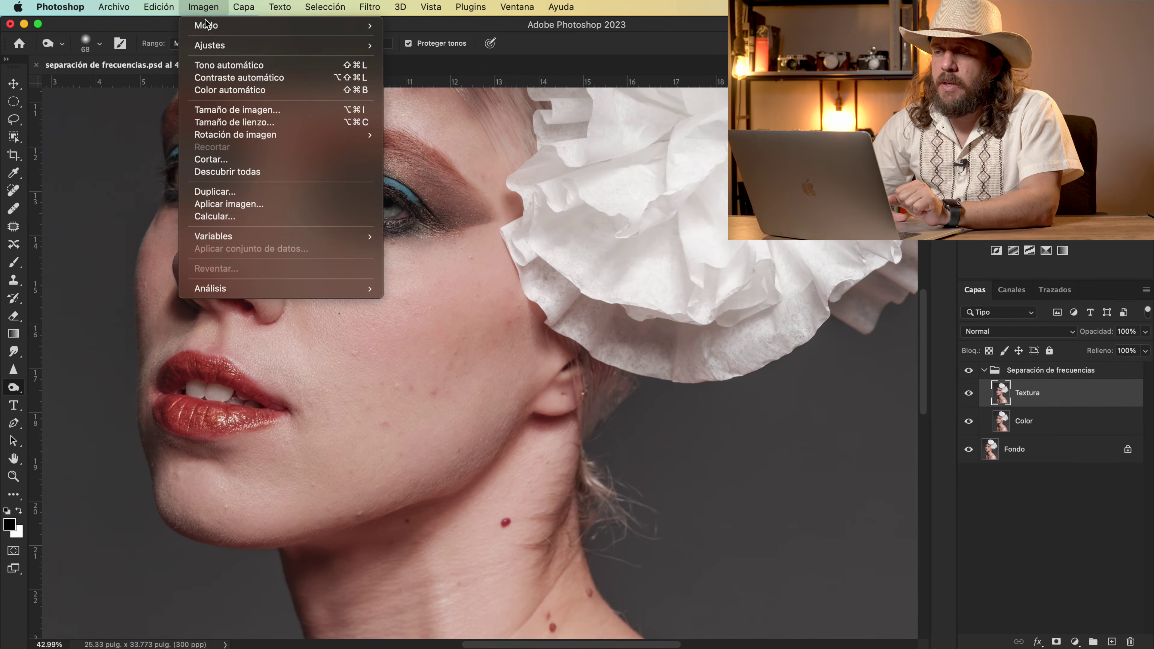
left_click(225, 204)
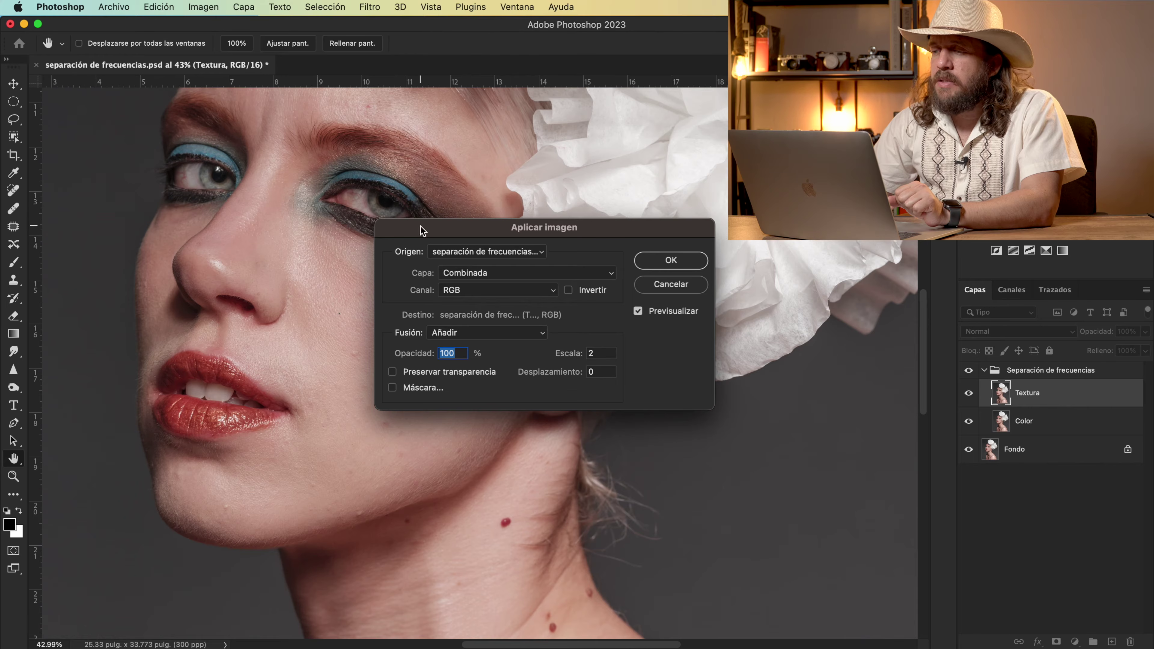
- Set the Apply Image source to the Color layer with the RGB channel inverted
left_click_drag(420, 230, 429, 176)
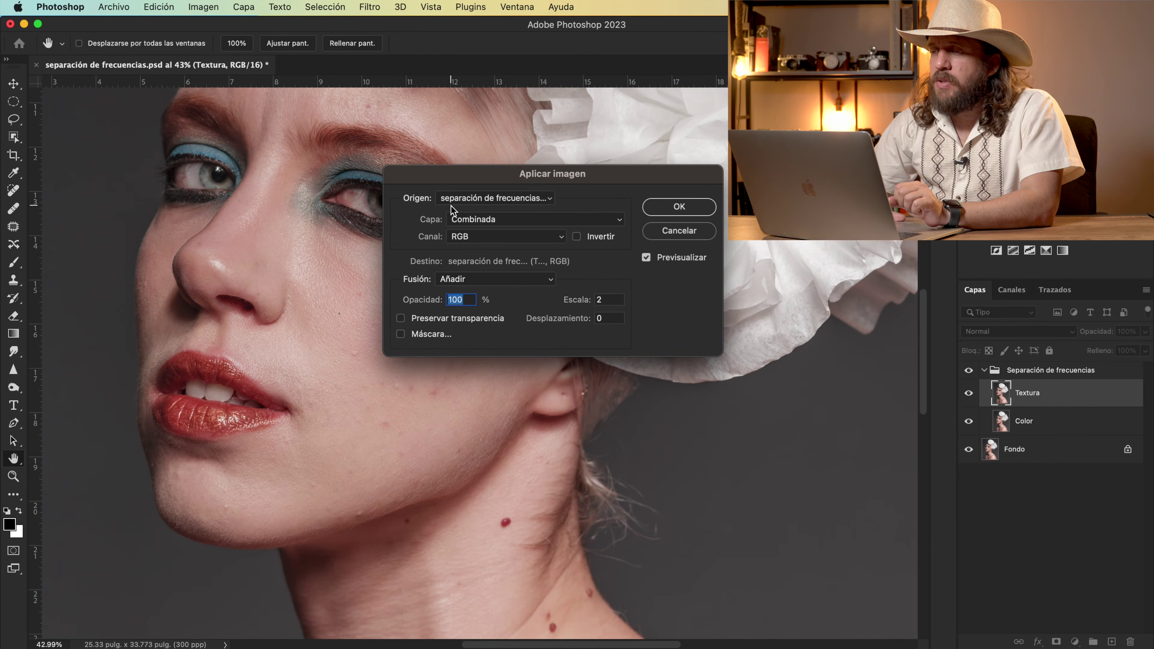
left_click(454, 222)
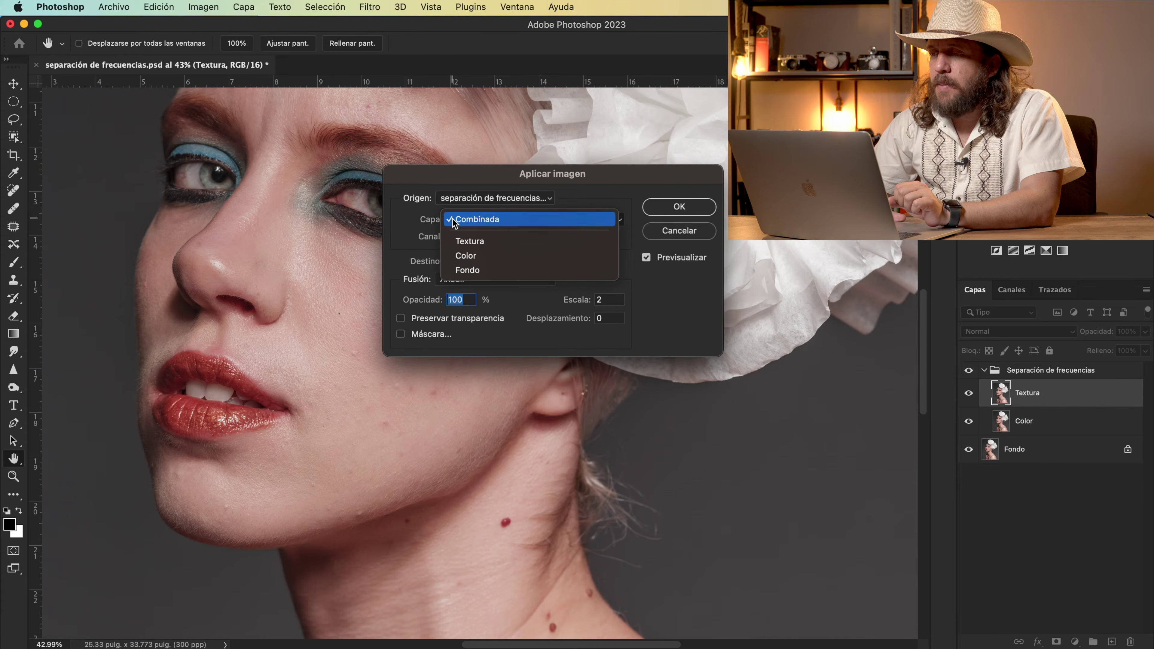
left_click(461, 257)
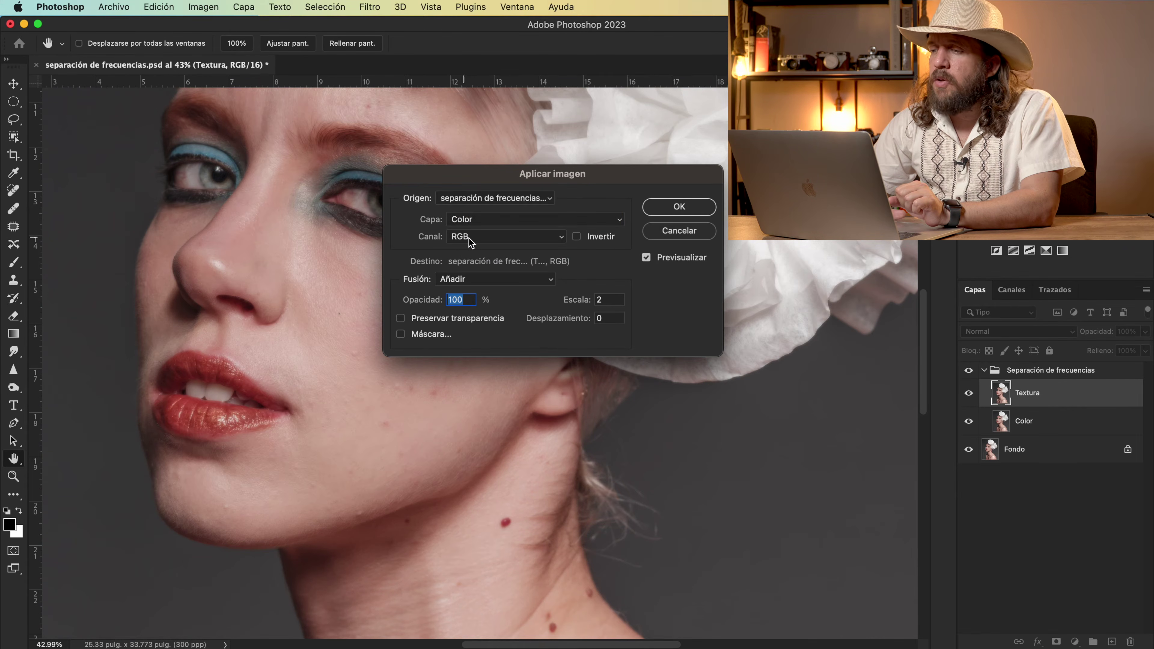
left_click(576, 237)
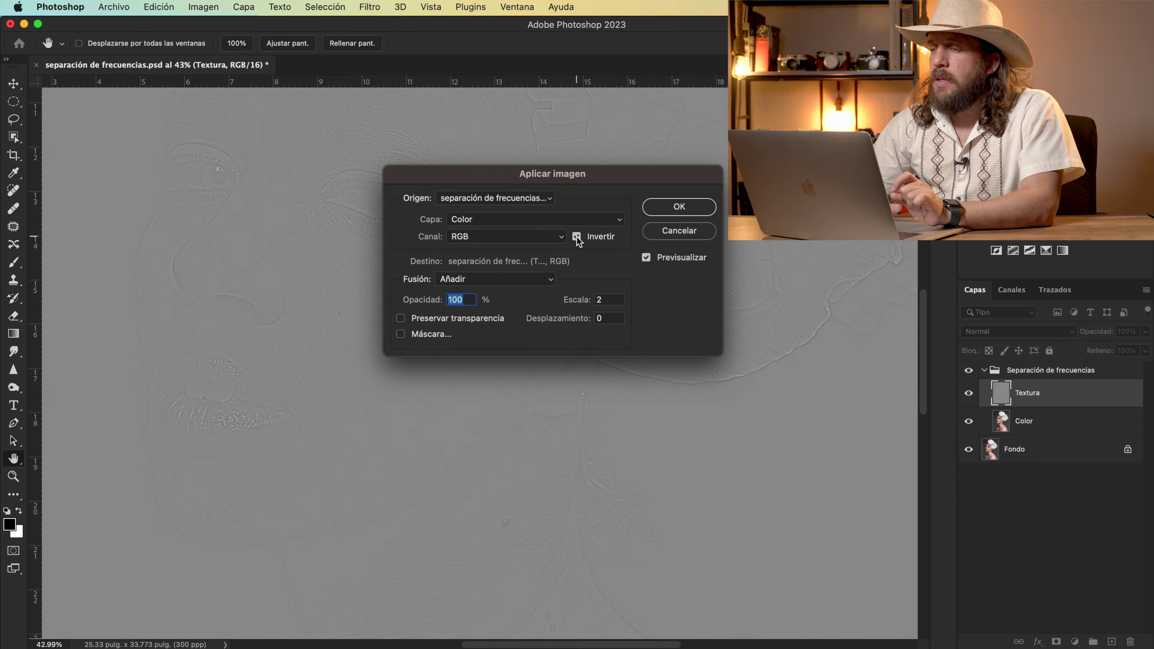
- Use Añadir blending at 100% opacity, scale 2 and offset 0, and apply the image to the Textura layer
left_click(490, 279)
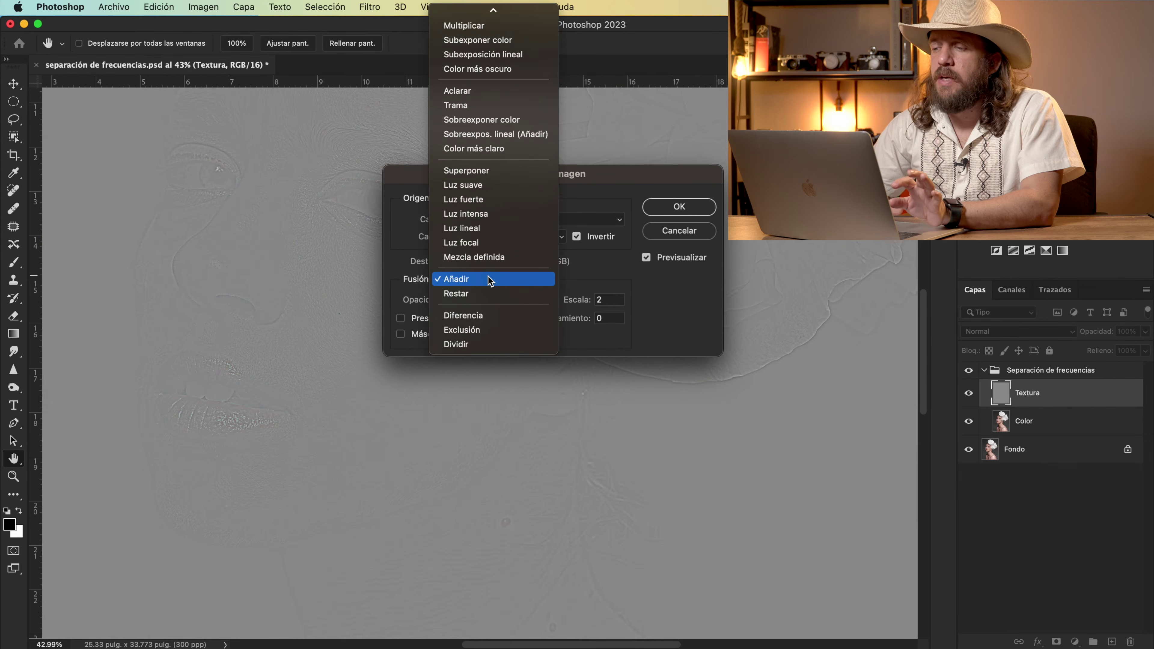
left_click(490, 280)
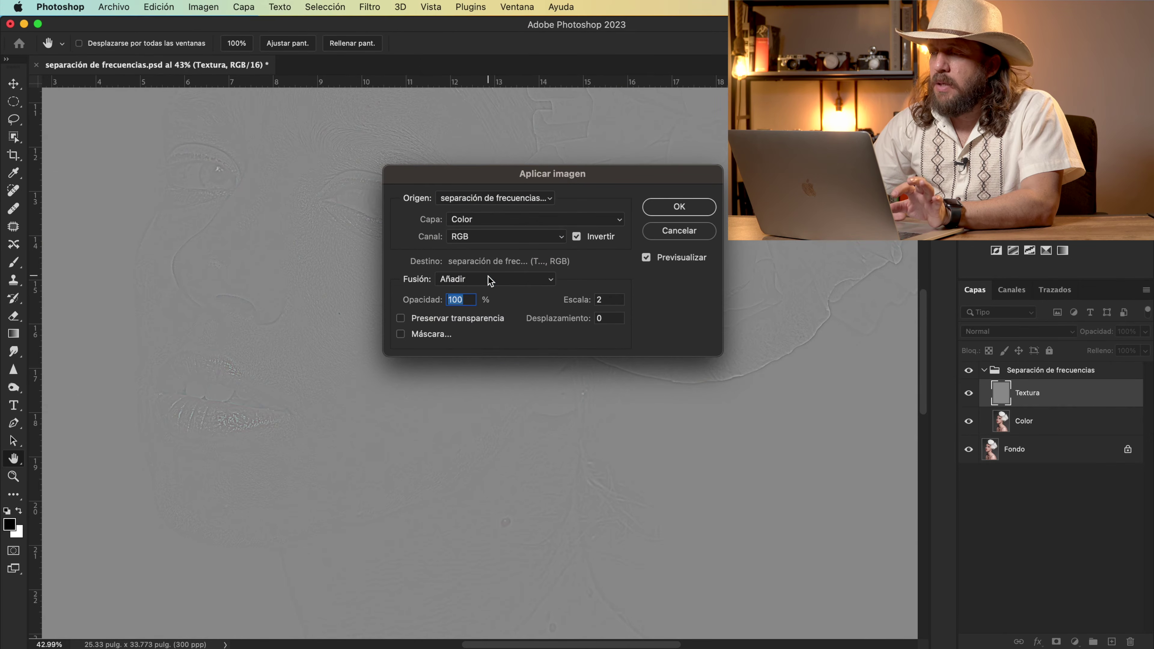
double_click(604, 300)
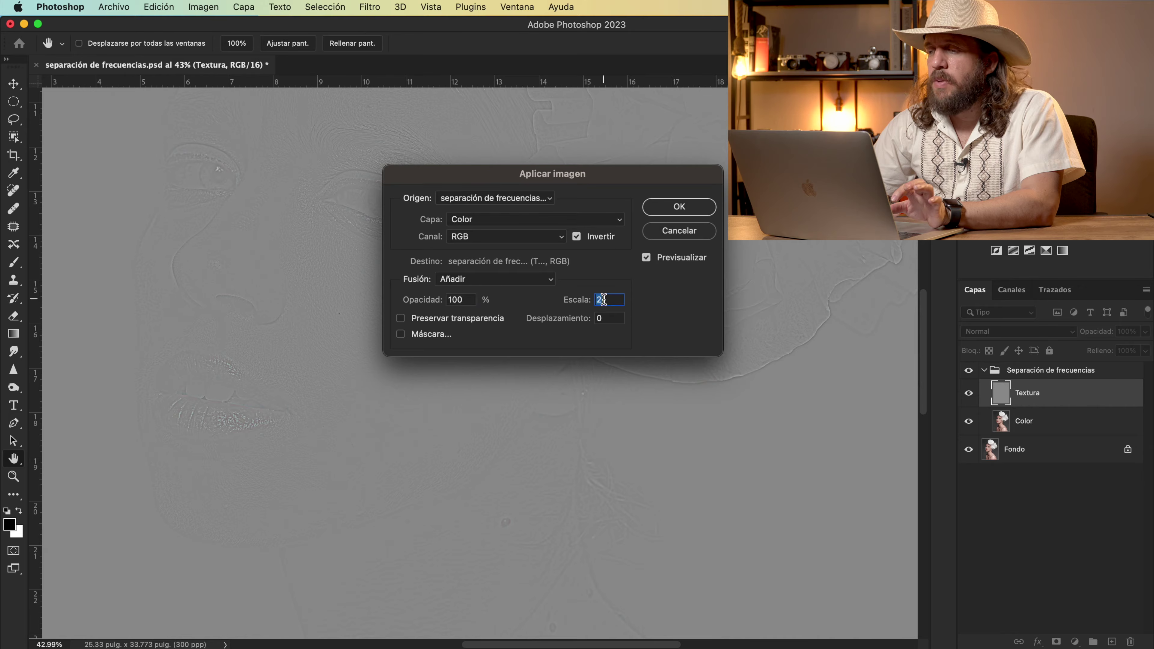
double_click(604, 318)
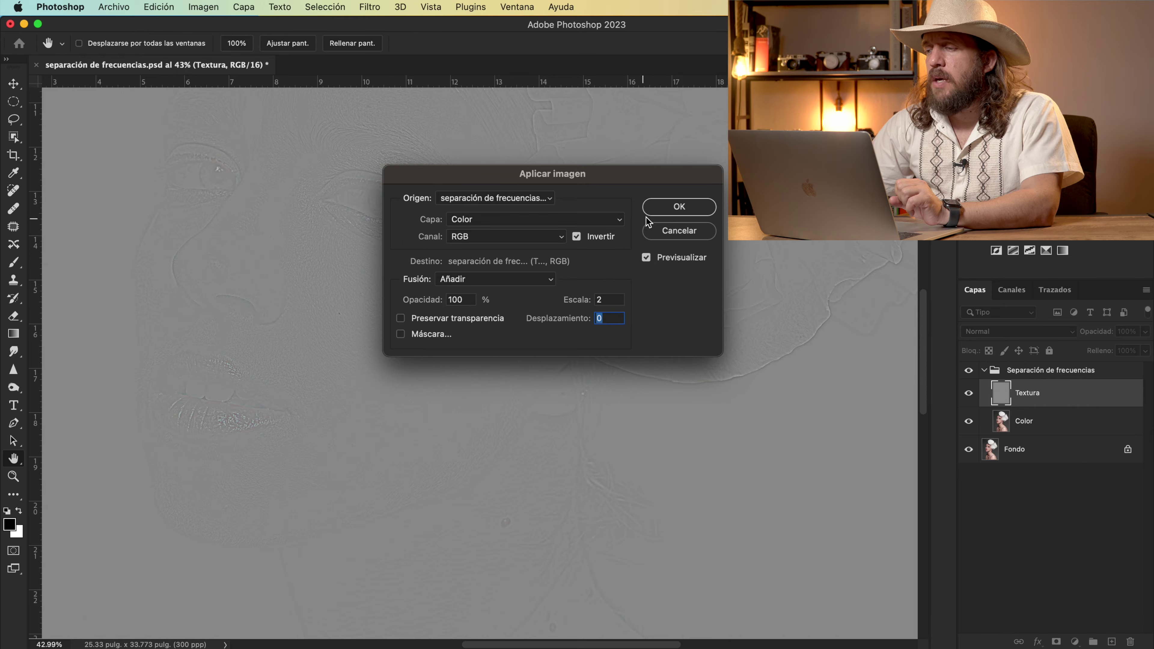
left_click(657, 215)
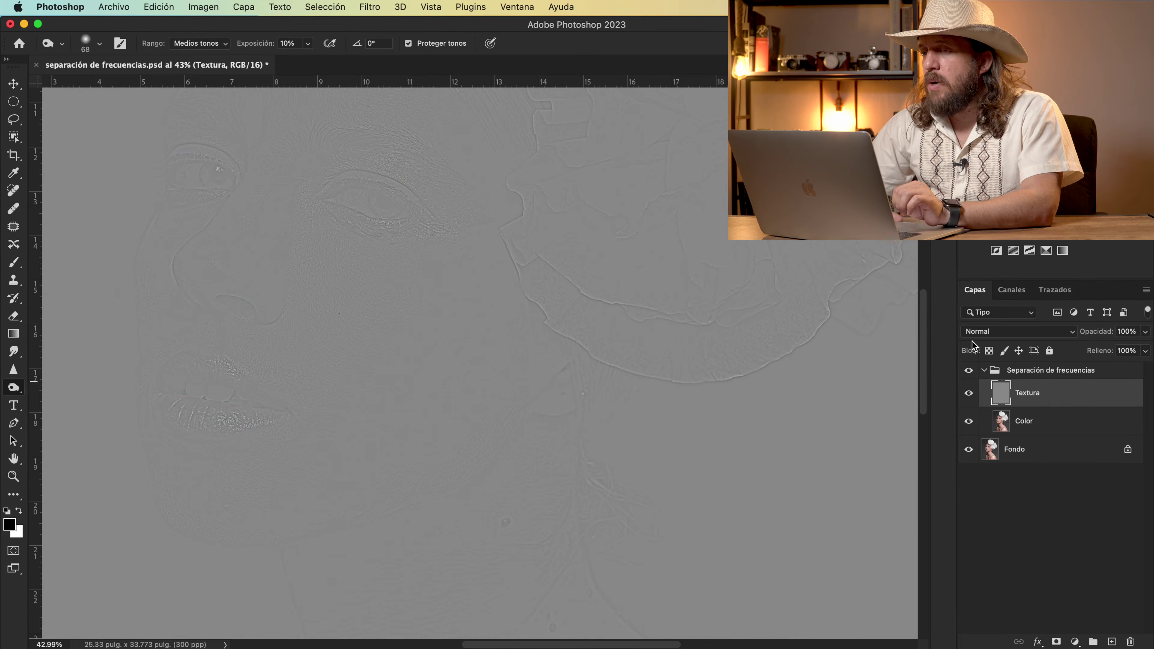
- Set the Textura layer's blend mode to Luz lineal and compare the Separación de frecuencias group with the original photo
left_click(977, 334)
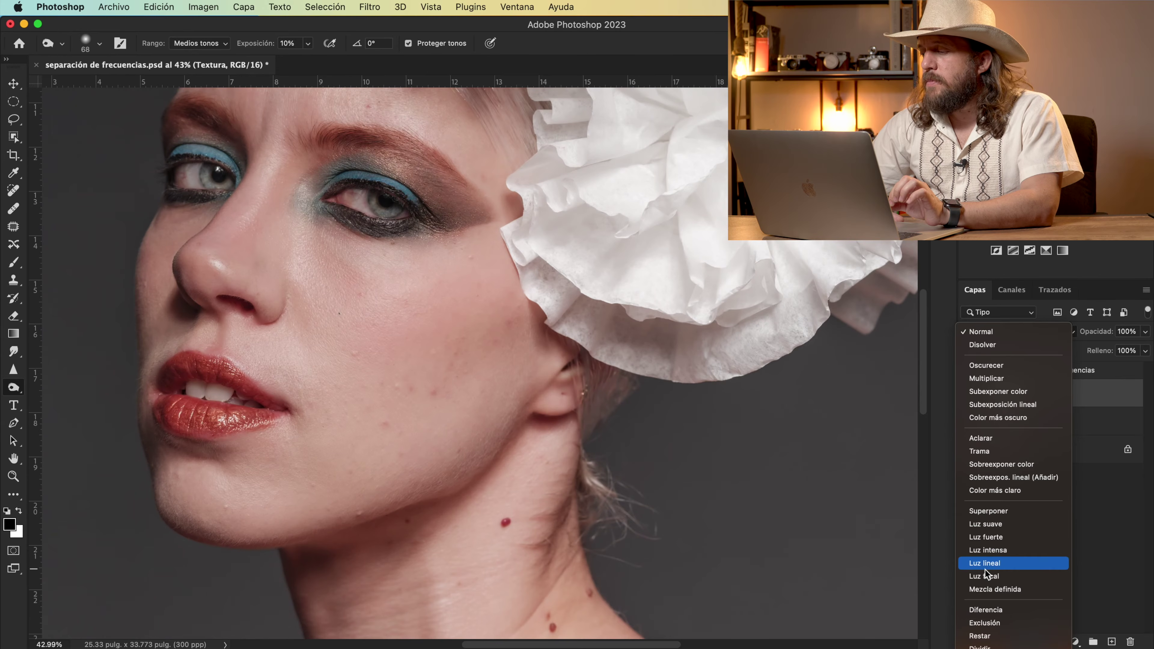
left_click(985, 568)
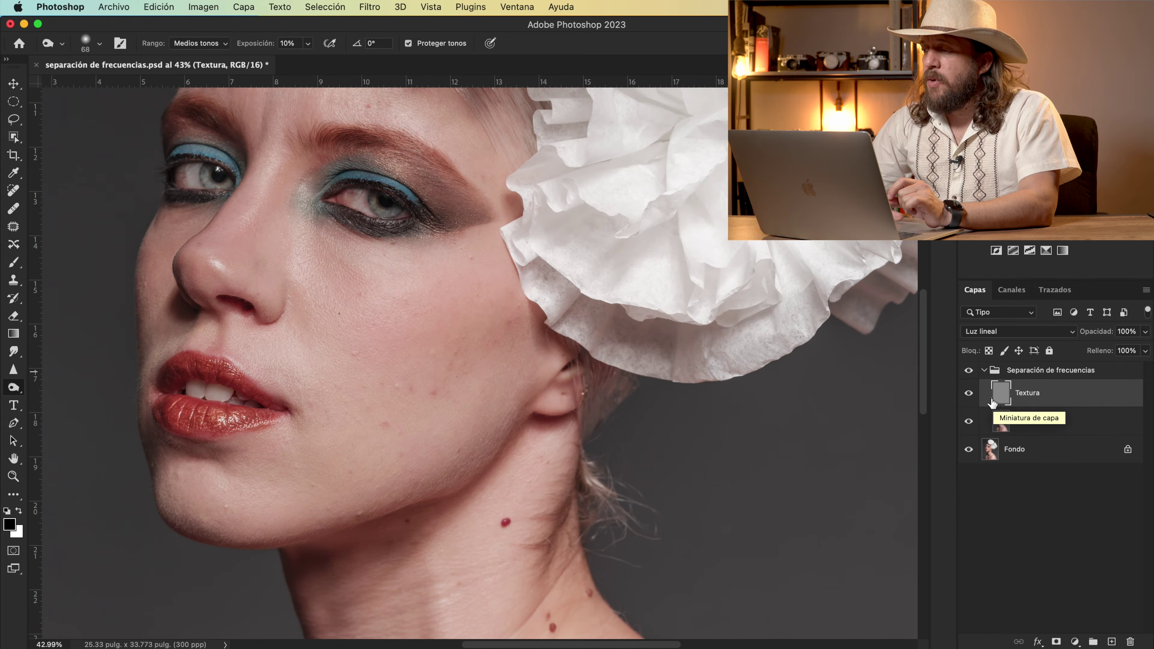
left_click(969, 372)
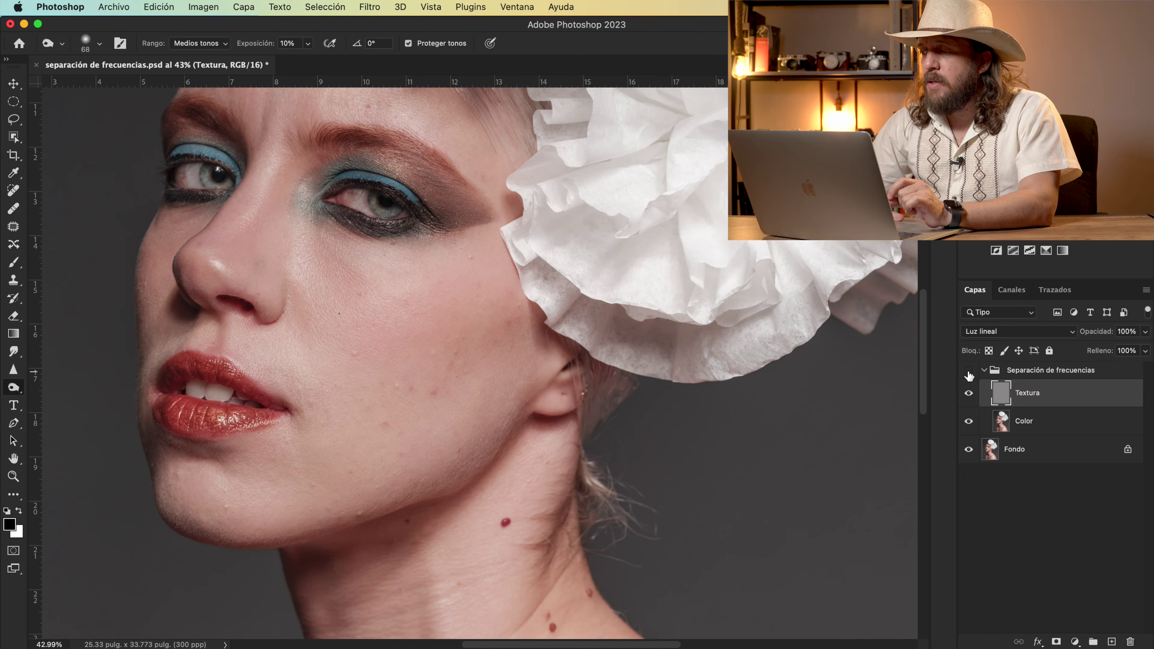
left_click(969, 371)
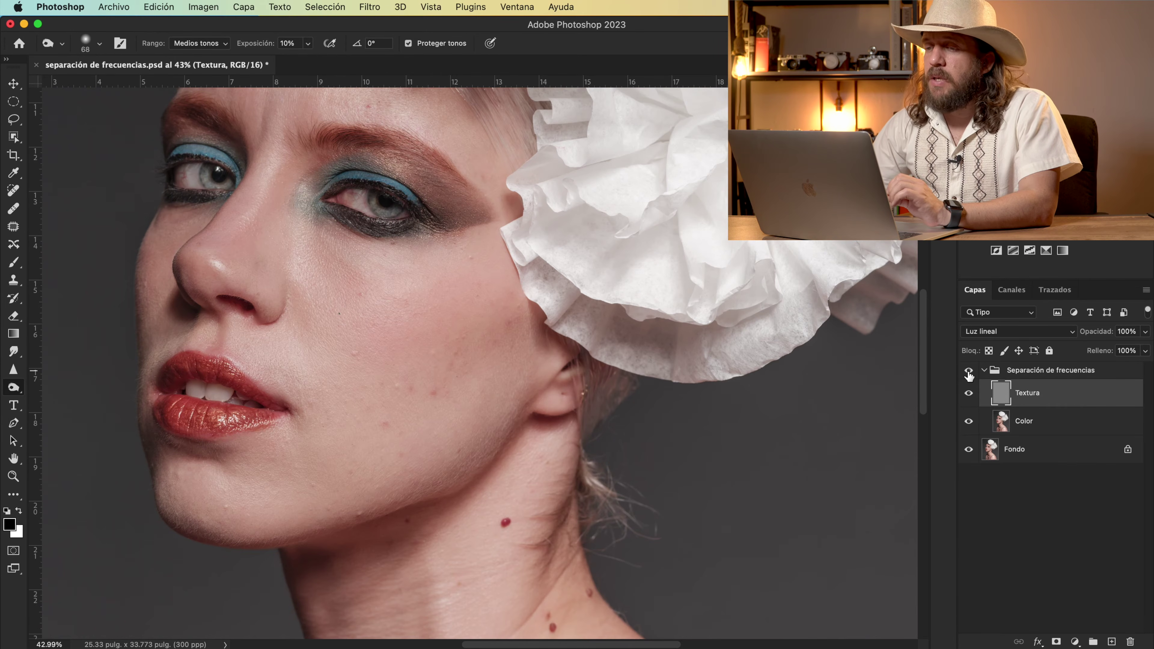
left_click(968, 371)
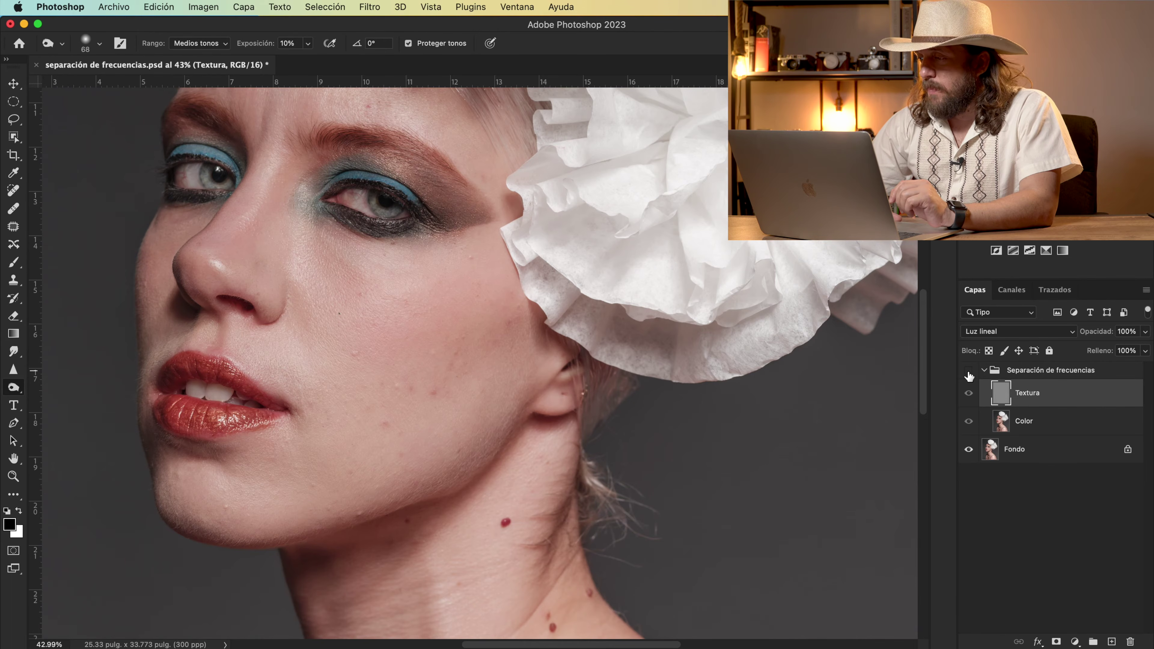
left_click(969, 371)
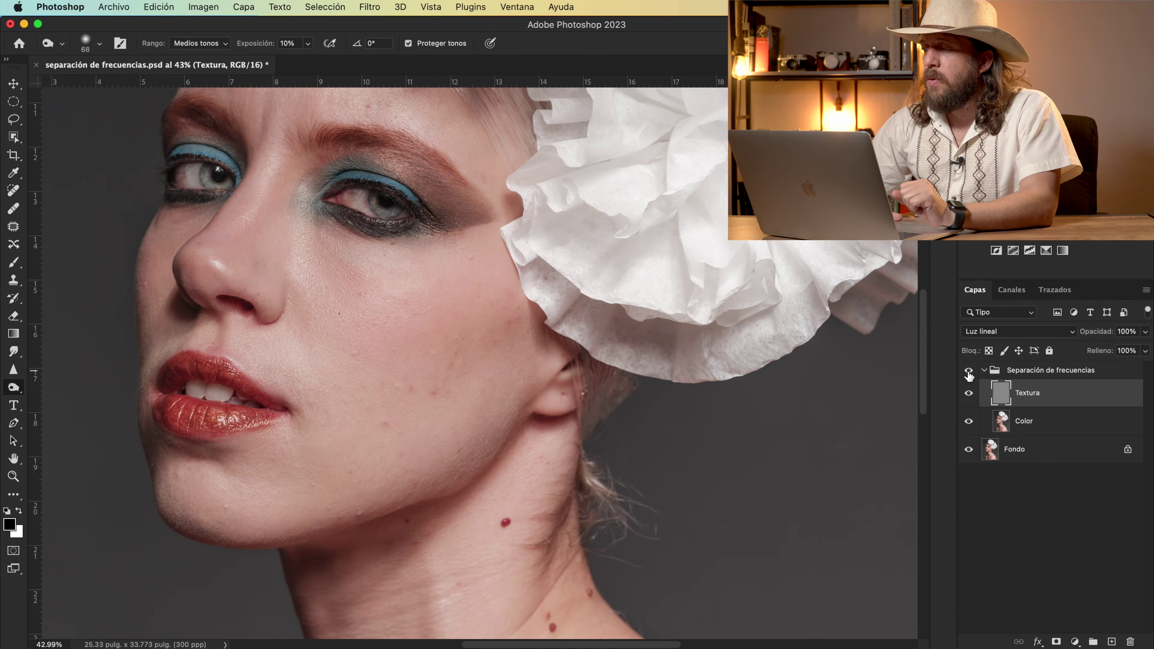
- Hide the Textura layer, select the Color layer and activate the Mixer Brush tool
left_click(969, 394)
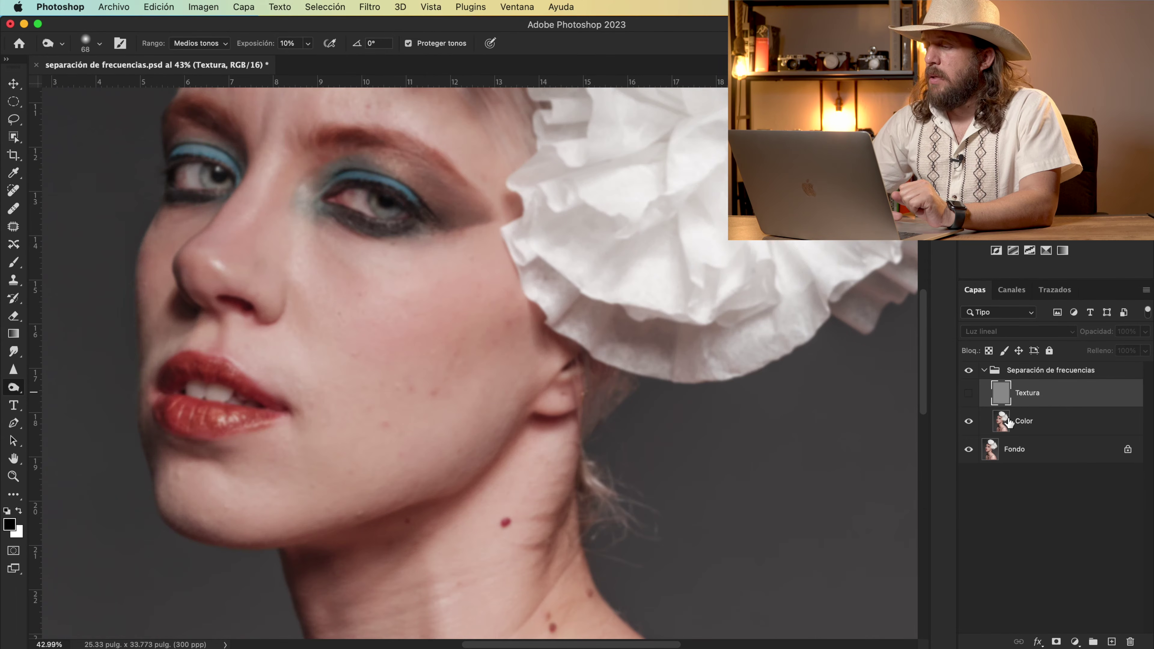
left_click(1028, 431)
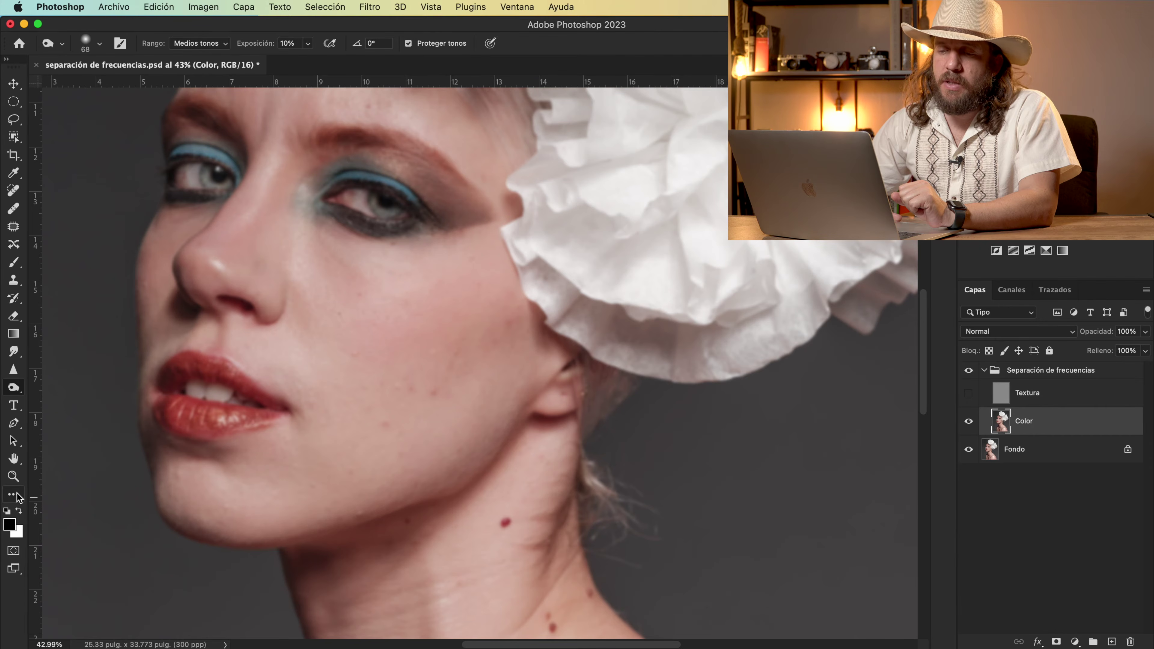
key("b")
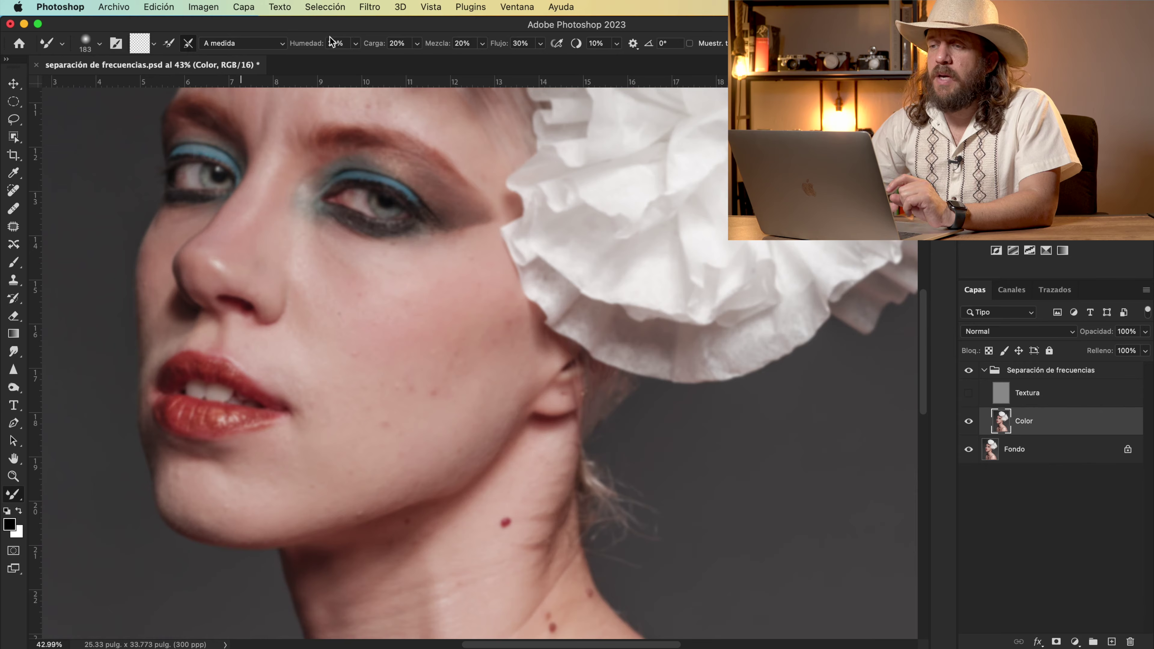
- Configure the Mixer Brush with 20% wetness, 20% load, 20% mix, 30% flow and 10% smoothing
left_click(340, 43)
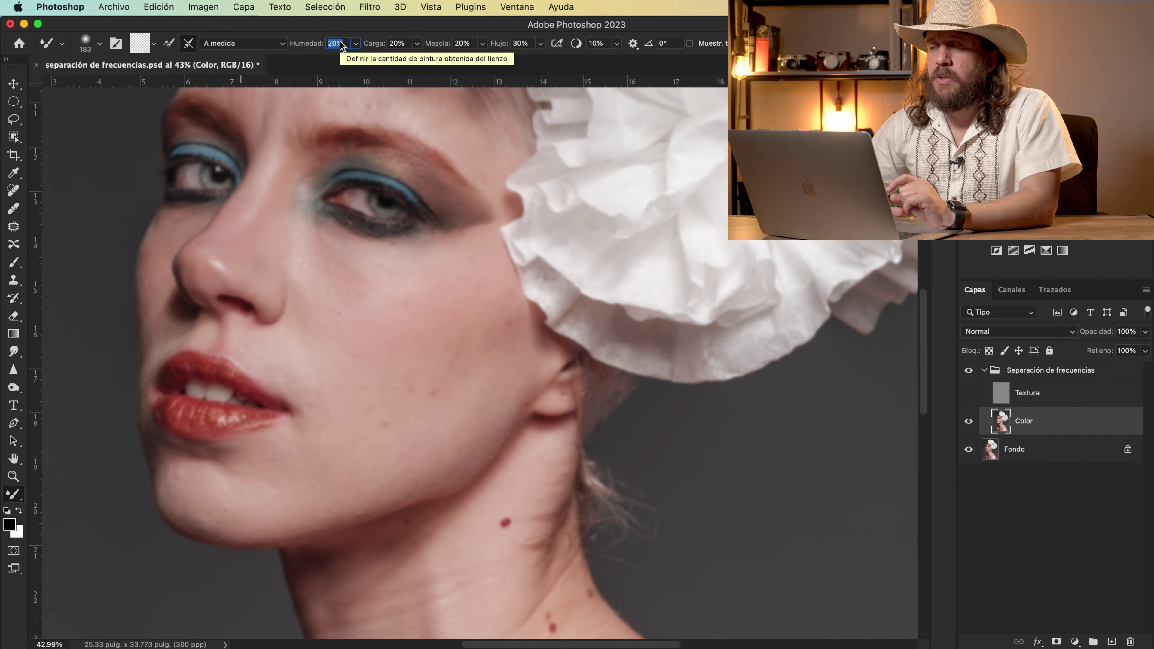
left_click(406, 42)
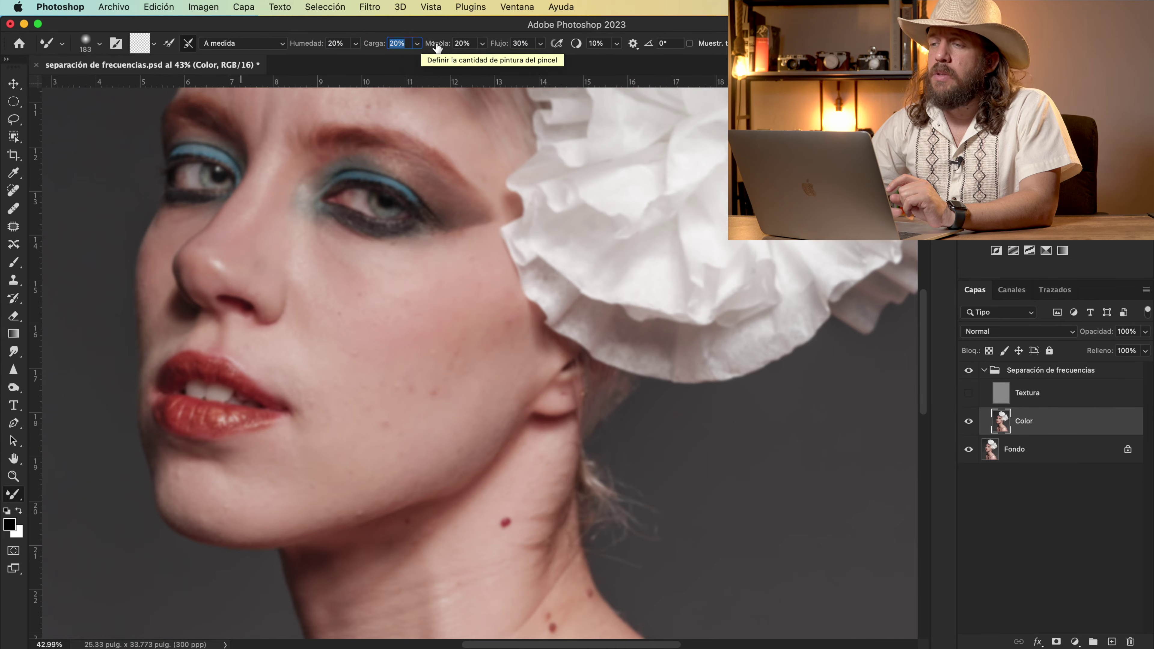
left_click(469, 42)
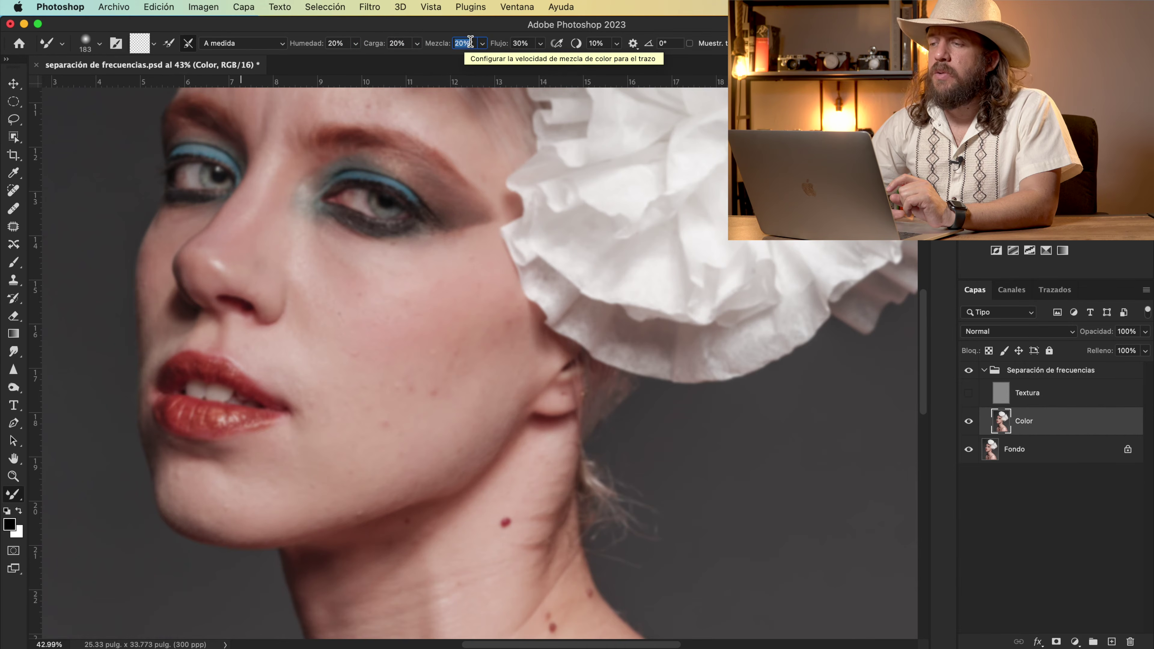
left_click(528, 44)
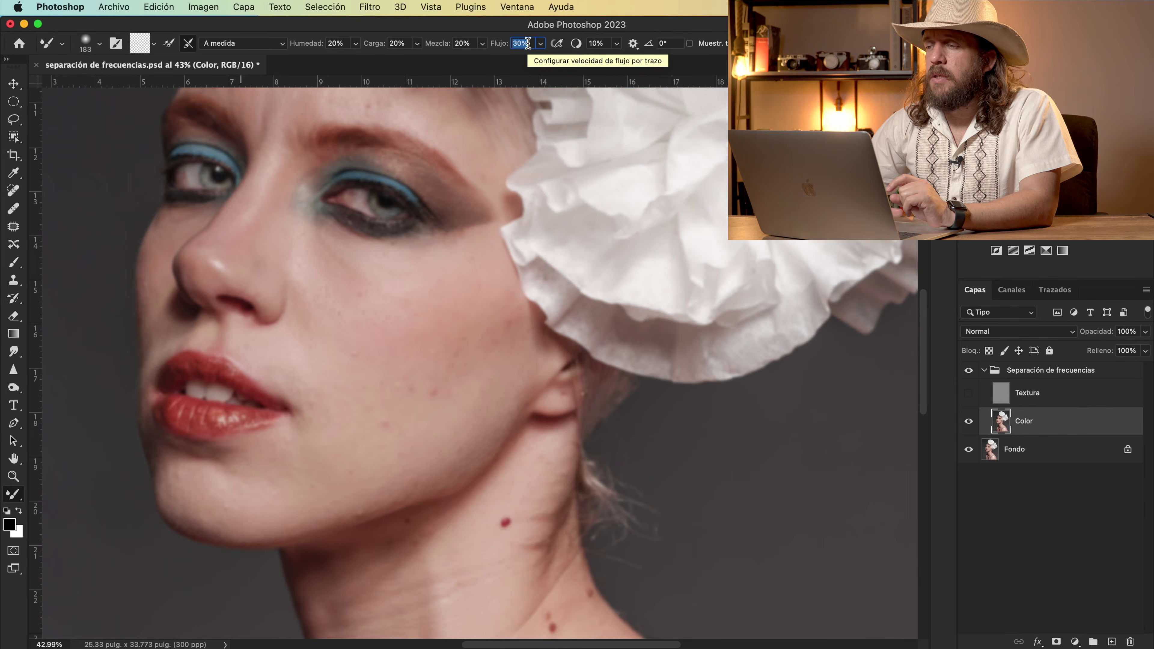
left_click(599, 44)
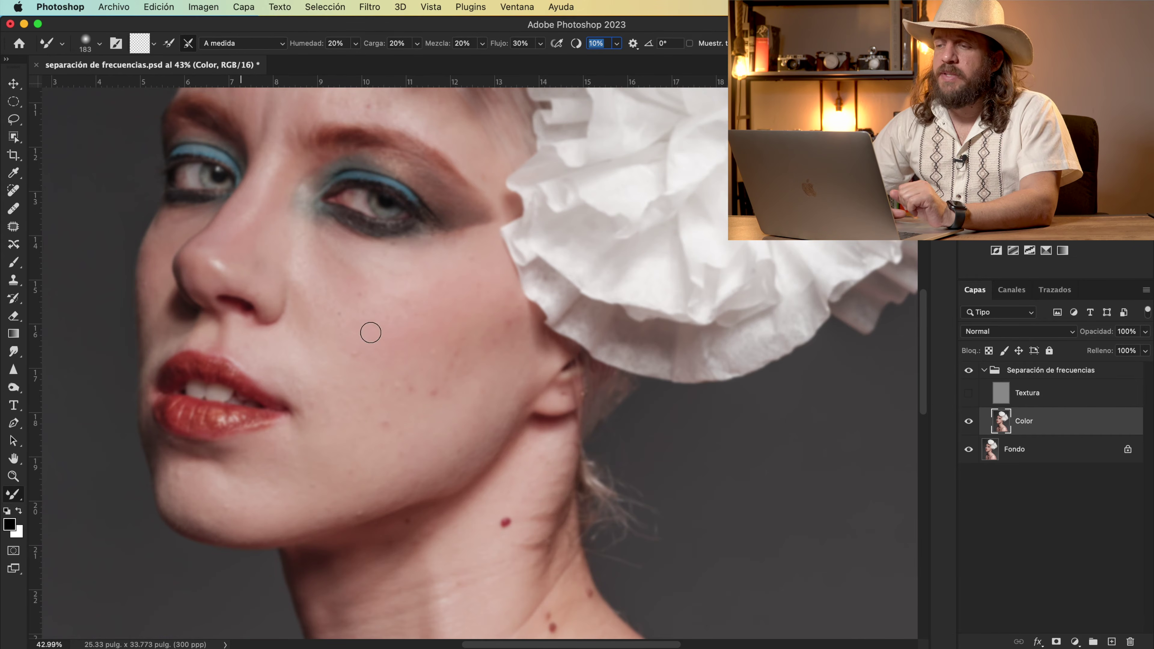
- Resize the Mixer Brush over the cheek to a diameter of 498 px with 0% hardness
left_click(378, 363, "ctrl+alt")
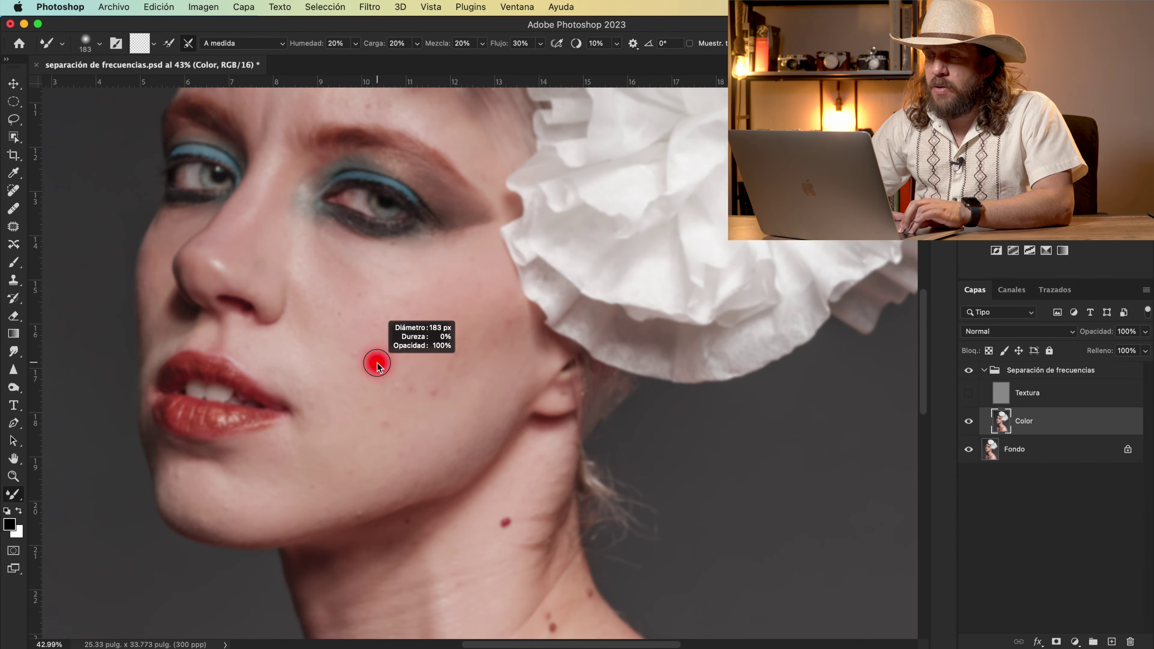
left_click_drag(377, 363, 410, 363)
mouse_move(416, 367)
left_mouse_down()
mouse_move(434, 366)
mouse_move(403, 368)
left_mouse_up()
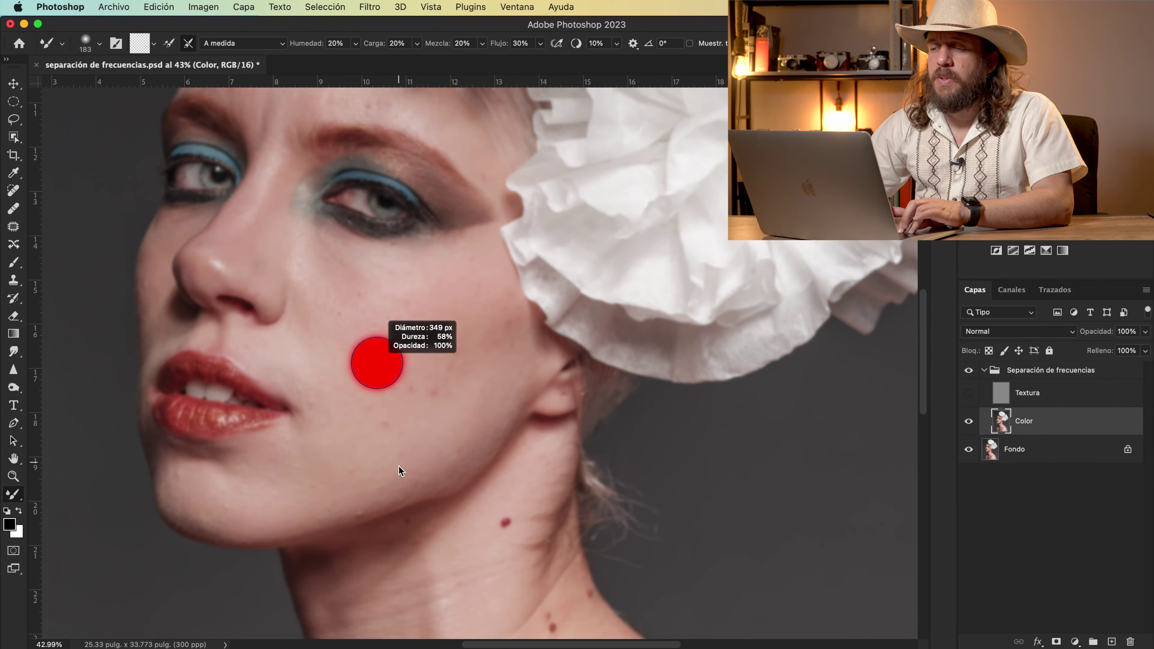
mouse_move(388, 343)
left_mouse_down()
mouse_move(383, 299)
mouse_move(405, 299)
left_mouse_up()
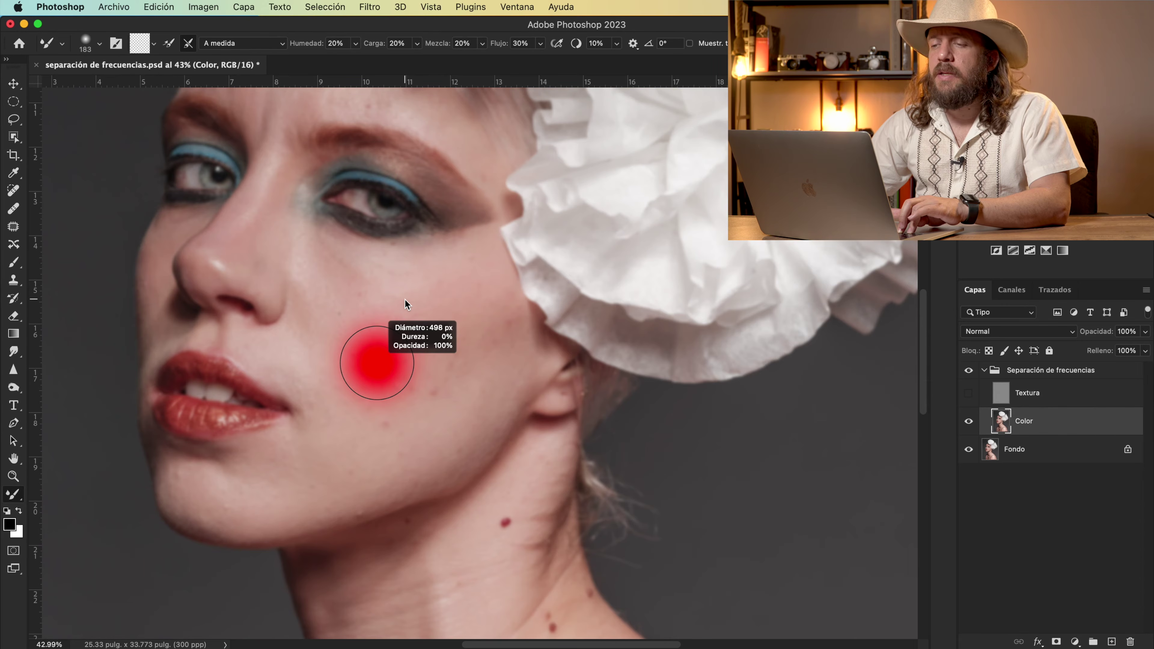
left_click_drag(404, 300, 405, 300)
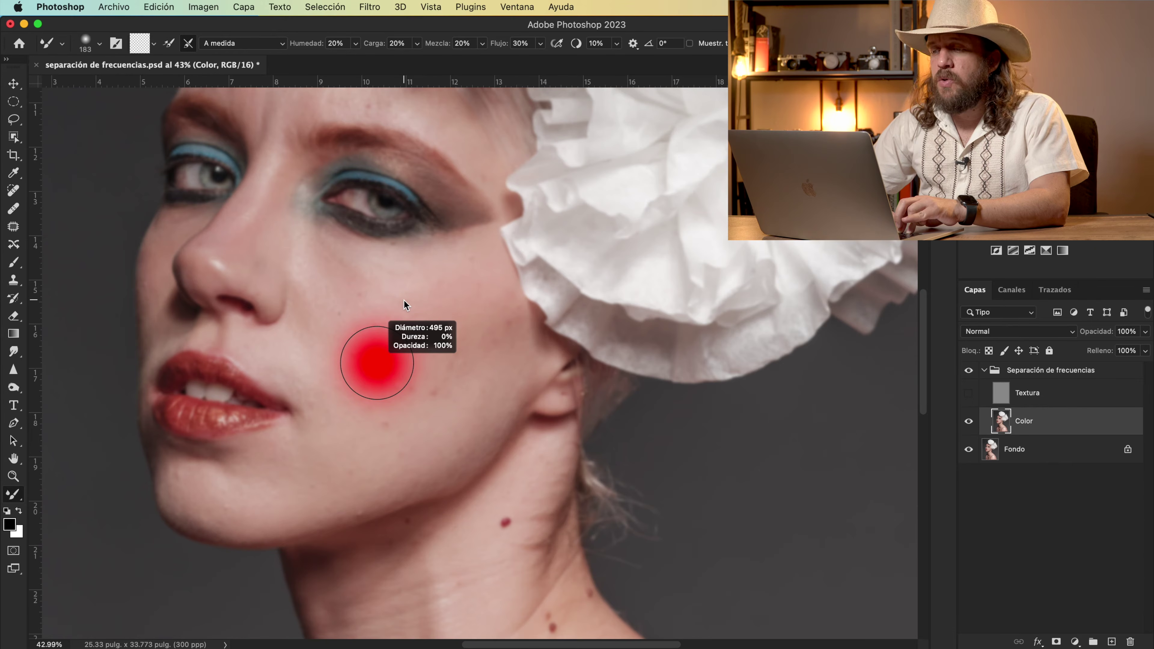
left_click_drag(404, 300, 405, 300)
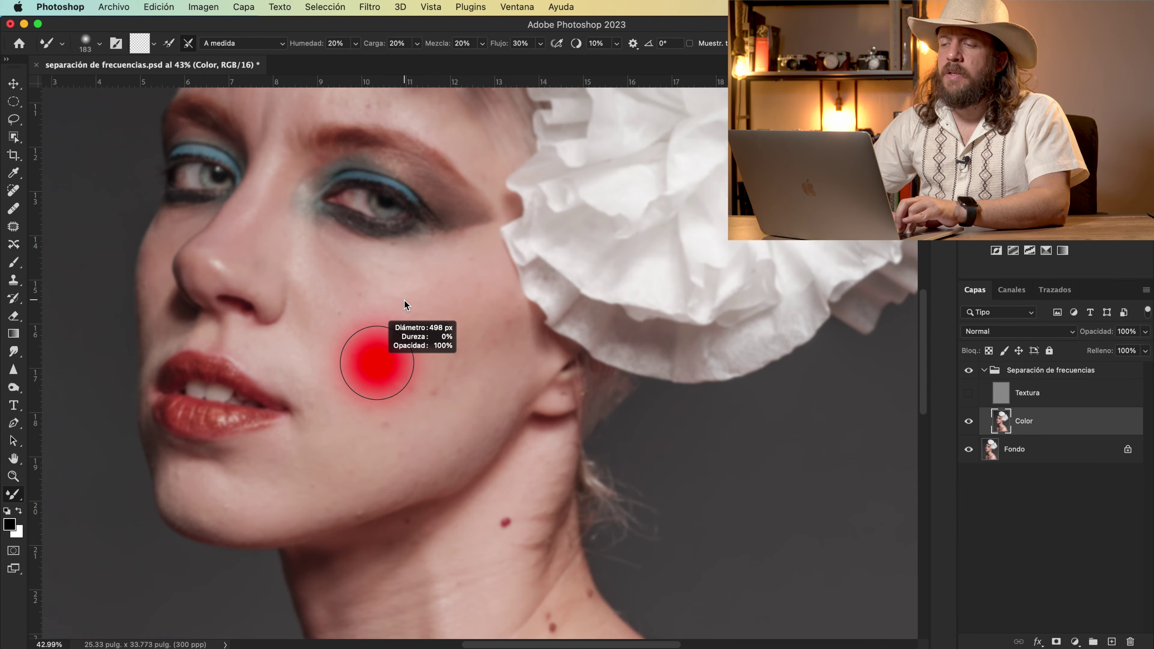
left_click_drag(404, 300, 404, 299)
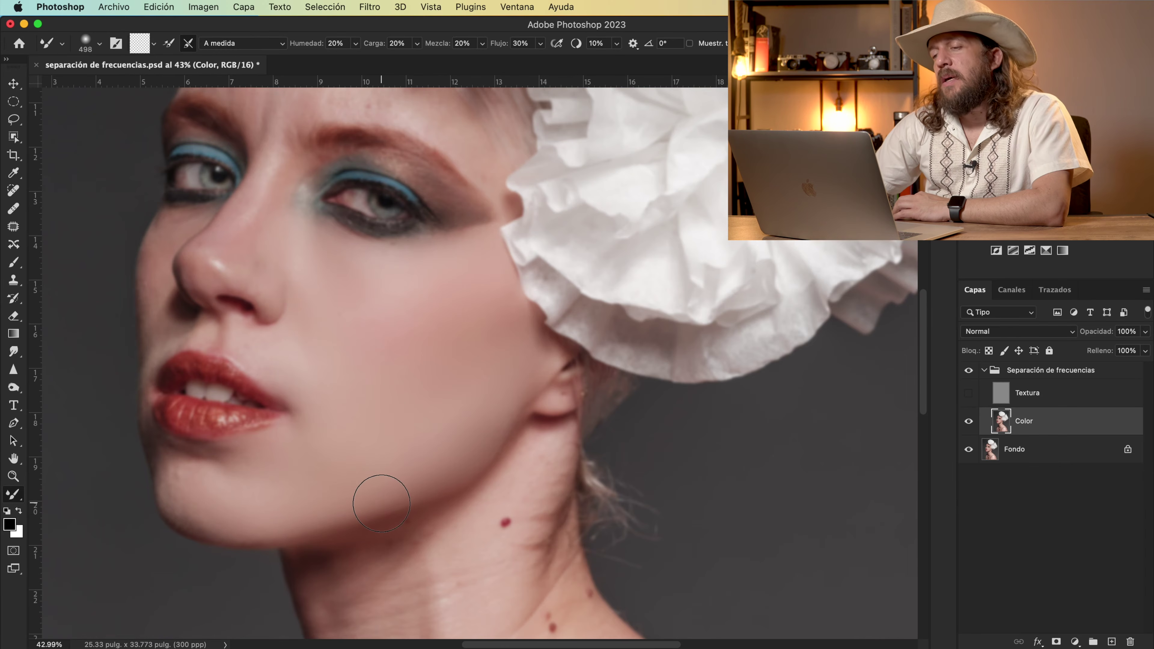
- Reduce the Mixer Brush to 393 px and blend the skin tones around the lips and chin on the Color layer
scroll(381, 504, "up", 5)
scroll(381, 503, "left", 8)
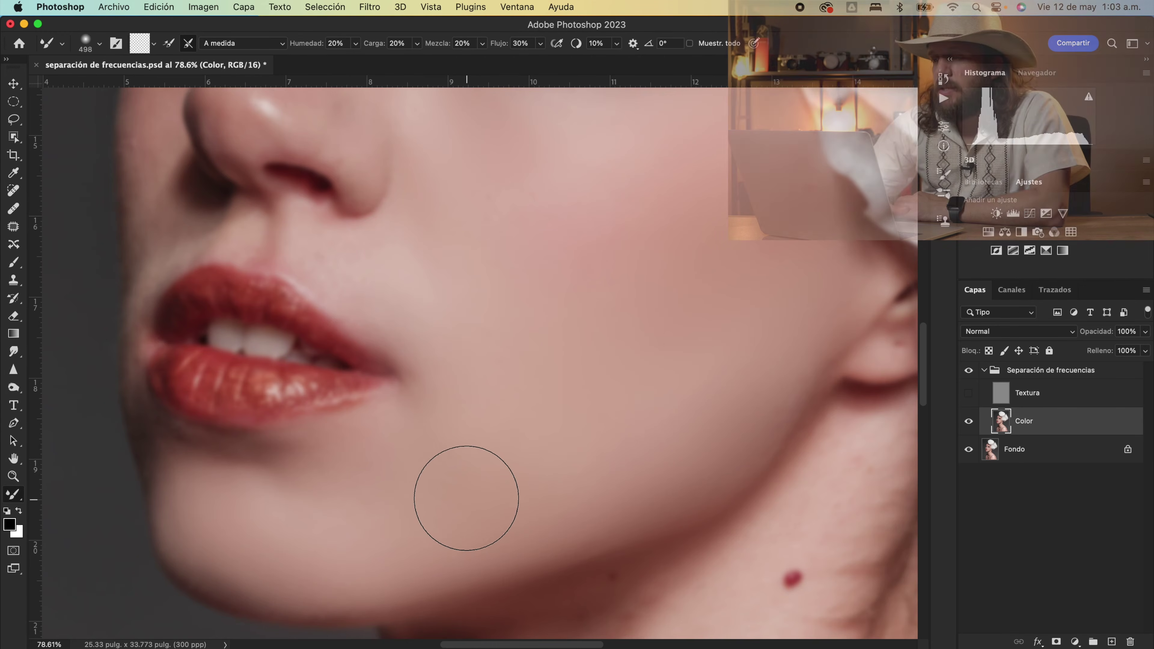
scroll(466, 490, "up", 3)
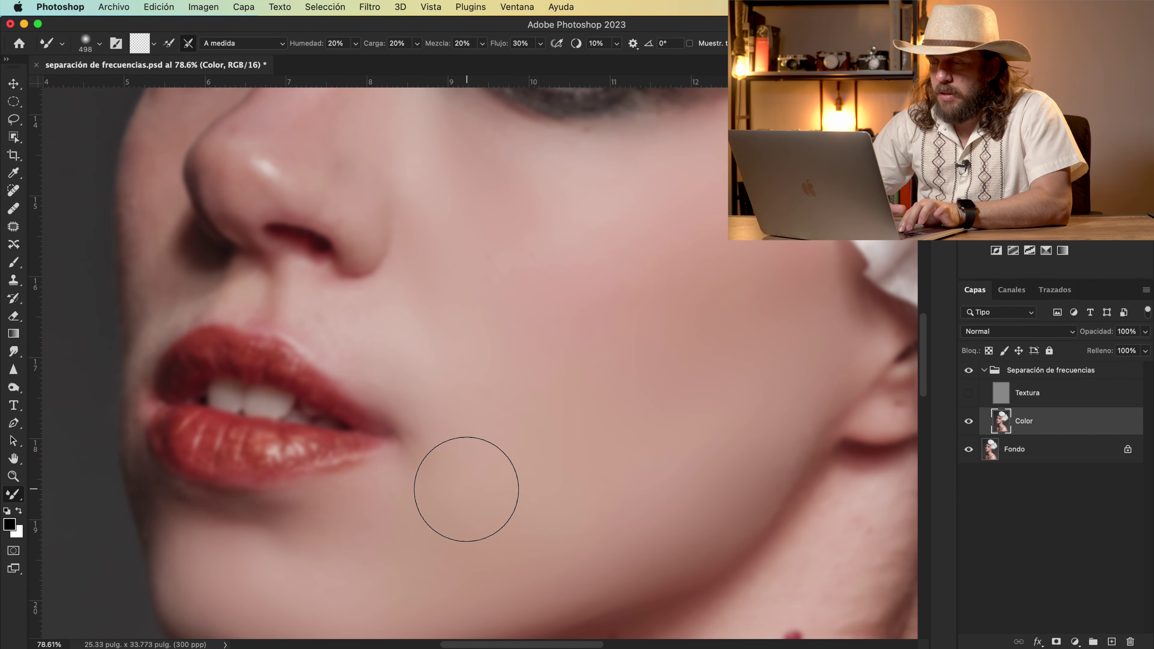
left_click_drag(467, 489, 435, 479)
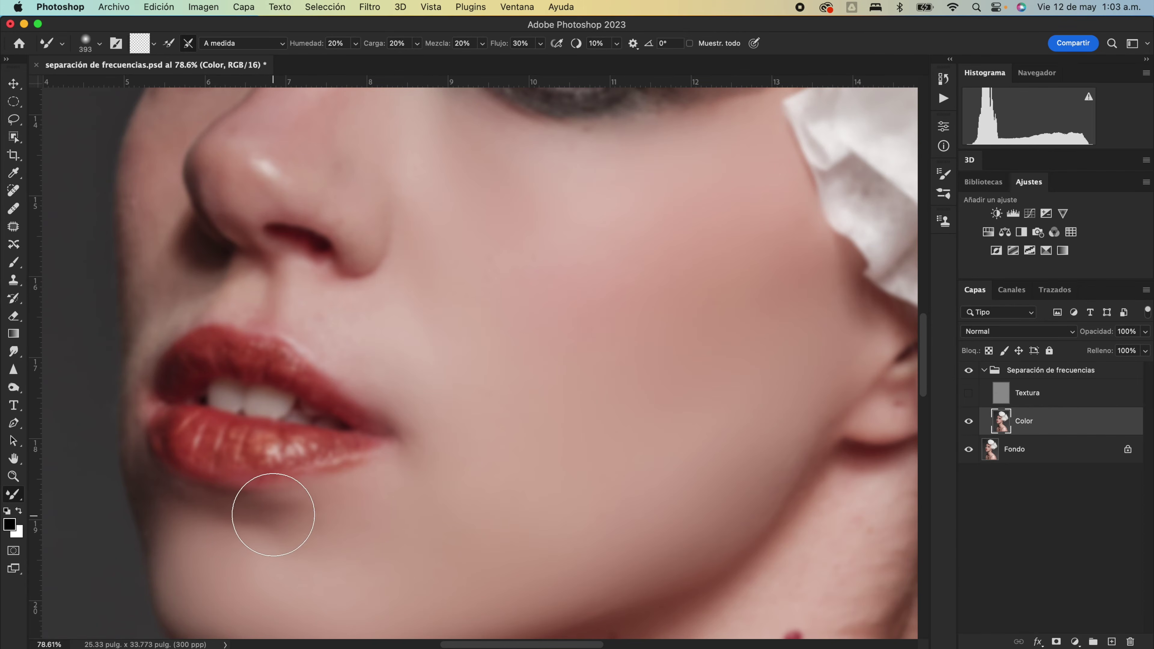
scroll(392, 513, "up", 3)
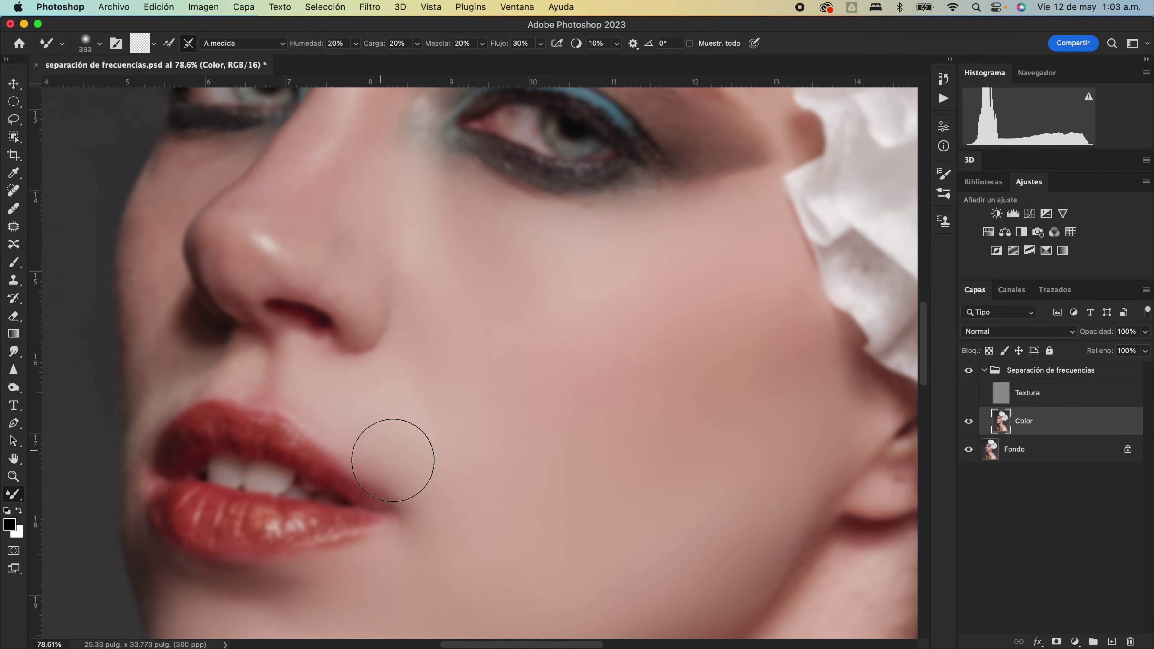
- Blend the skin tones along the bridge and tip of the nose and beside the inner eye corner
scroll(349, 393, "up", 3)
scroll(349, 393, "right", 3)
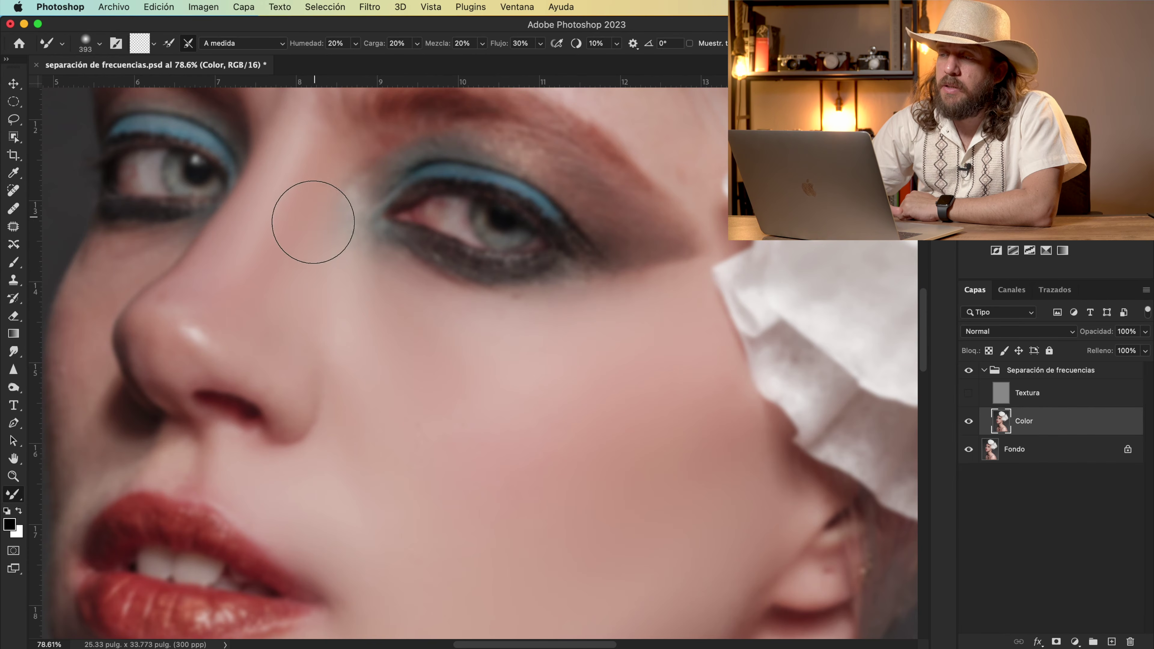
mouse_move(183, 349)
left_mouse_down()
mouse_move(152, 339)
mouse_move(170, 360)
mouse_move(168, 311)
mouse_move(180, 304)
mouse_move(157, 322)
mouse_move(183, 311)
left_mouse_up()
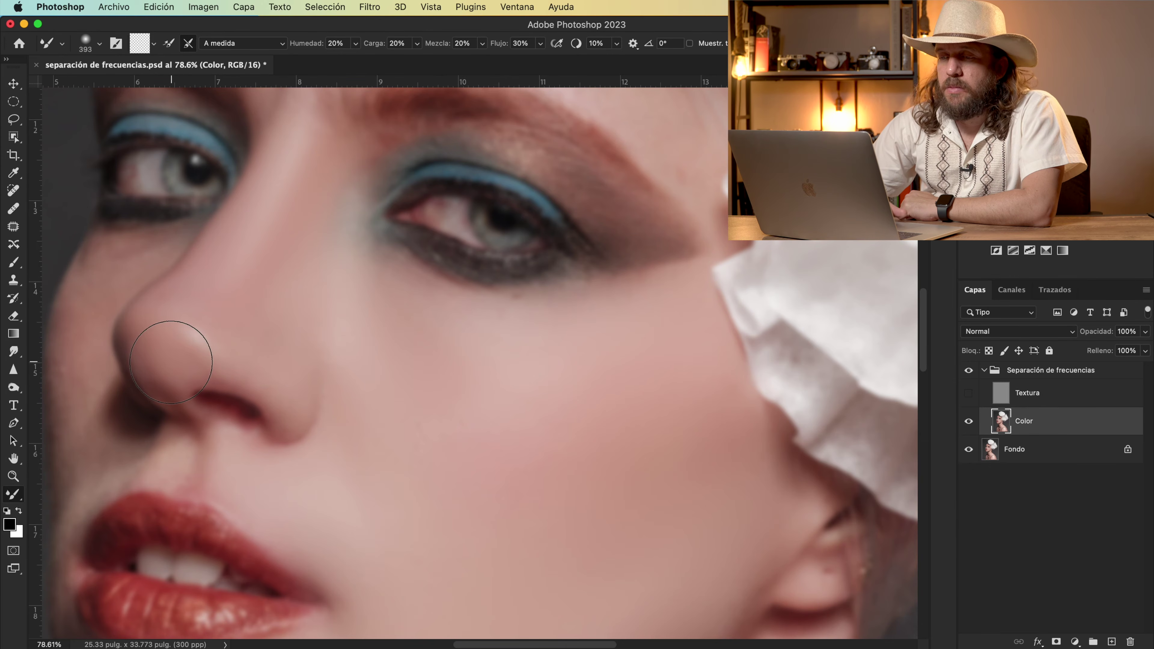
- Reduce the Mixer Brush to 268 px and smooth the far cheek, the upper lip area and the skin under the far eye
scroll(168, 359, "left", 5)
scroll(168, 359, "down", 3)
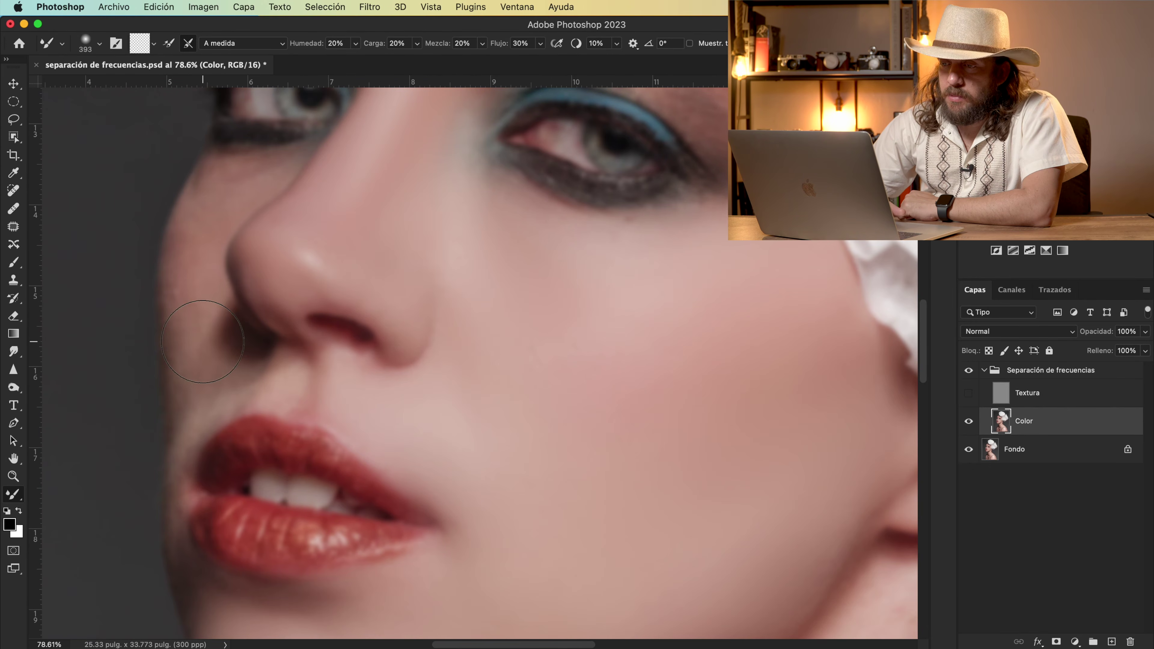
left_click_drag(202, 375, 167, 365)
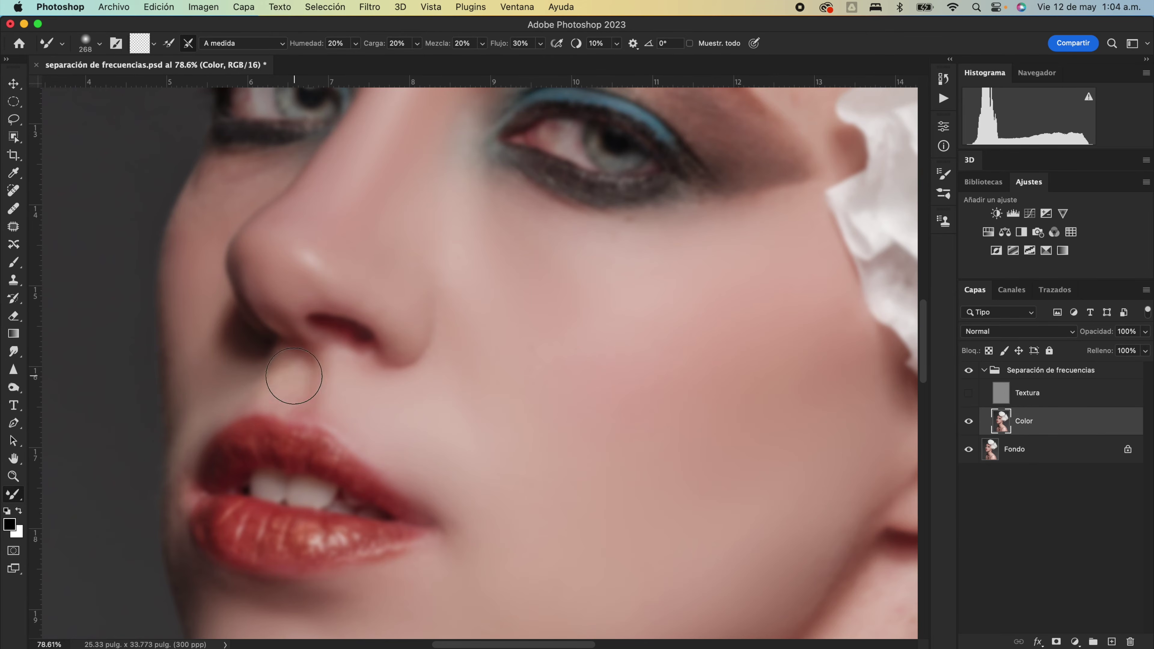
scroll(186, 425, "down", 4)
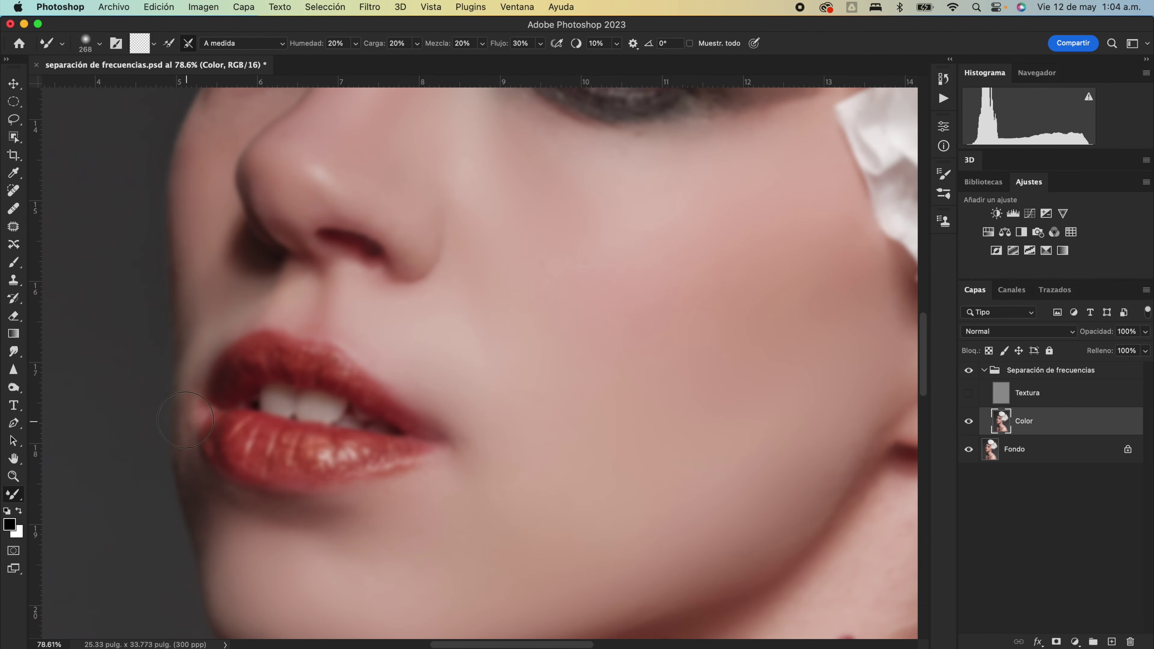
scroll(258, 443, "up", 7)
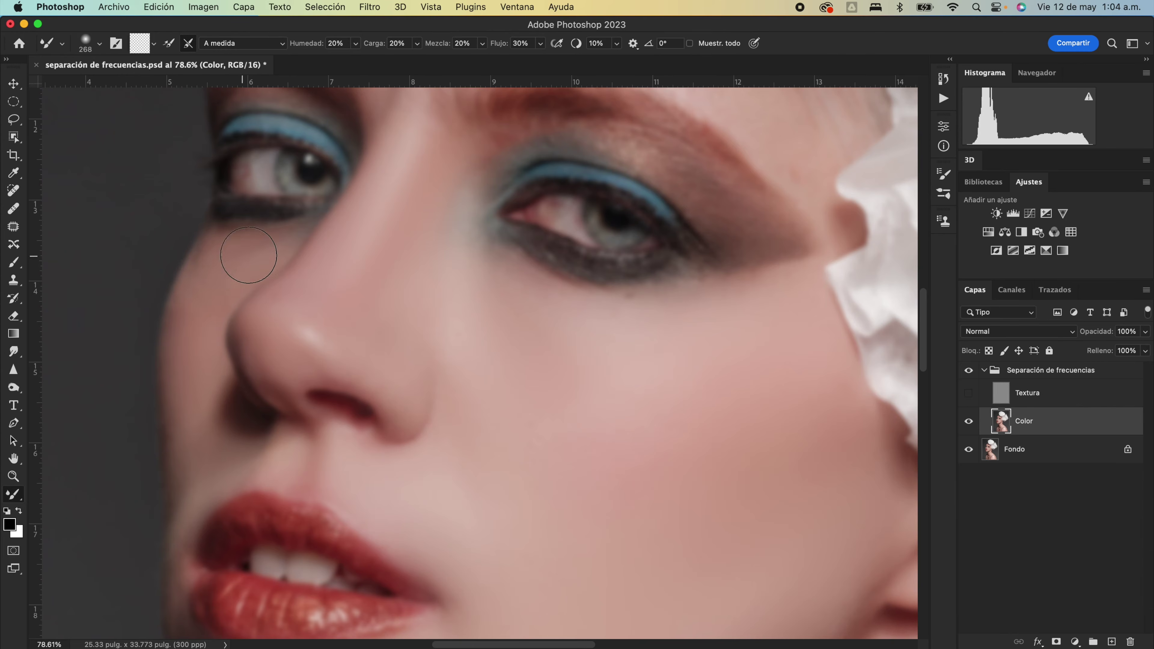
- Enlarge the Mixer Brush to 354 px and smooth the tone transitions across the forehead and between the eyebrows
scroll(695, 297, "up", 8)
scroll(695, 296, "right", 3)
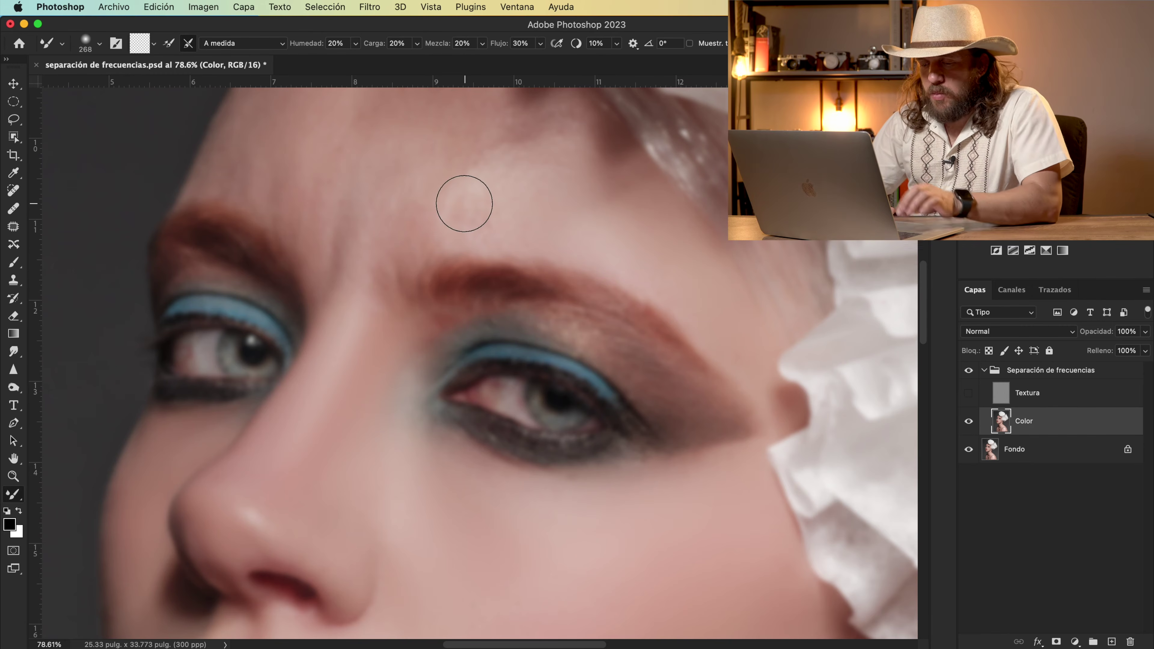
left_click_drag(465, 204, 489, 203)
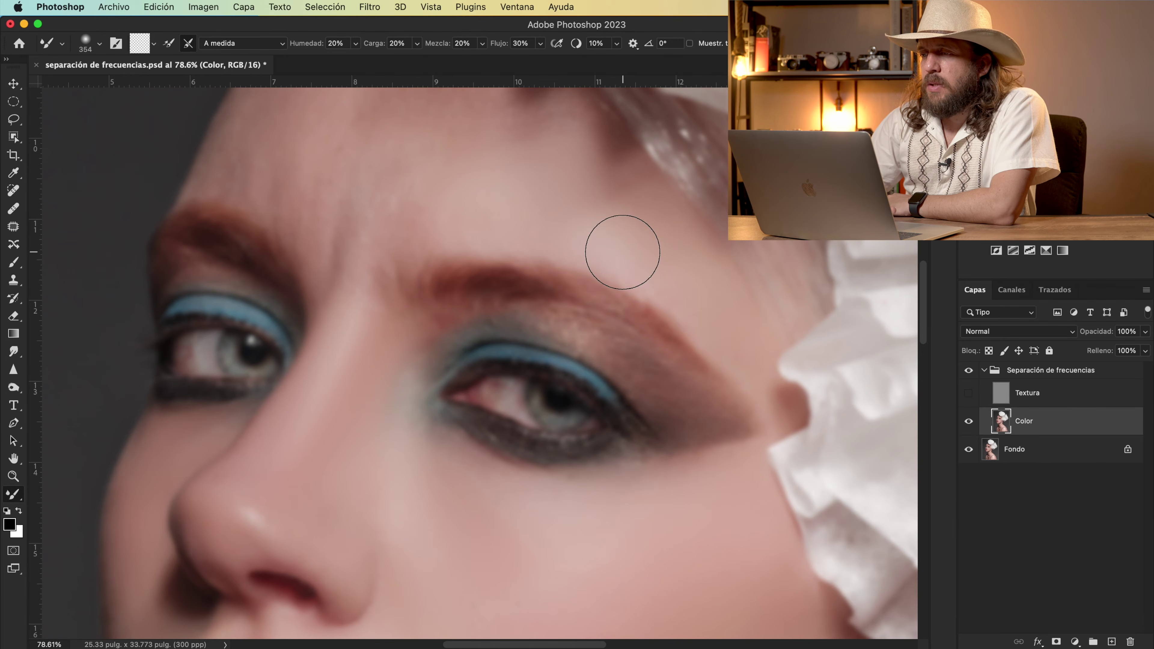
scroll(660, 271, "left", 3)
scroll(659, 271, "up", 2)
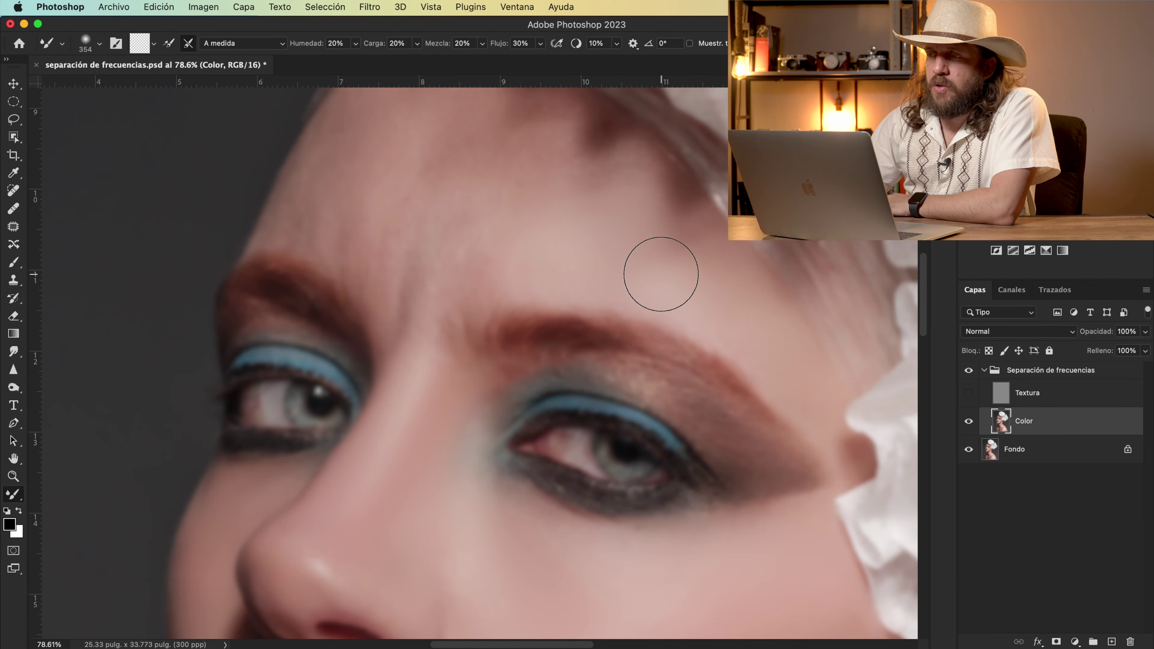
scroll(531, 258, "up", 3)
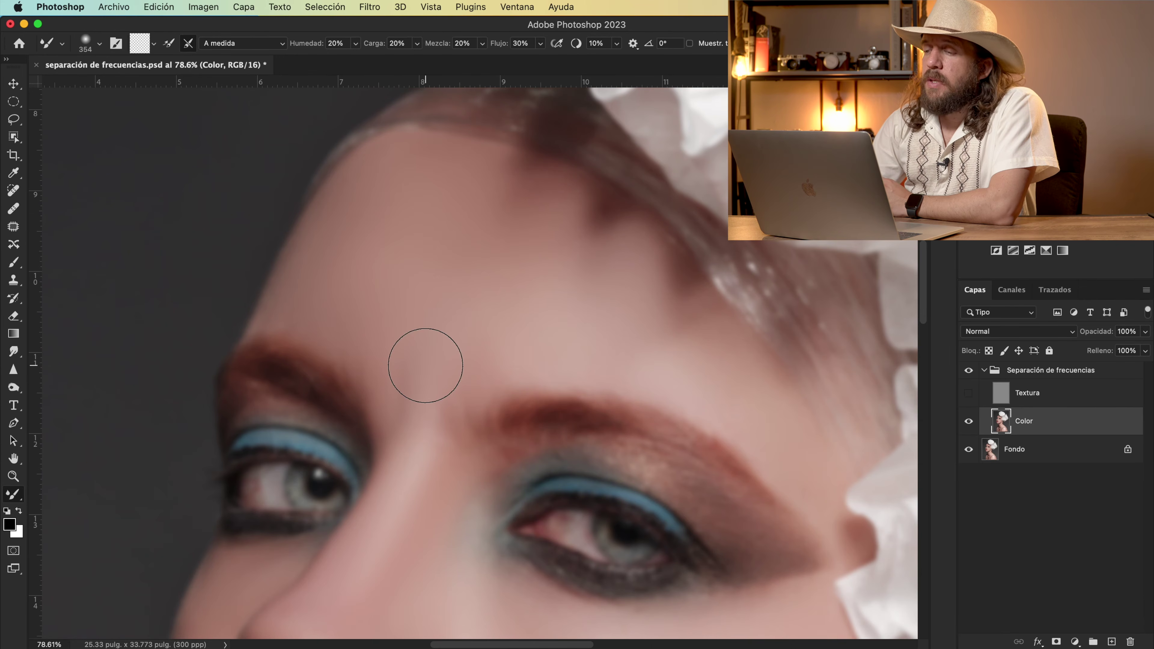
- Examine the blended skin from the forehead and eyes down to the mouth and chin for uneven tones
scroll(425, 366, "down", 5)
scroll(425, 367, "right", 3)
scroll(425, 367, "down", 6)
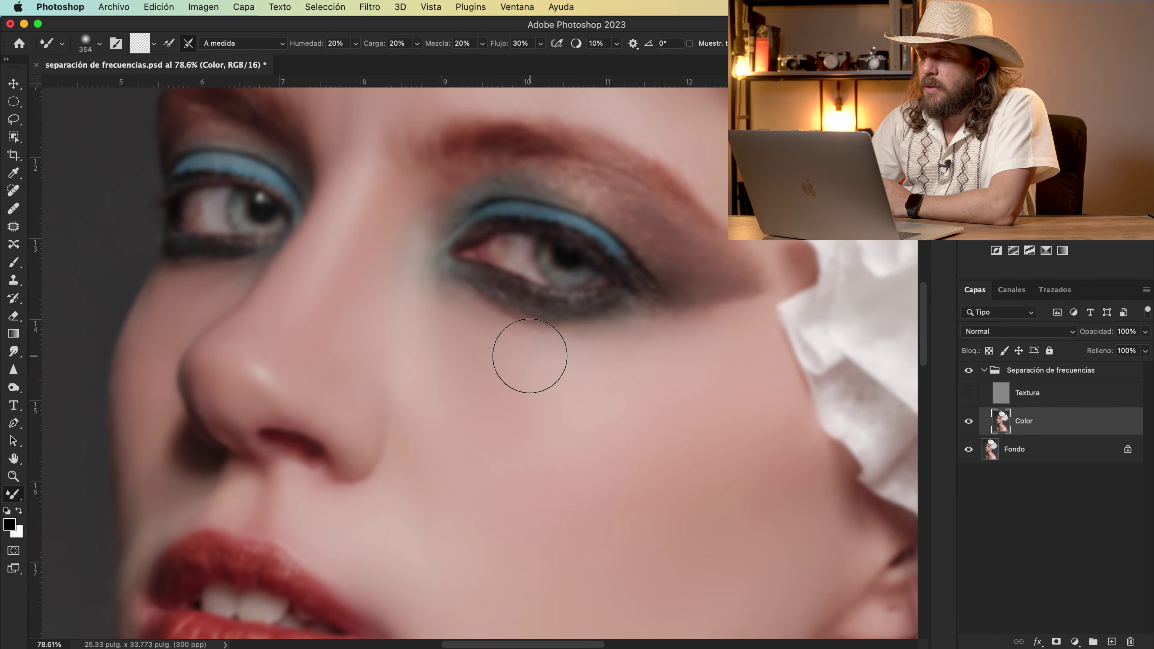
scroll(347, 371, "down", 6)
scroll(347, 371, "left", 2)
scroll(347, 371, "down", 5)
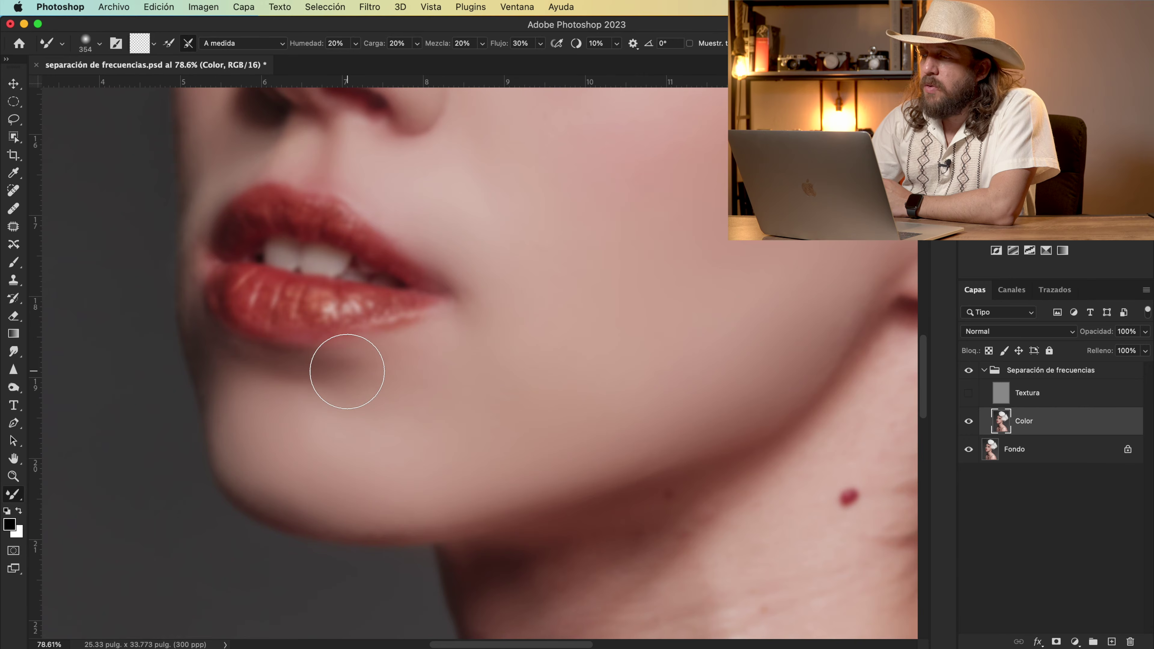
scroll(347, 371, "up", 3)
scroll(347, 371, "right", 1)
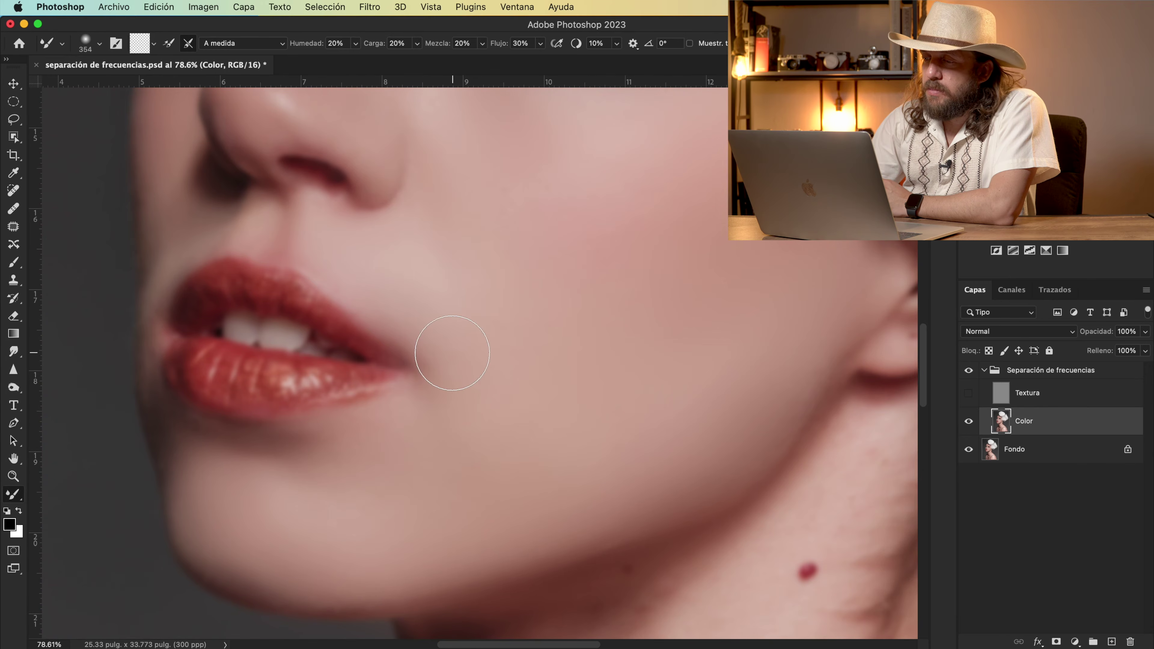
- Blend the neck's skin tones with the Mixer Brush from below the jaw down to the translucent garment
scroll(452, 353, "down", 5)
scroll(452, 353, "right", 2)
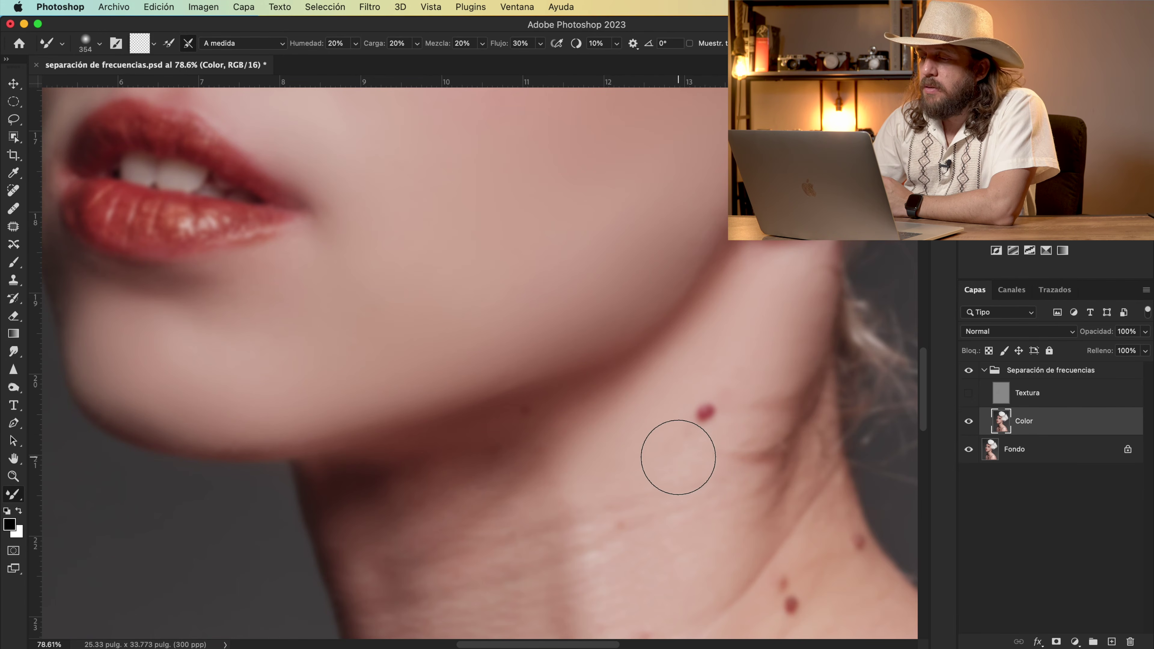
scroll(678, 457, "down", 2)
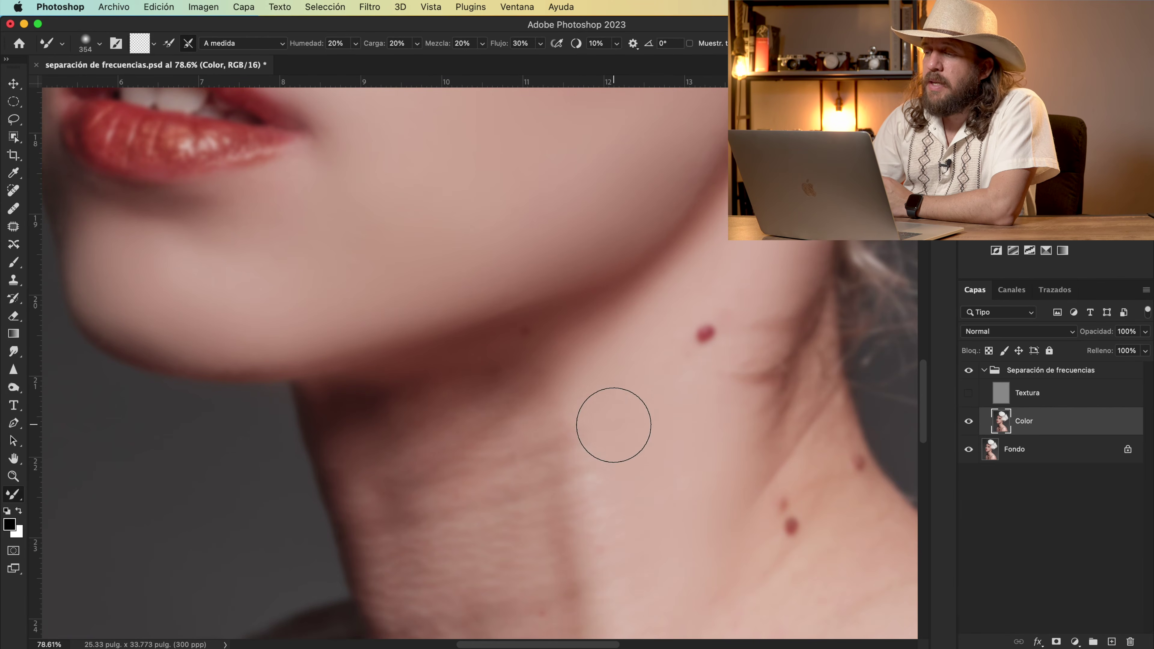
scroll(613, 425, "down", 4)
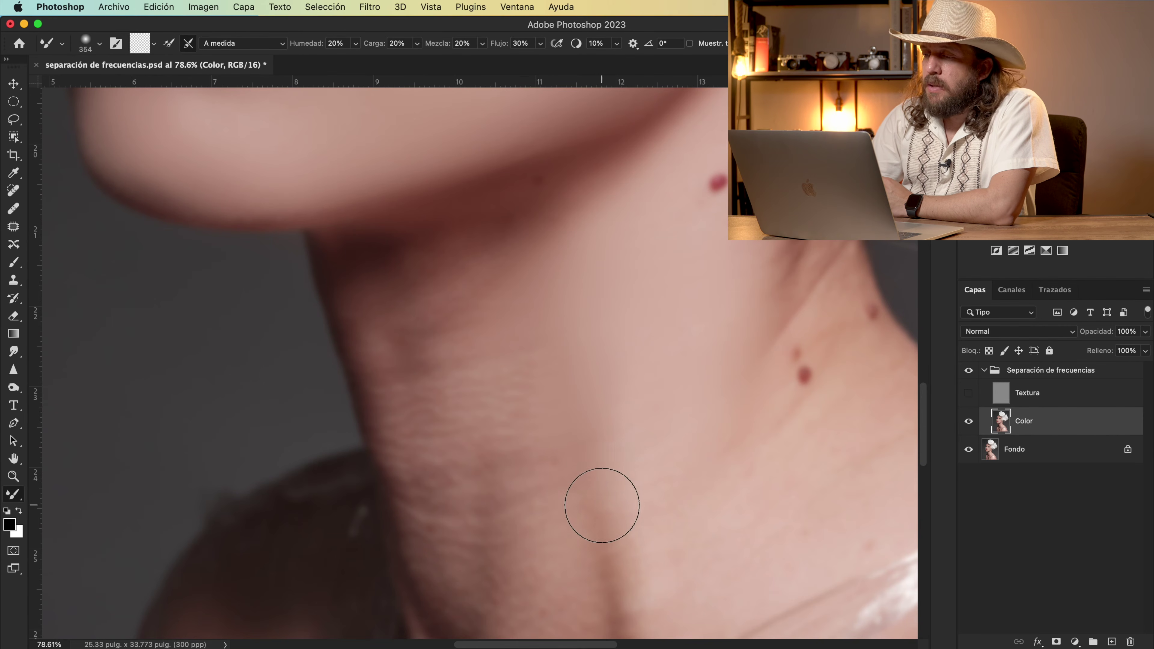
scroll(633, 404, "down", 4)
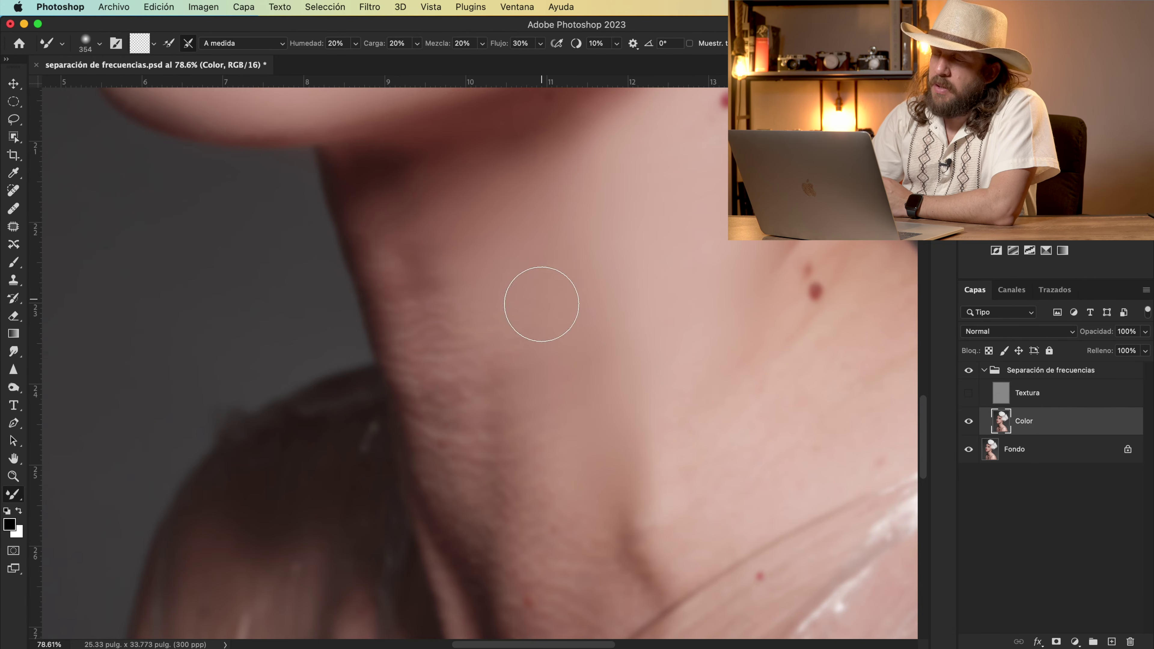
scroll(540, 291, "down", 5)
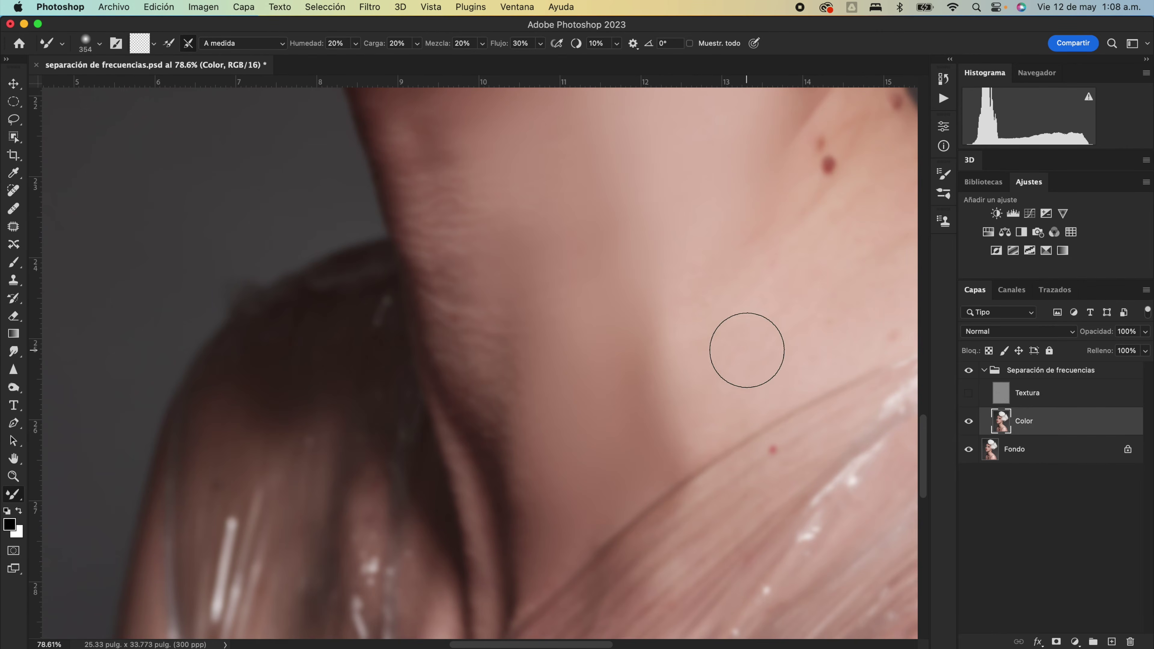
- Smooth the remaining tones at the base of the neck and along its shadowed edge beside the garment
scroll(735, 402, "right", 5)
scroll(735, 402, "up", 4)
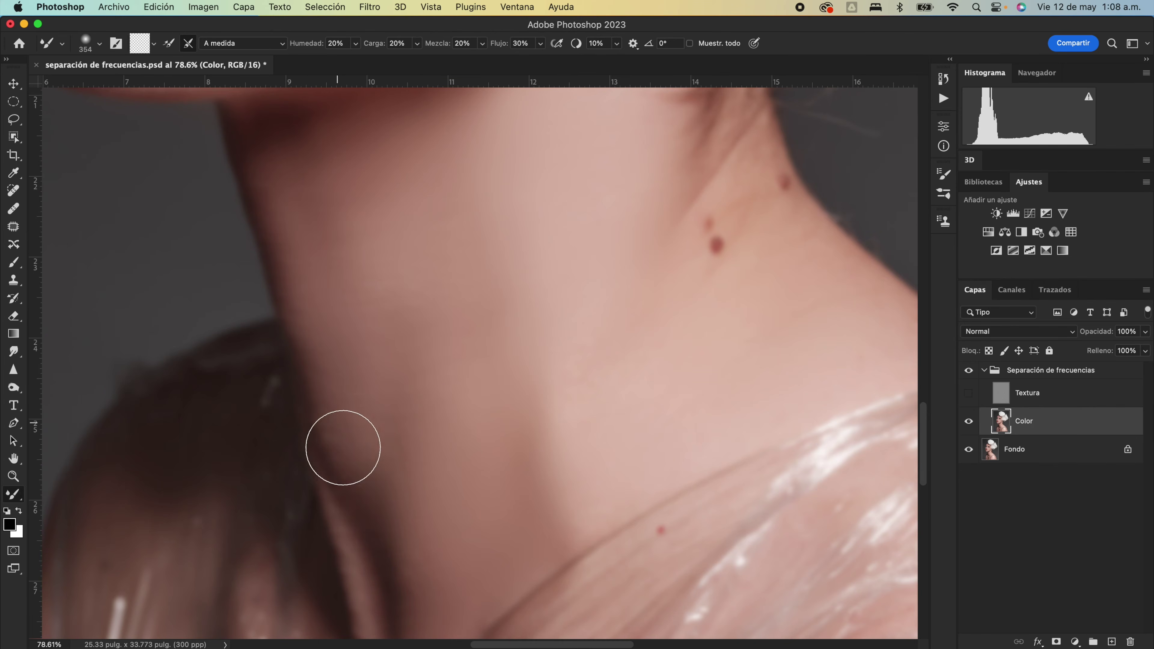
scroll(412, 437, "down", 5)
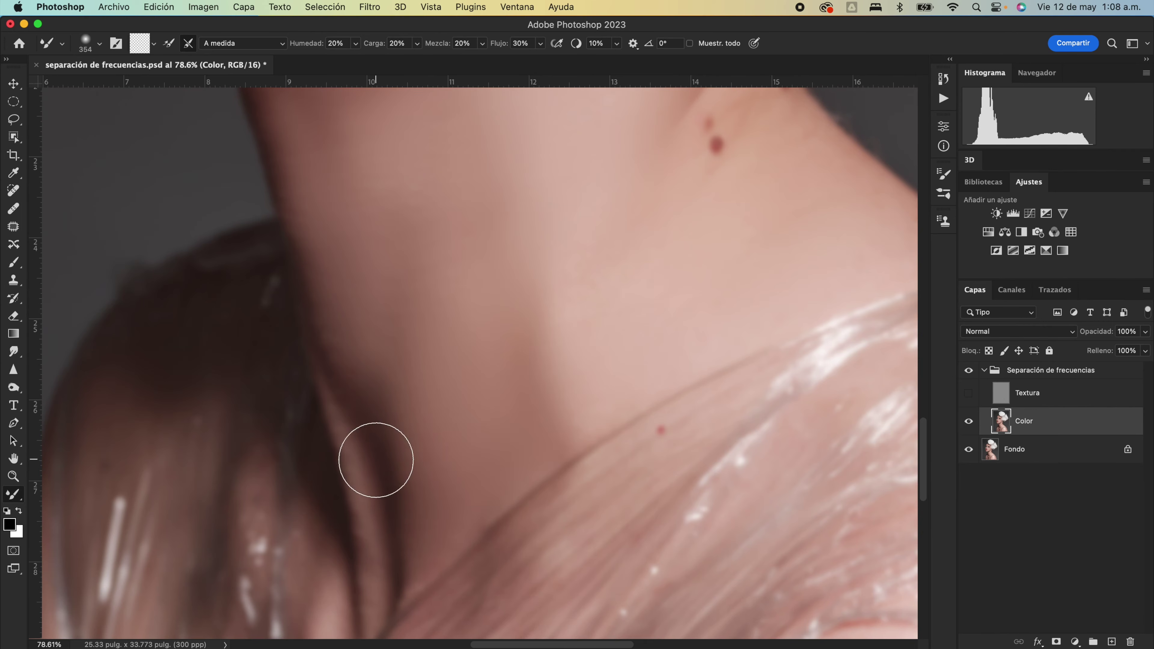
- Soften the shadow transition beneath the chin and along the jawline
scroll(387, 483, "up", 10)
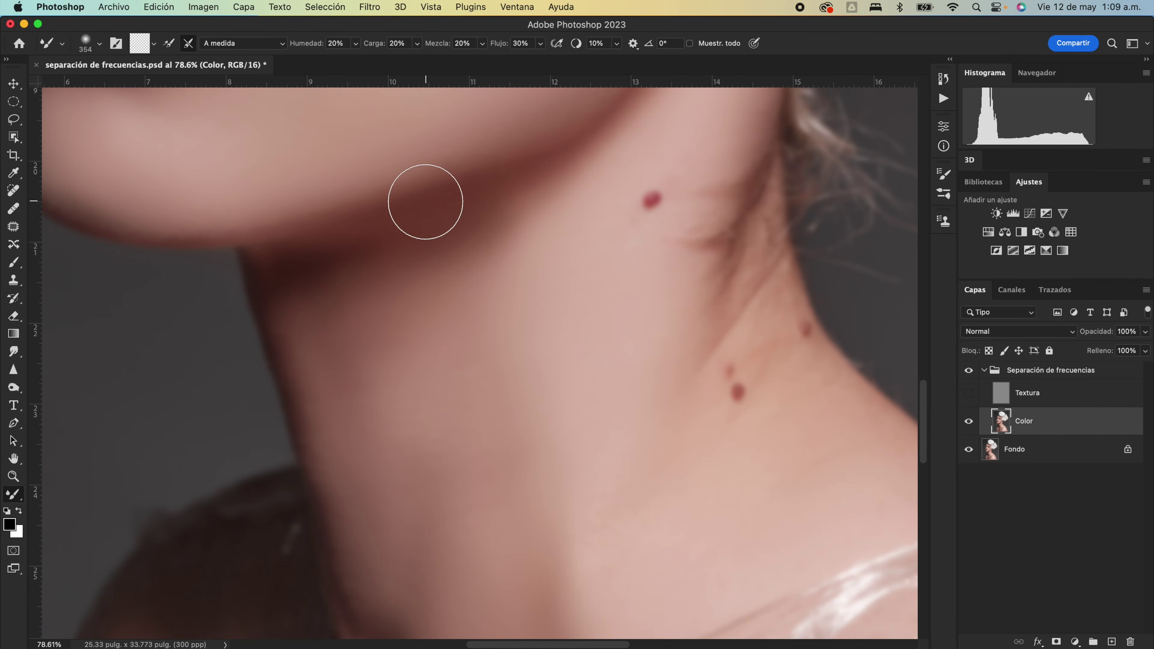
scroll(546, 162, "up", 3)
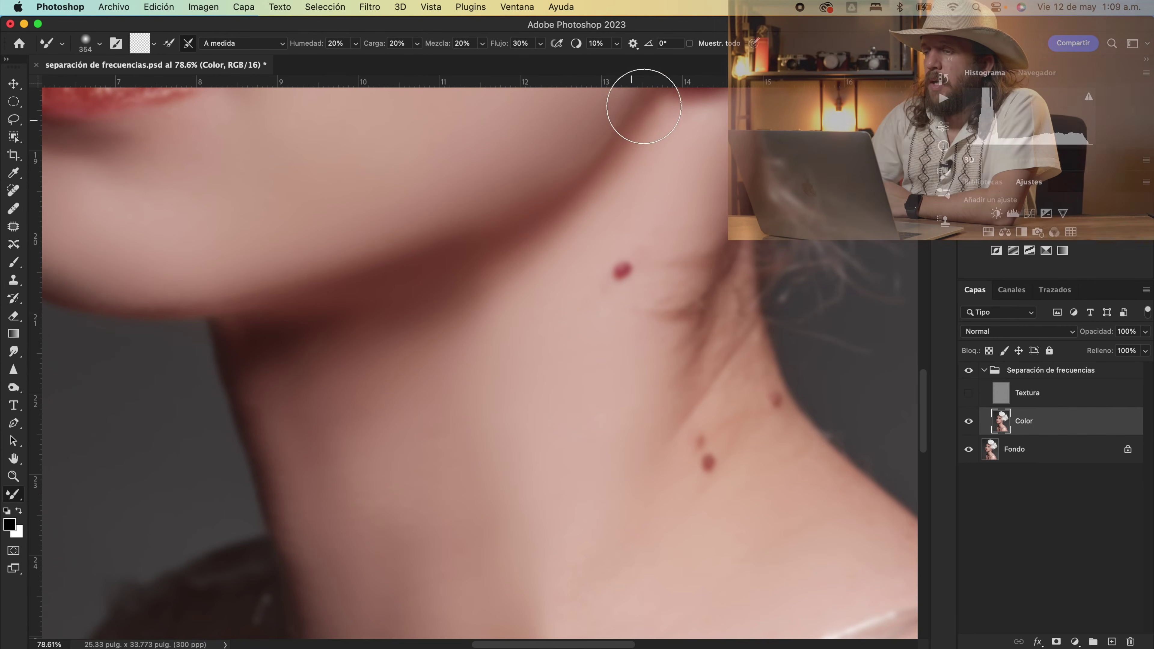
scroll(618, 142, "up", 4)
scroll(283, 399, "left", 3)
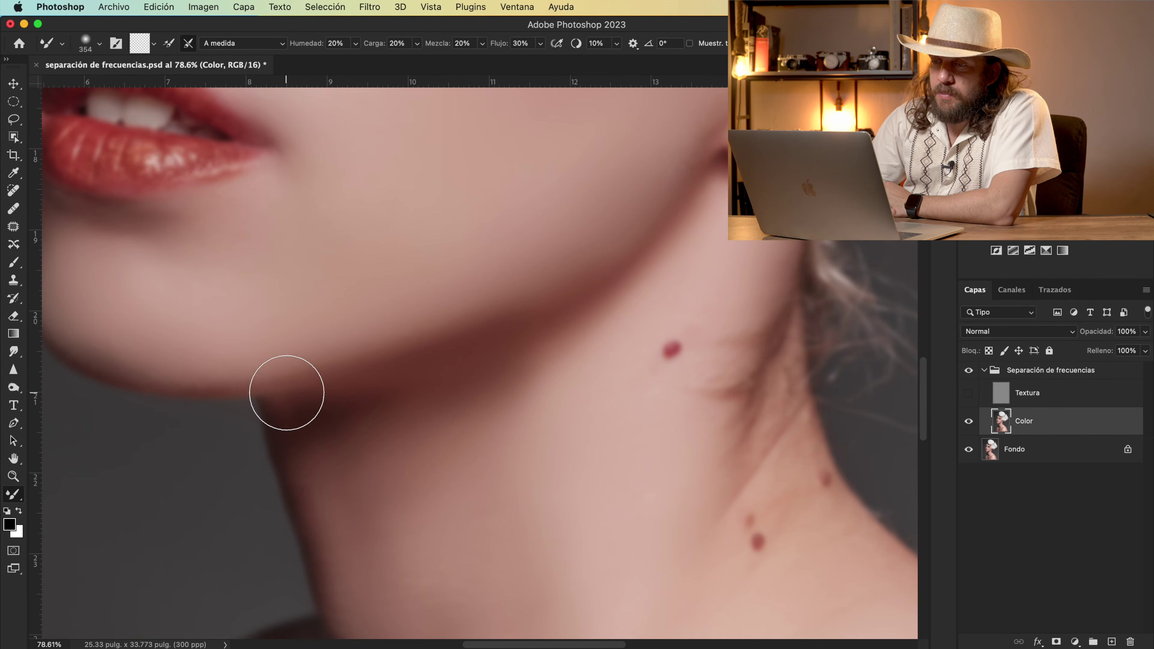
- Recheck the skin-tone transitions across the cheeks, nose, eye area and forehead
scroll(376, 377, "up", 15)
scroll(376, 378, "left", 3)
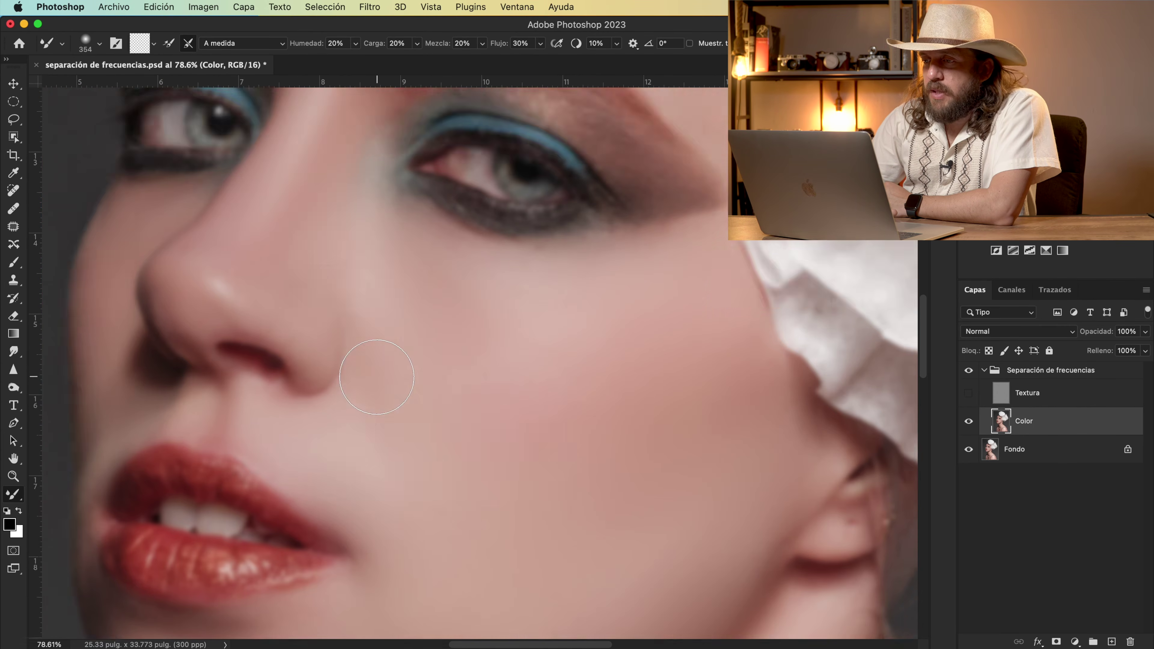
scroll(587, 356, "up", 2)
scroll(566, 423, "up", 6)
scroll(565, 428, "up", 3)
scroll(564, 428, "right", 1)
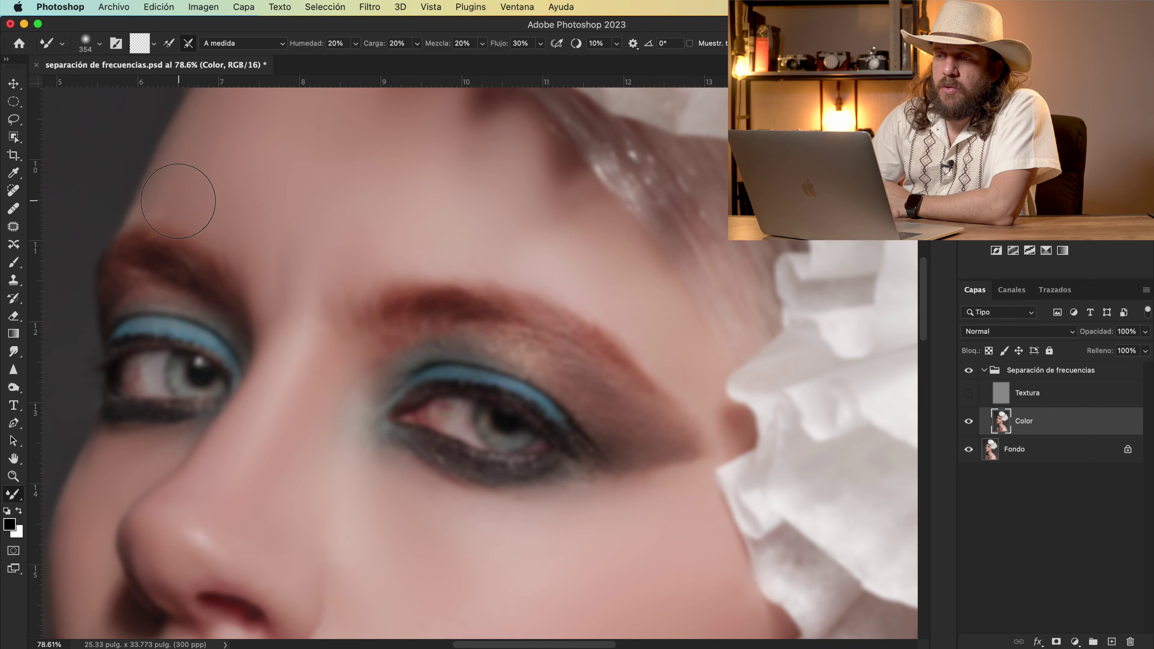
scroll(300, 291, "down", 6)
scroll(300, 292, "left", 1)
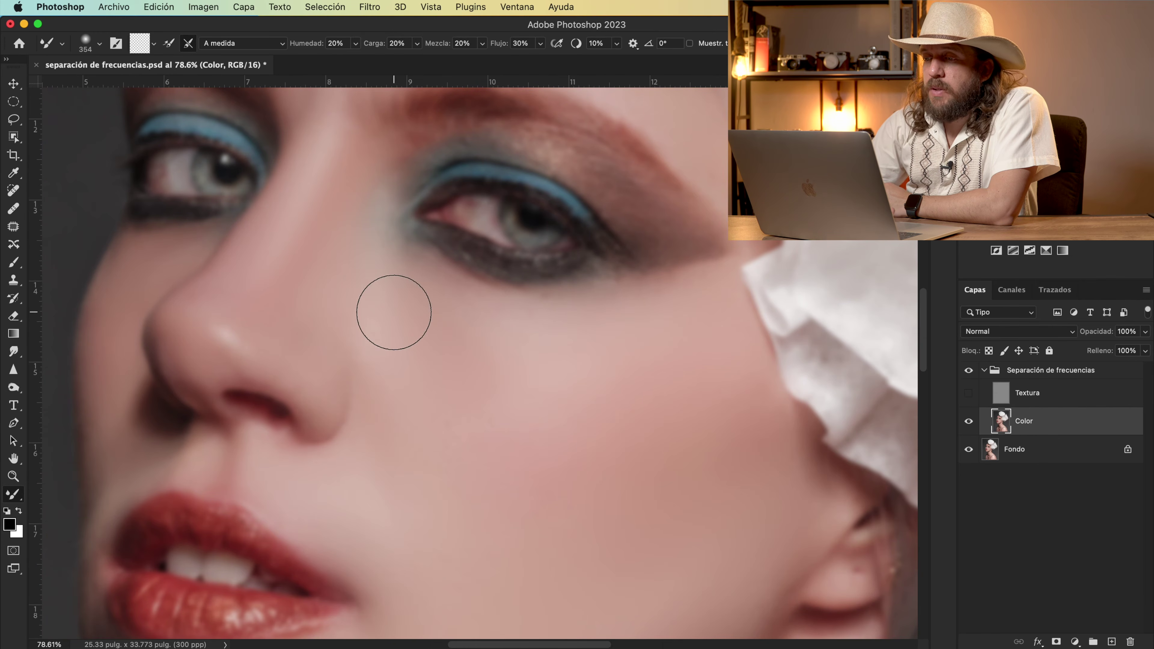
scroll(459, 354, "down", 2)
scroll(458, 354, "left", 1)
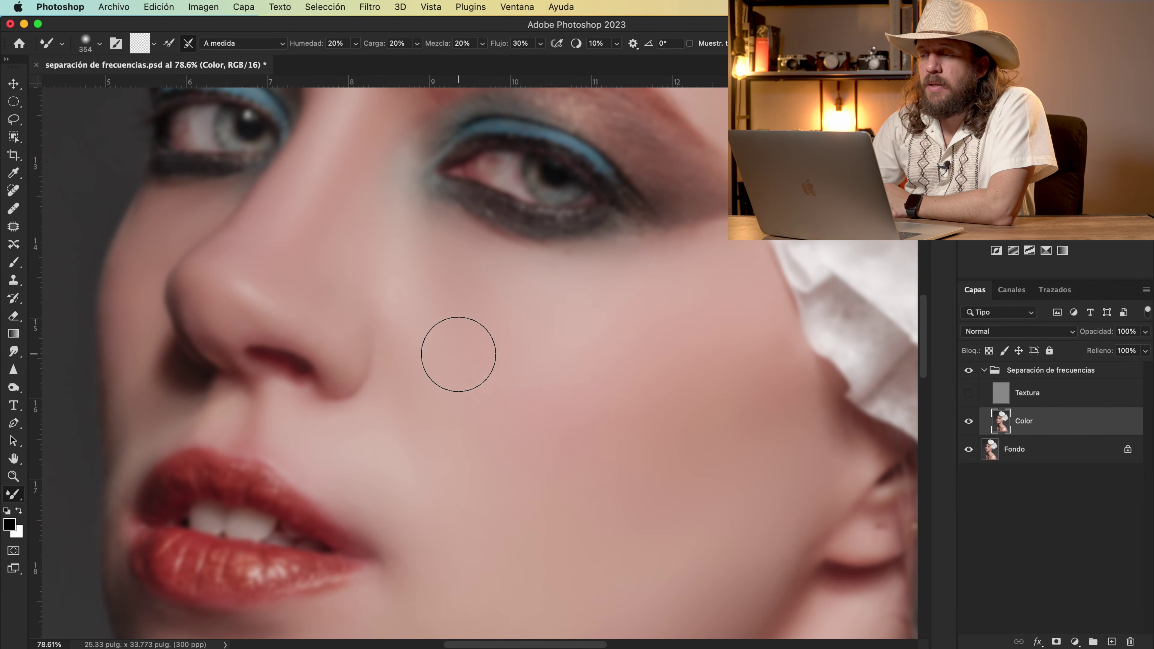
- Blend the shoulder's skin tones with the Mixer Brush along the shadowed edge beside the translucent garment
scroll(533, 394, "down", 10)
scroll(533, 394, "left", 1)
scroll(532, 394, "down", 15)
scroll(533, 394, "right", 5)
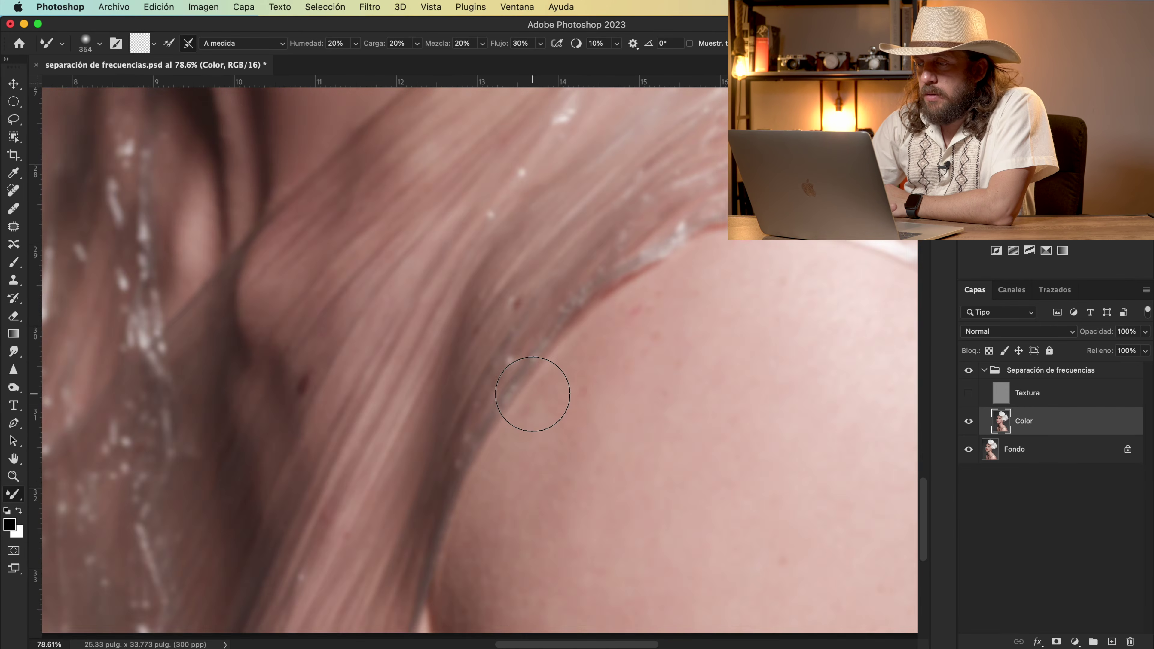
scroll(533, 394, "down", 5)
scroll(533, 394, "right", 2)
mouse_move(399, 402)
left_mouse_down()
mouse_move(371, 489)
mouse_move(357, 488)
mouse_move(371, 508)
left_mouse_up()
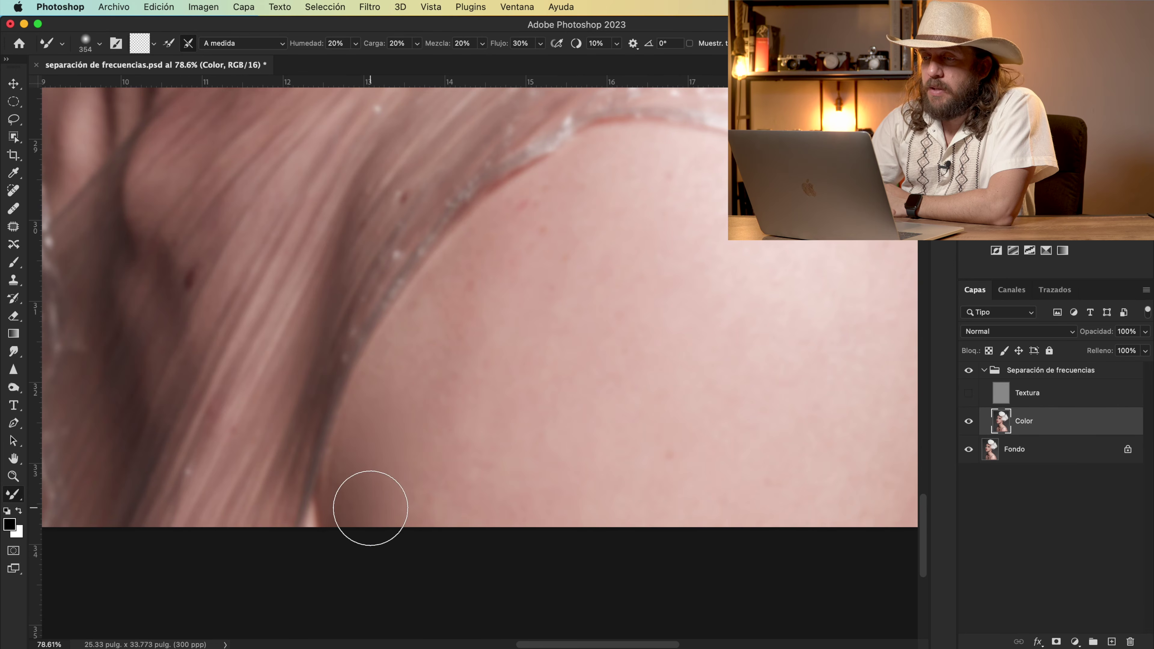
- Enlarge the Mixer Brush to 455 and even out the skin tones across the rest of the shoulder
left_click_drag(518, 405, 532, 405)
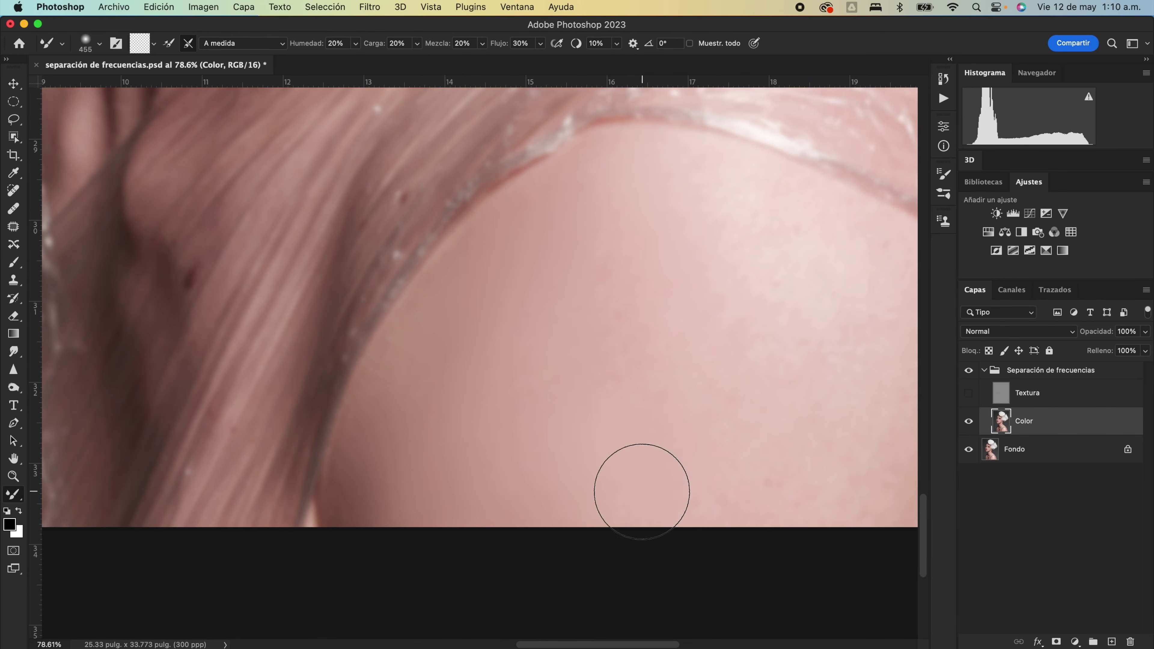
scroll(736, 436, "right", 10)
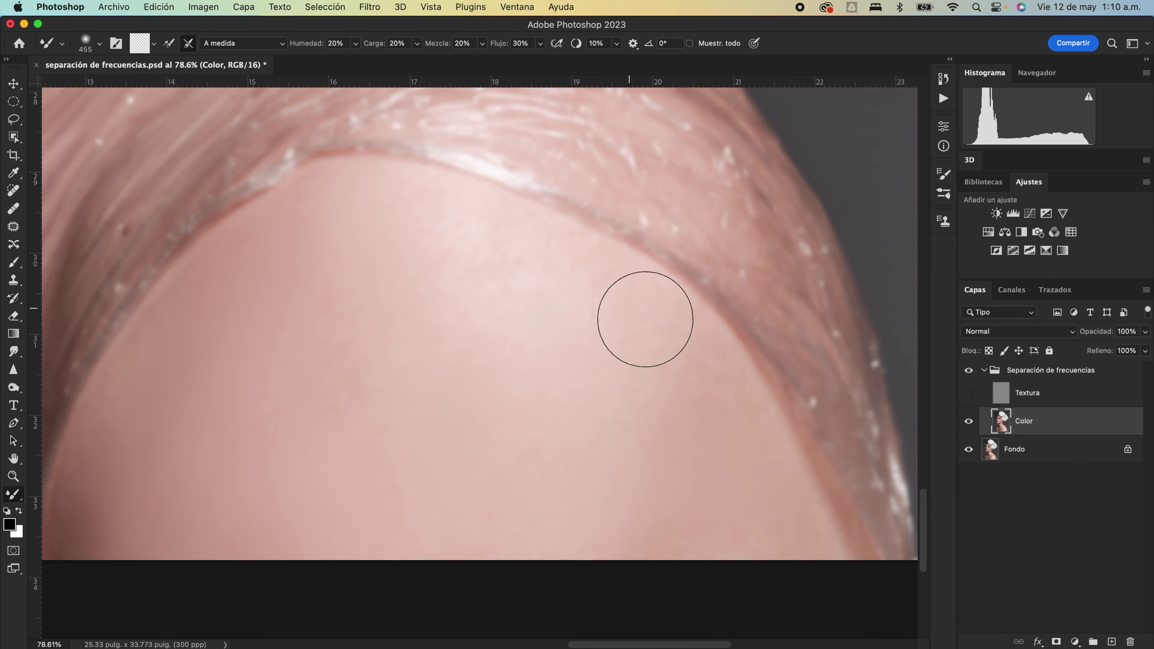
scroll(621, 410, "up", 4)
scroll(621, 409, "left", 2)
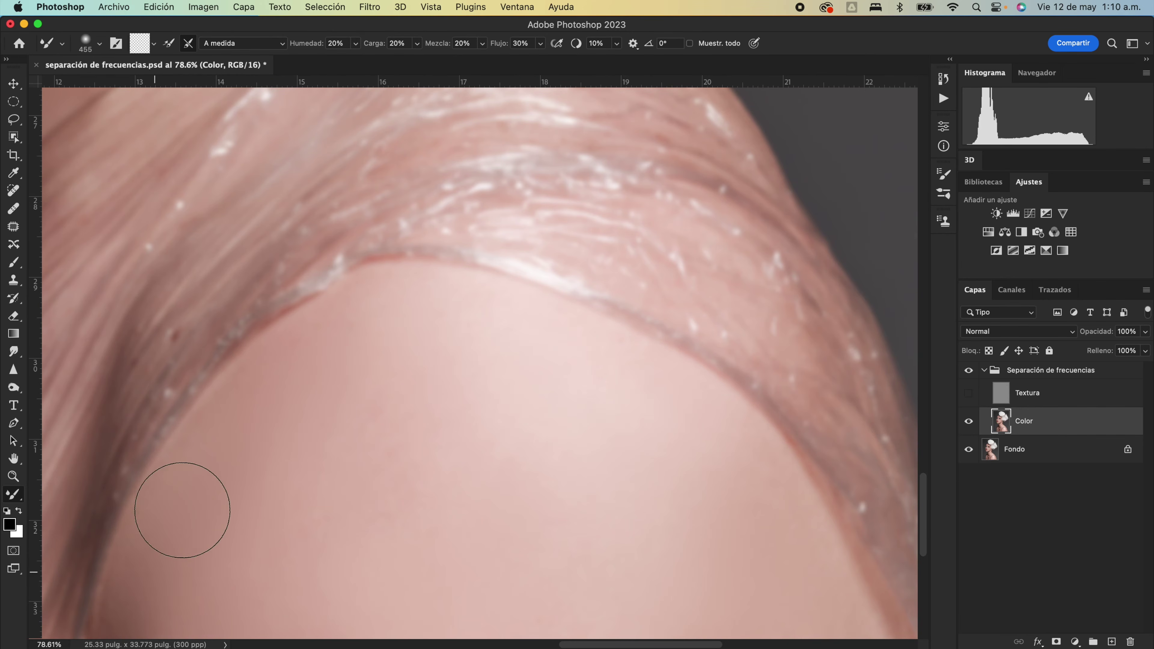
- Examine the blended skin tones from the garment up through the neck and chin to the nose and eyes
scroll(296, 510, "left", 15)
scroll(296, 509, "up", 1)
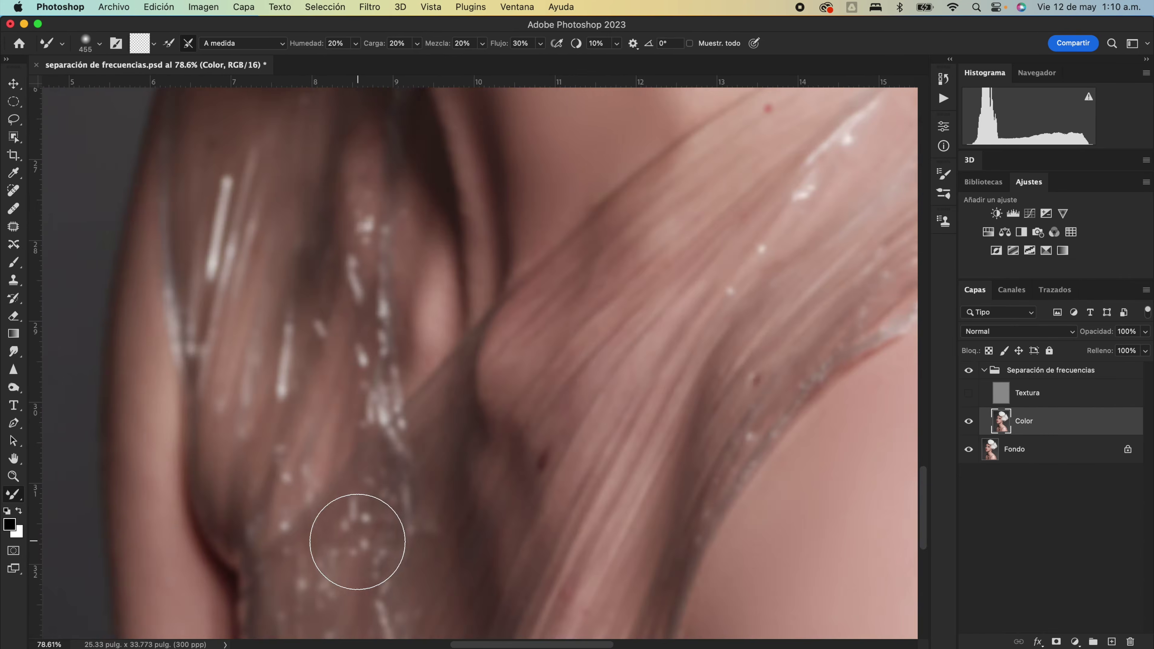
scroll(319, 403, "up", 6)
scroll(319, 402, "right", 5)
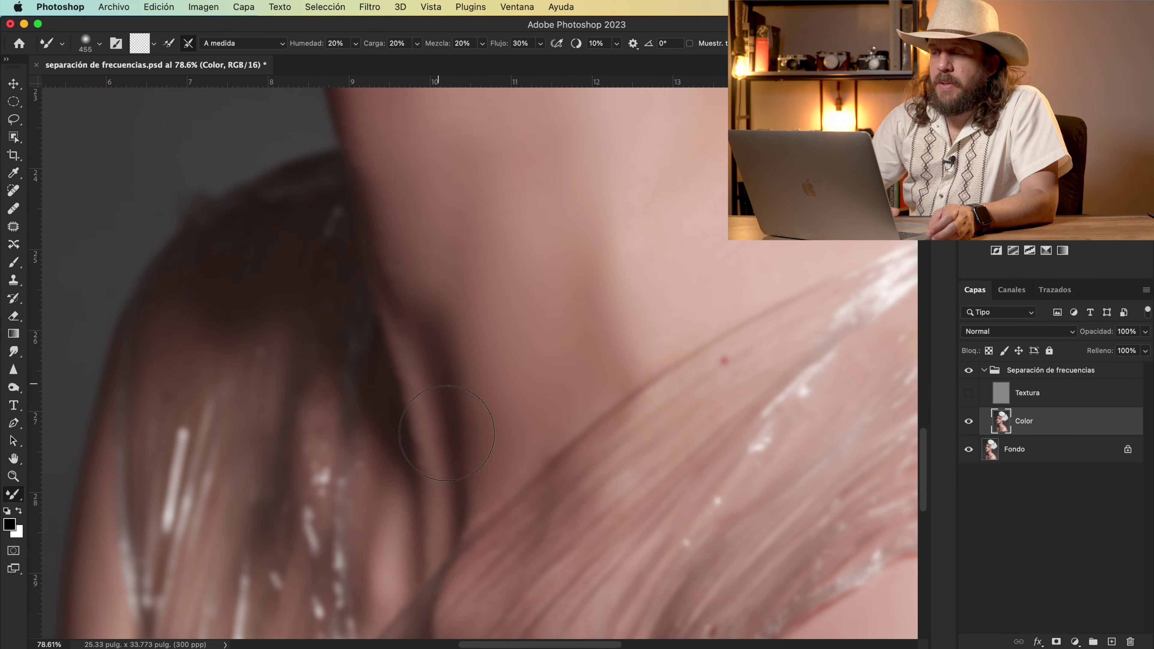
scroll(455, 359, "up", 4)
scroll(393, 361, "right", 2)
scroll(393, 360, "up", 3)
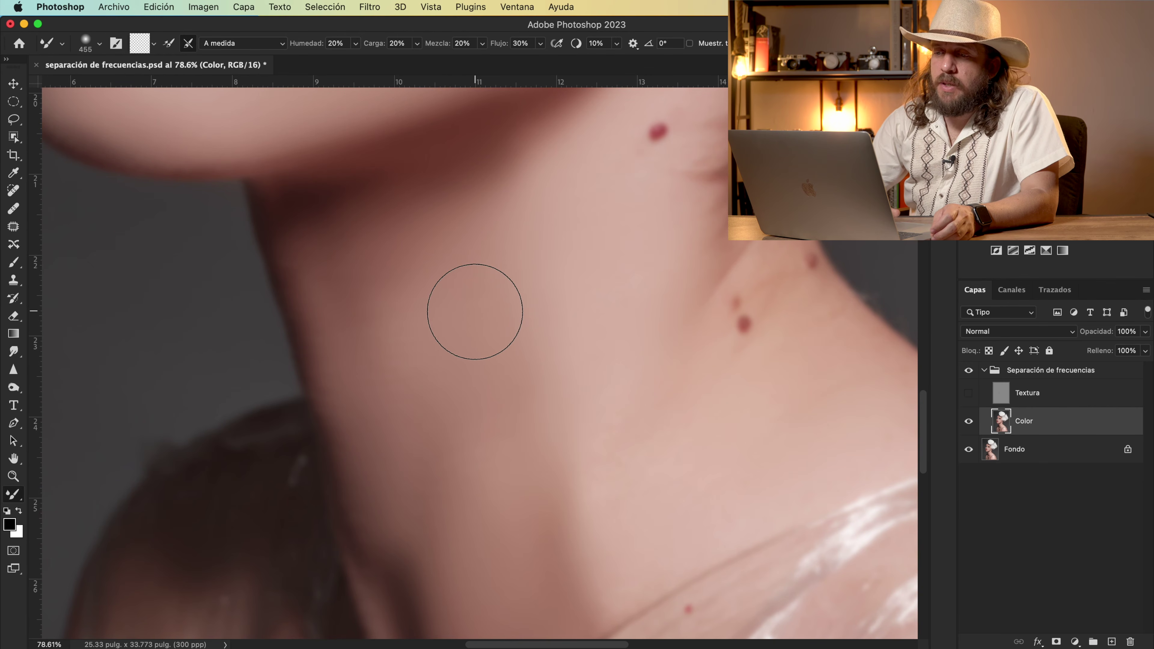
scroll(475, 312, "up", 3)
scroll(475, 312, "left", 2)
scroll(475, 312, "up", 5)
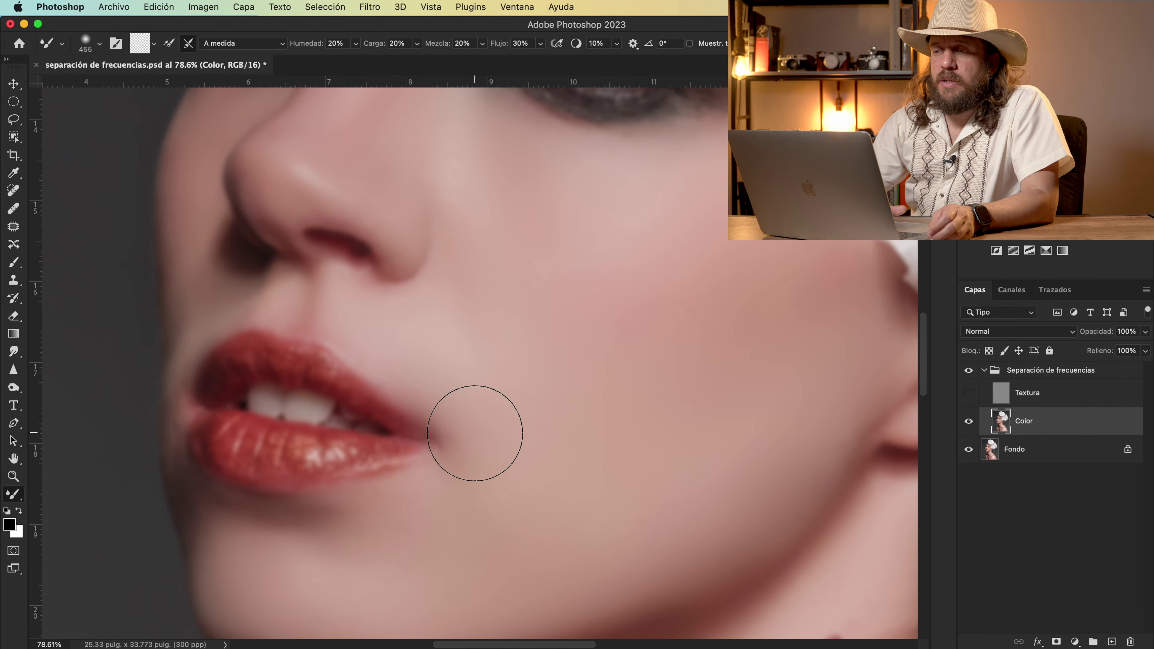
scroll(477, 433, "up", 6)
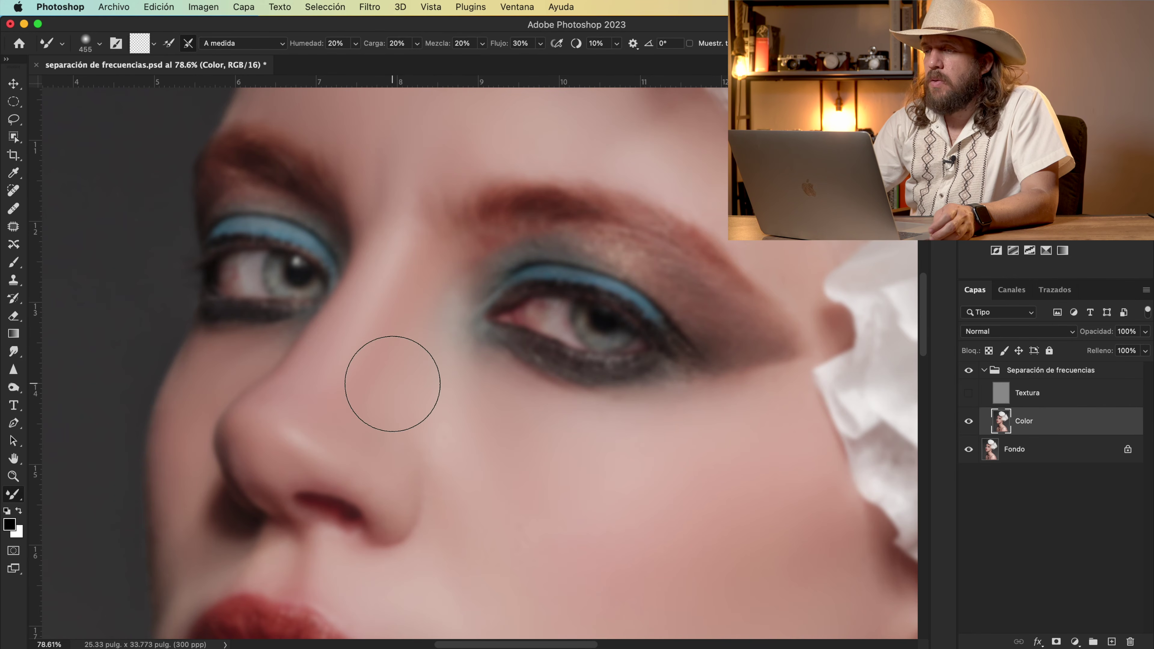
- Check the tone transitions of the cheek, jawline and neck up close and across the portrait as a whole
scroll(544, 508, "down", 10)
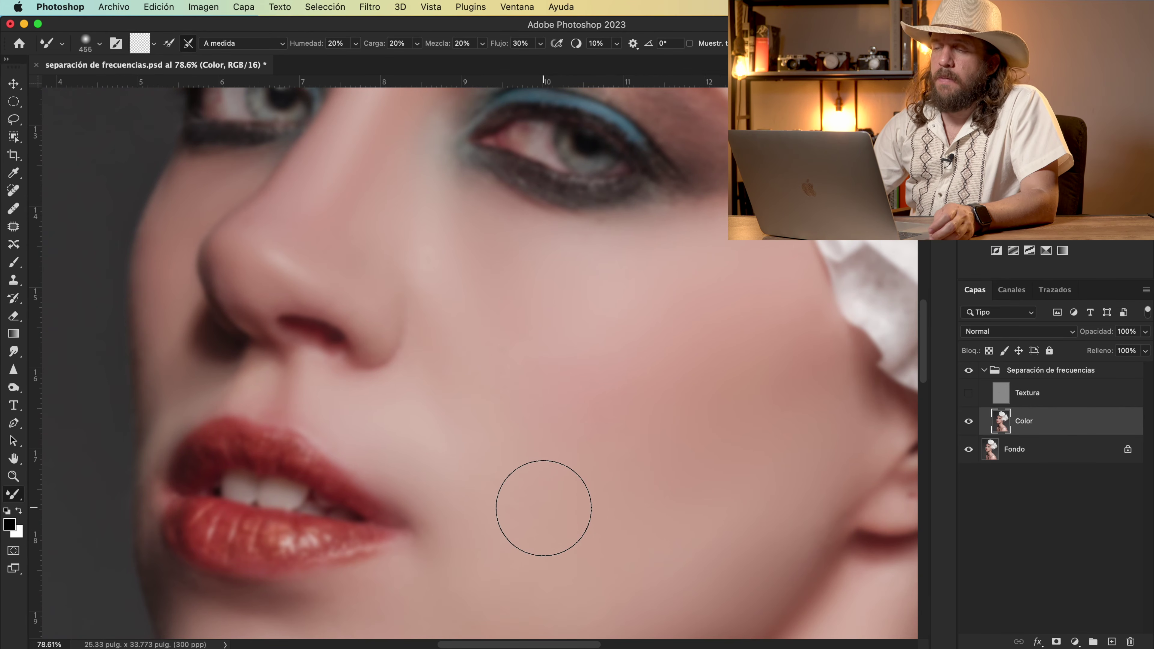
scroll(544, 508, "down", 15)
scroll(544, 508, "right", 3)
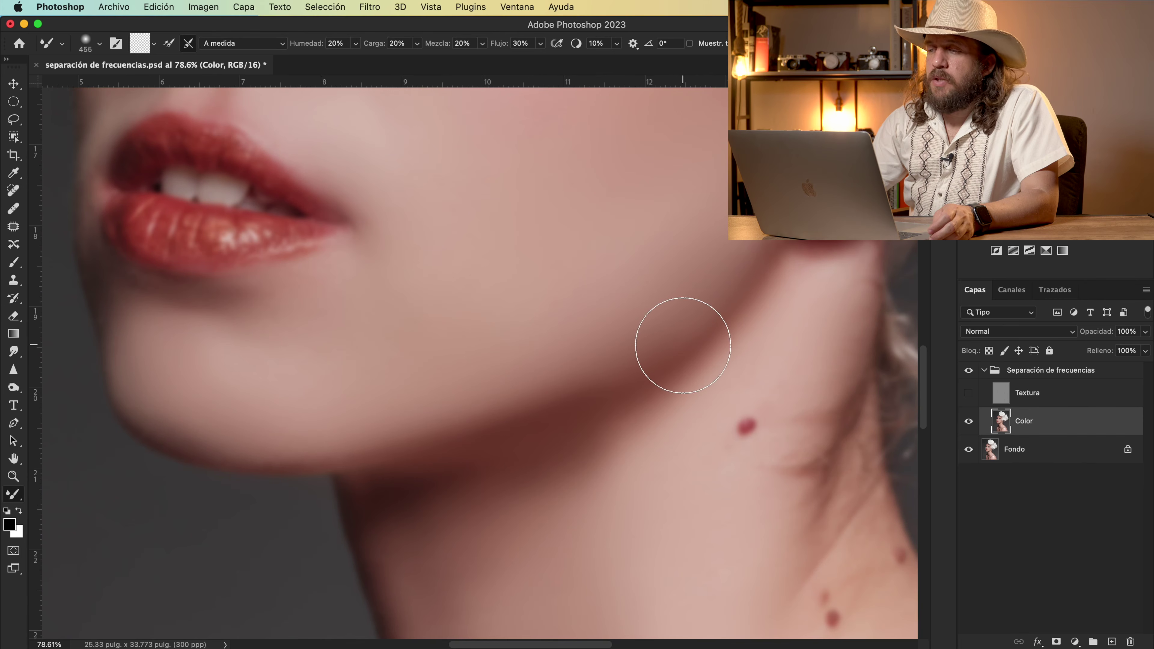
scroll(541, 439, "down", 6)
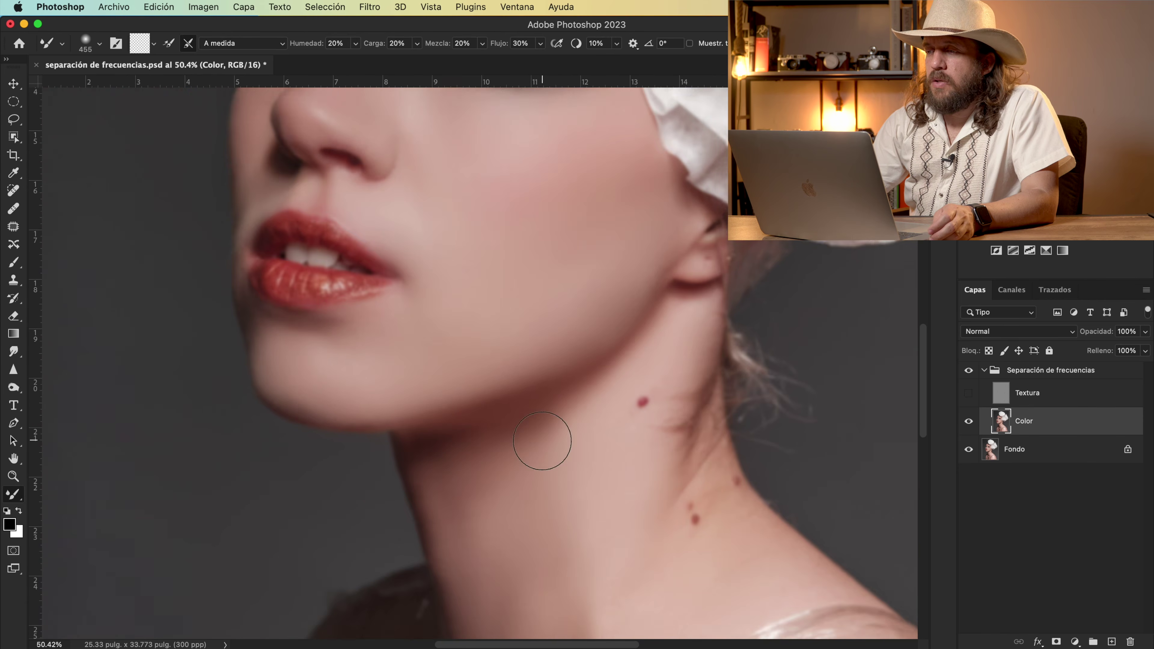
scroll(543, 441, "down", 2)
scroll(543, 441, "down", 2)
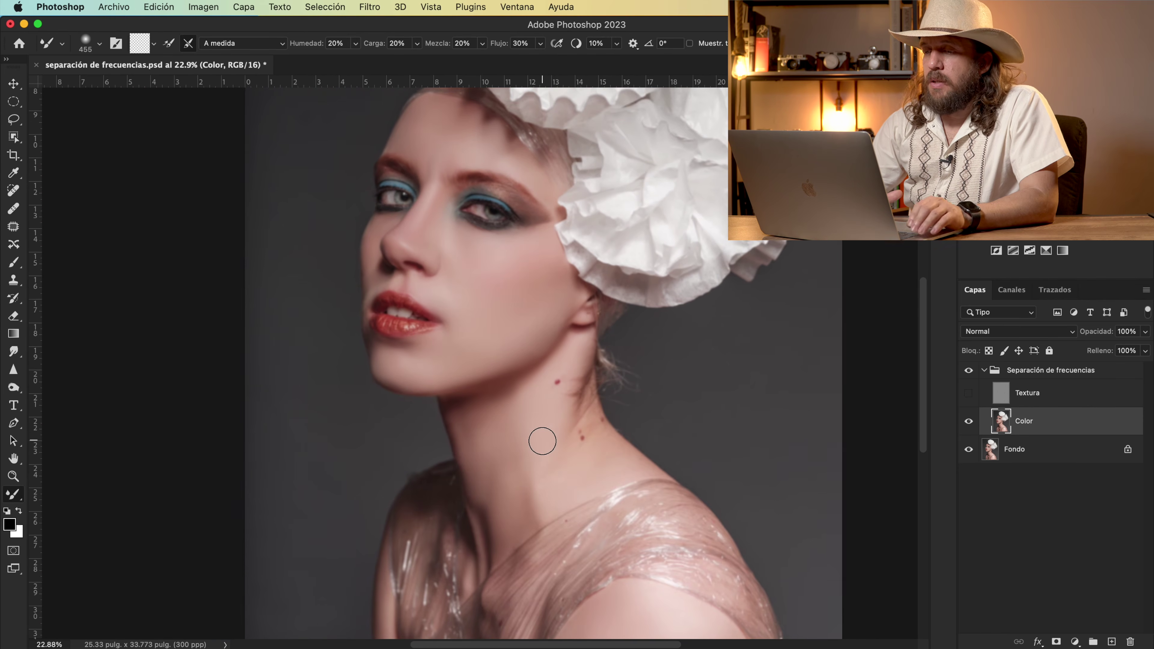
scroll(543, 441, "up", 4)
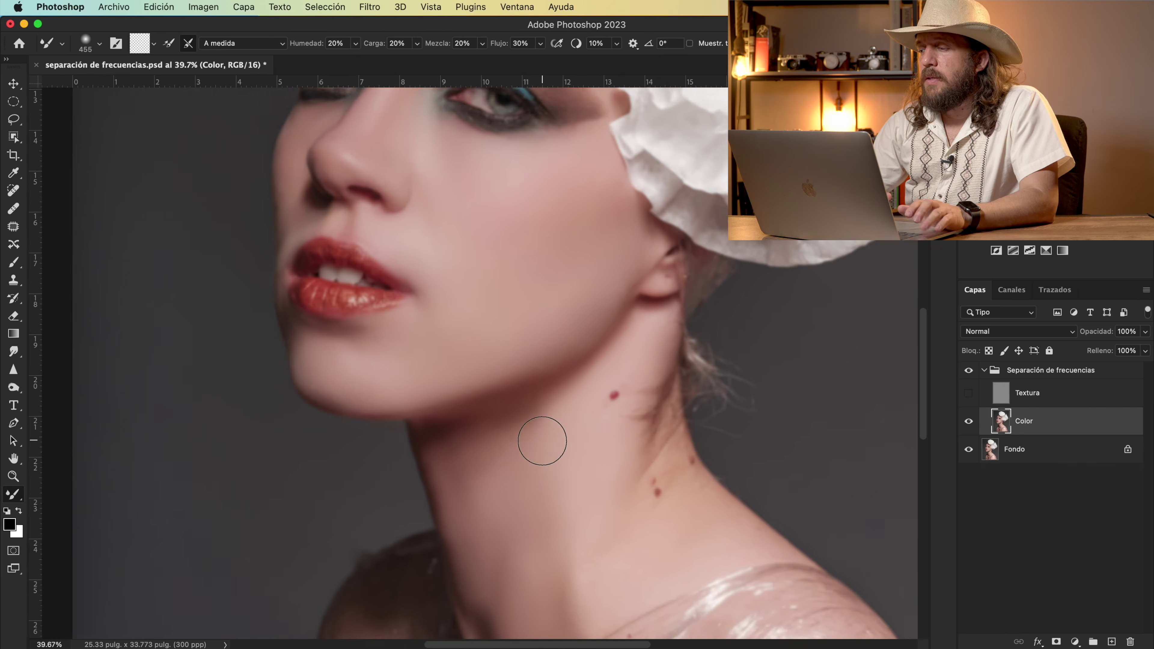
scroll(543, 441, "up", 5)
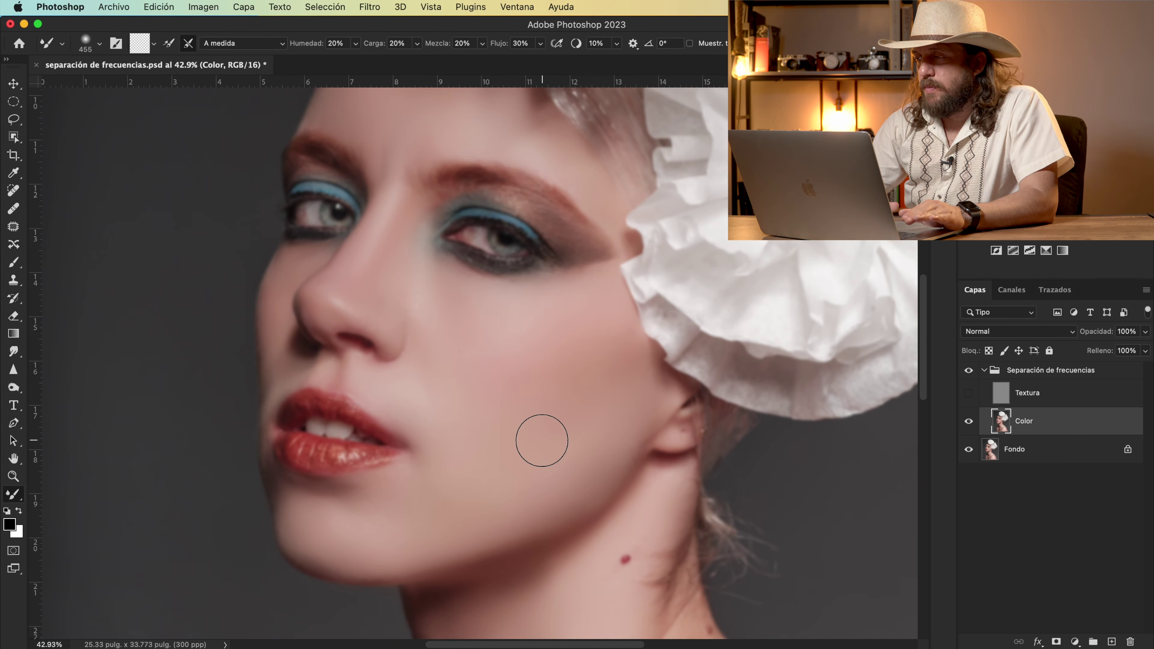
- Show the Textura layer and compare the face with the Separación de frecuencias group hidden and shown
left_click(970, 394)
scroll(498, 401, "up", 3)
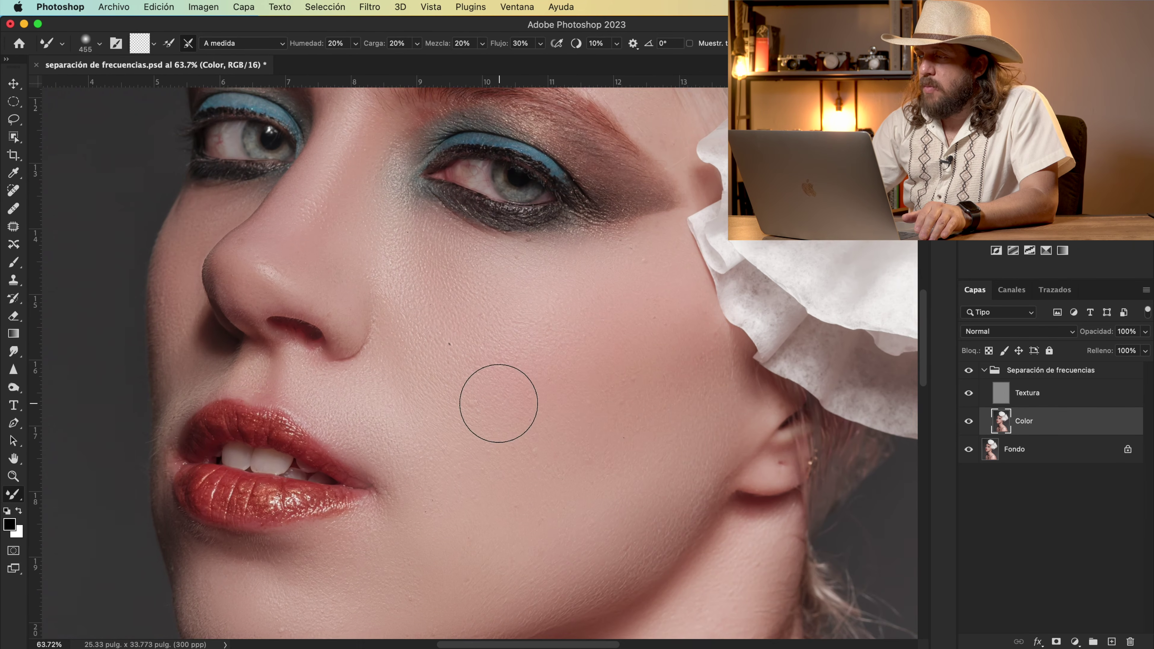
left_click(969, 372)
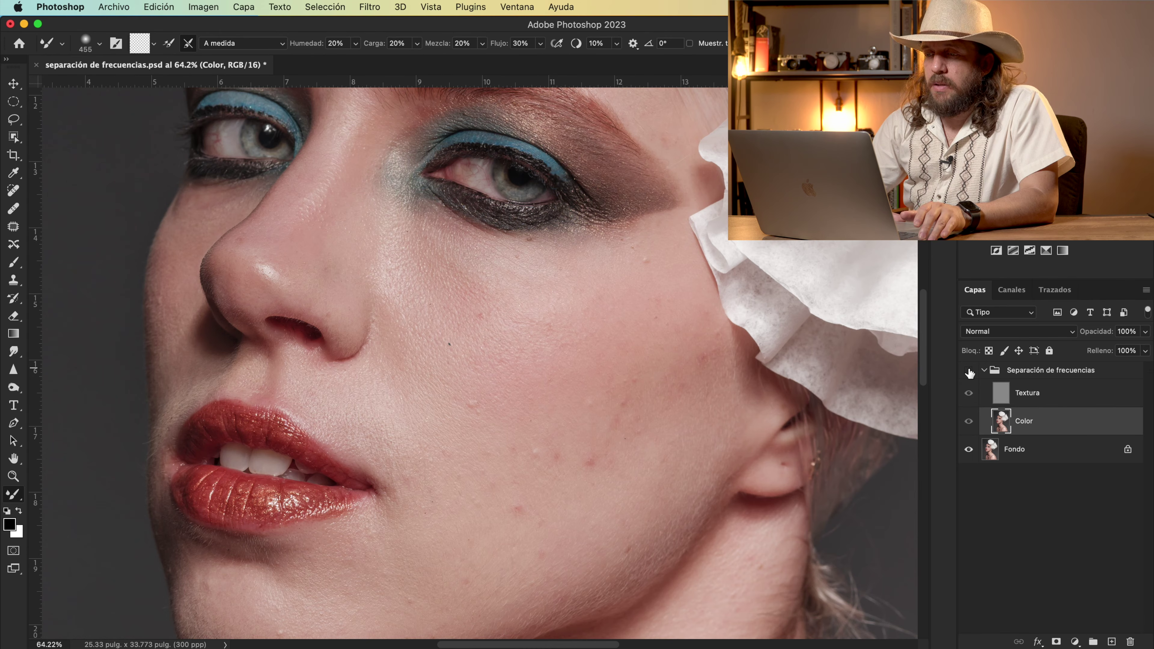
left_click(970, 372)
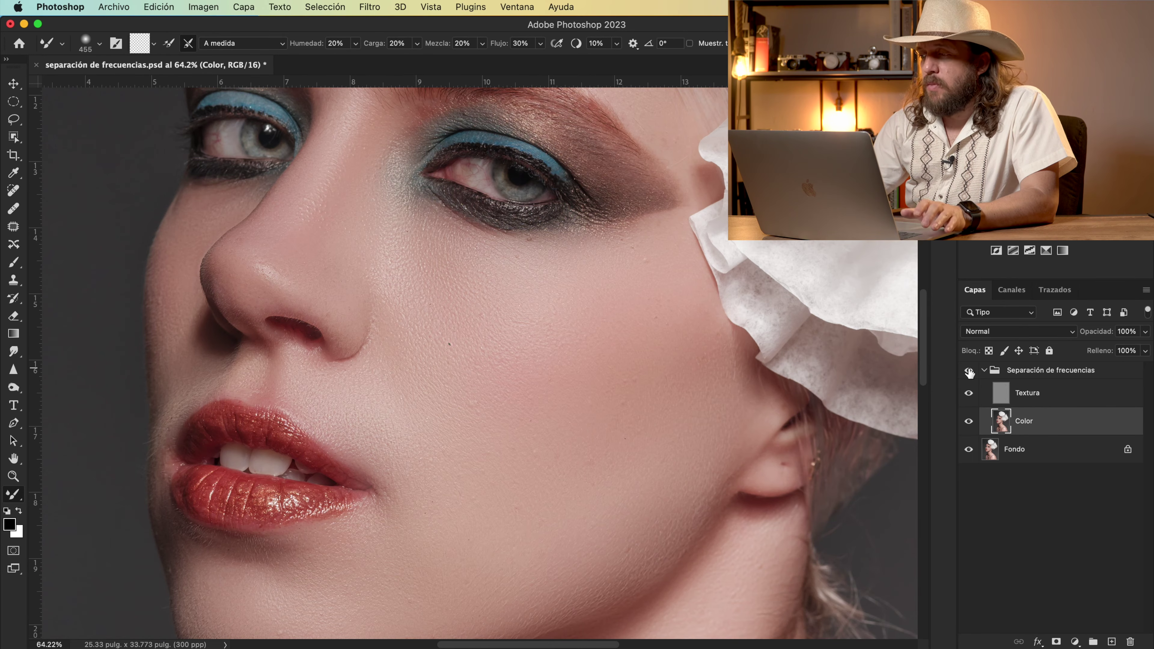
- On the Textura layer, remove the dark speck on the cheek beside the nose using the Spot Healing Brush at size 40
left_click(1002, 394)
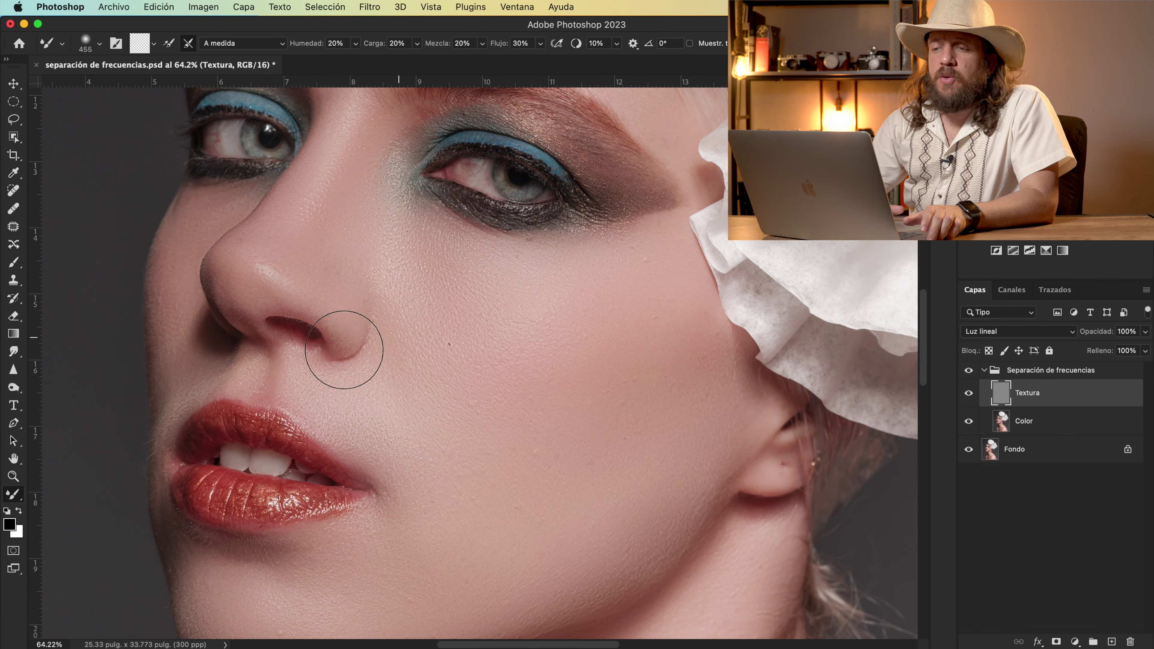
left_click(15, 194)
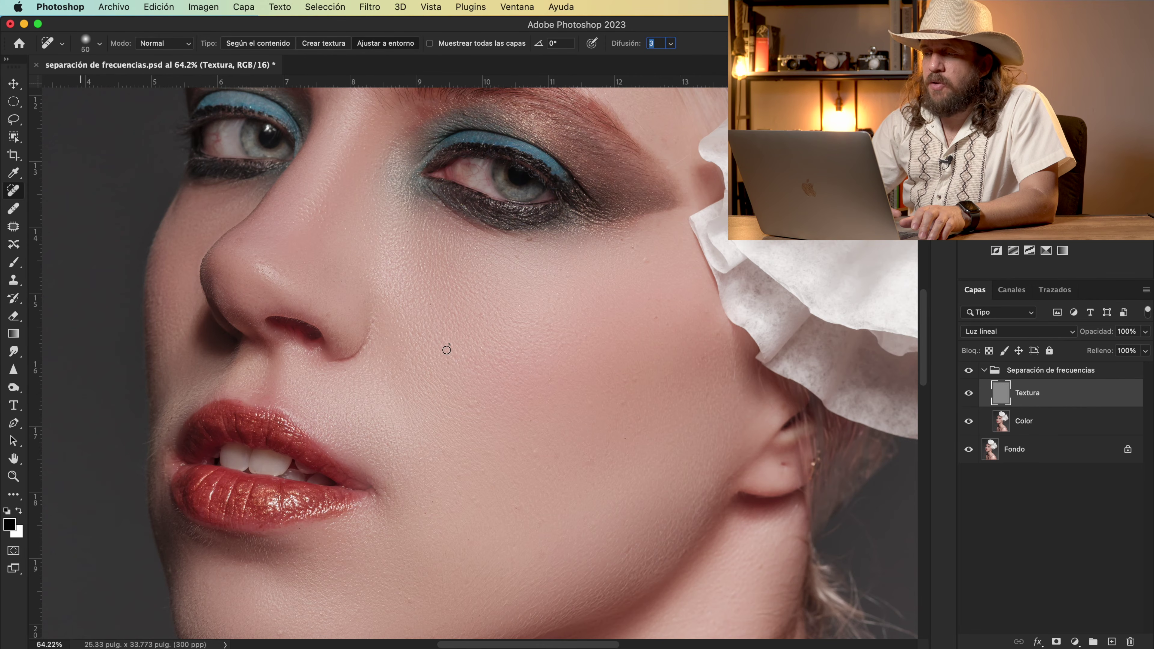
scroll(447, 350, "up", 5)
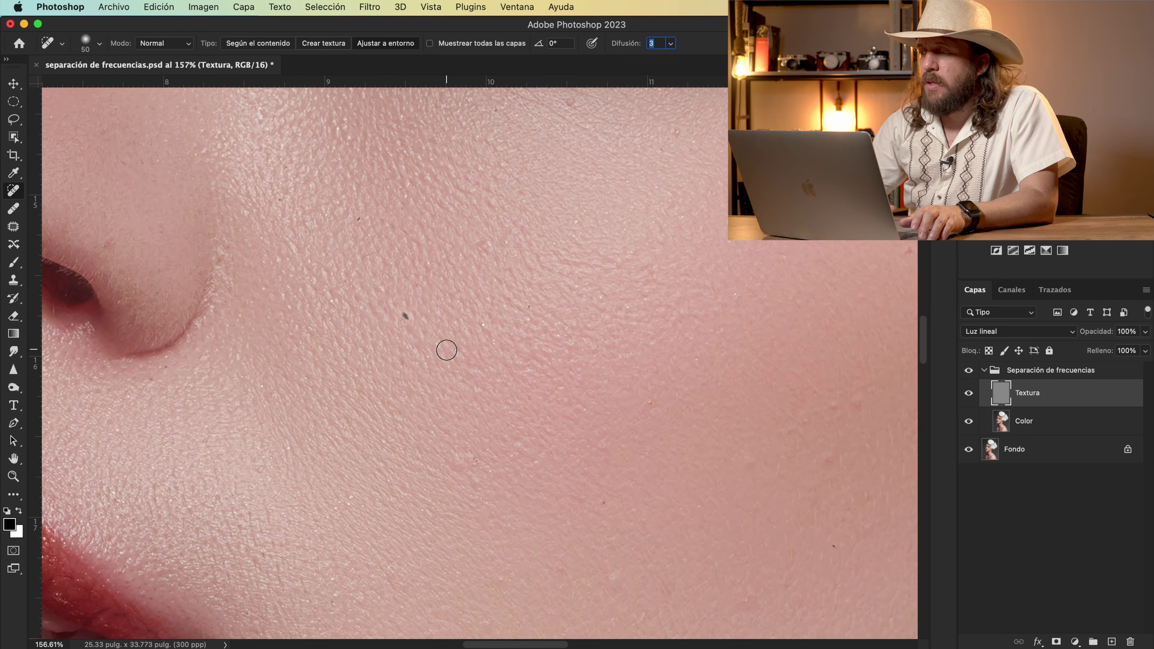
scroll(447, 350, "left", 3)
scroll(447, 351, "up", 2)
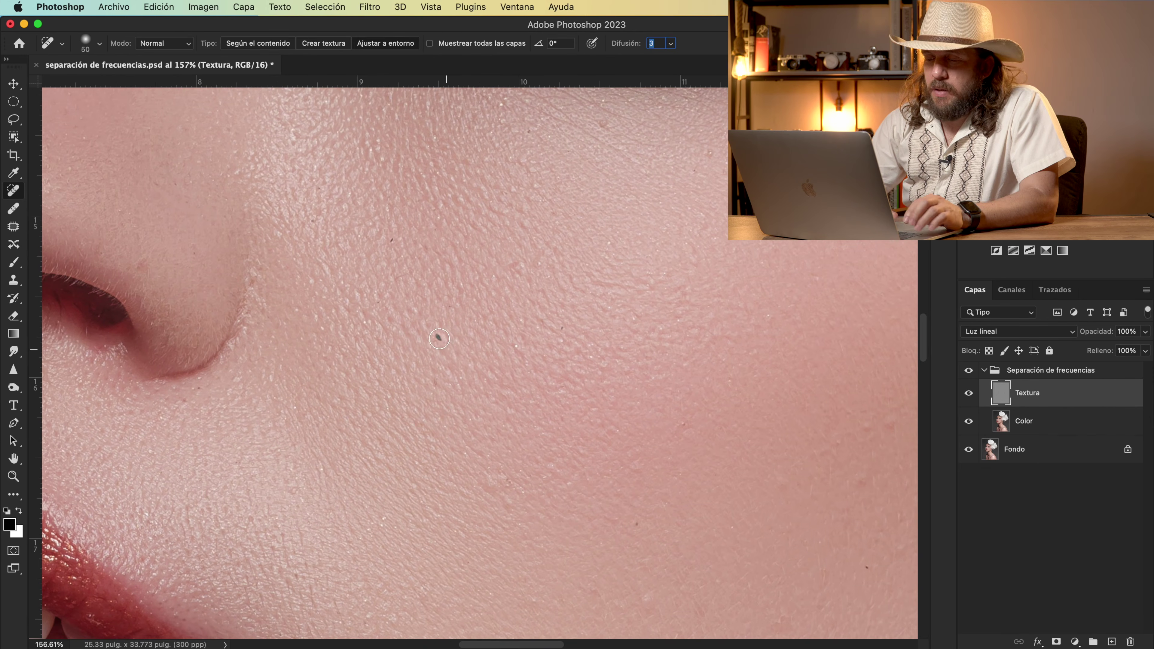
left_click_drag(439, 339, 435, 338)
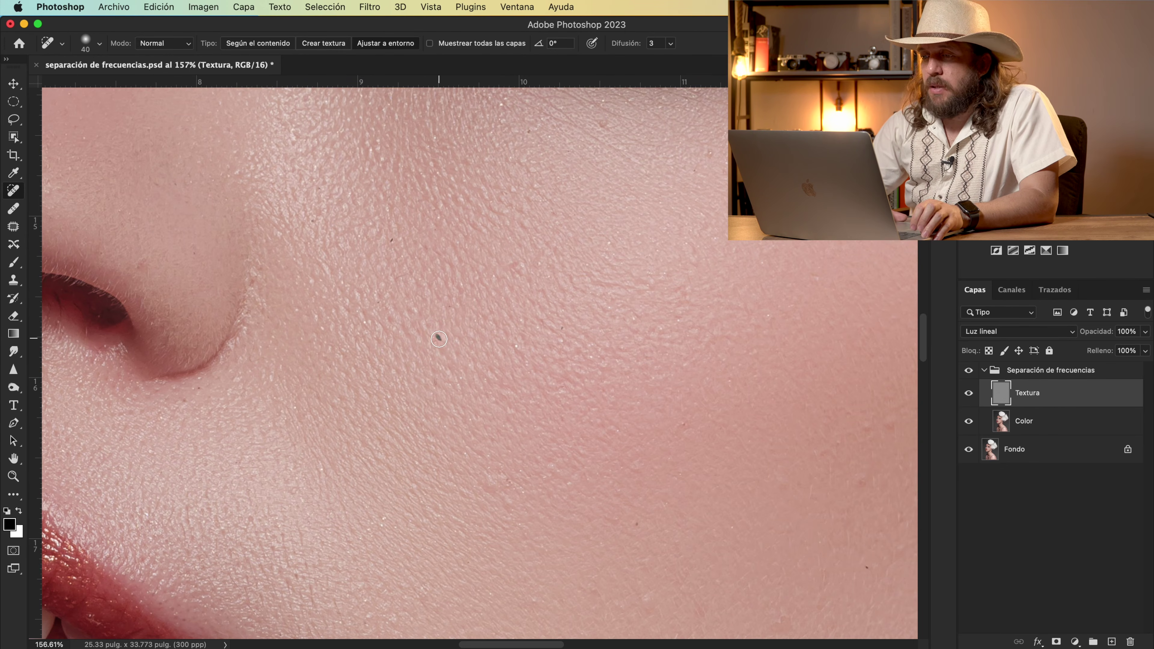
left_click(438, 339)
- Heal the small texture blemishes across the upper cheek on the side away from the nose
left_click(563, 327)
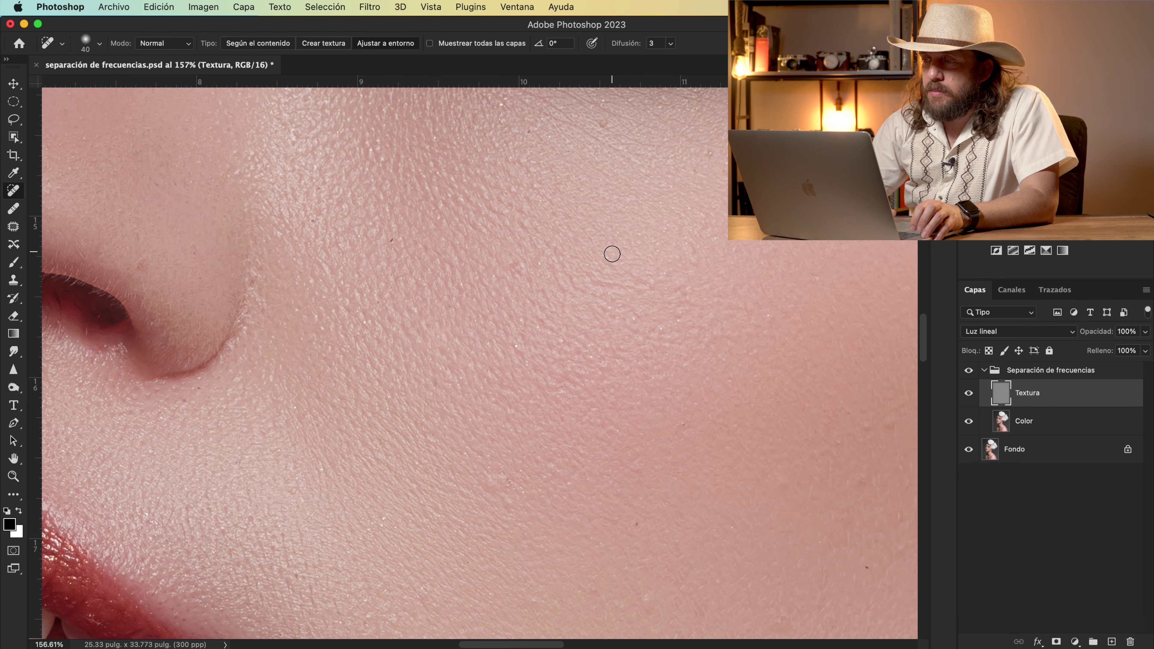
left_click(521, 269)
left_click(539, 267)
left_click(613, 311)
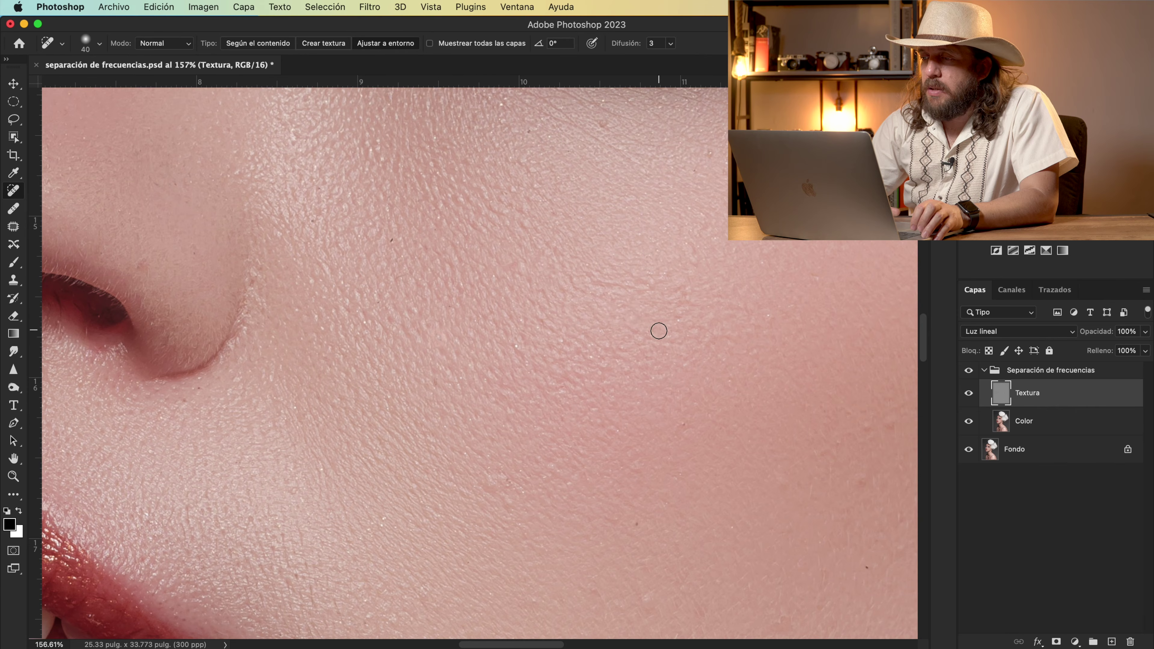
left_click(655, 285)
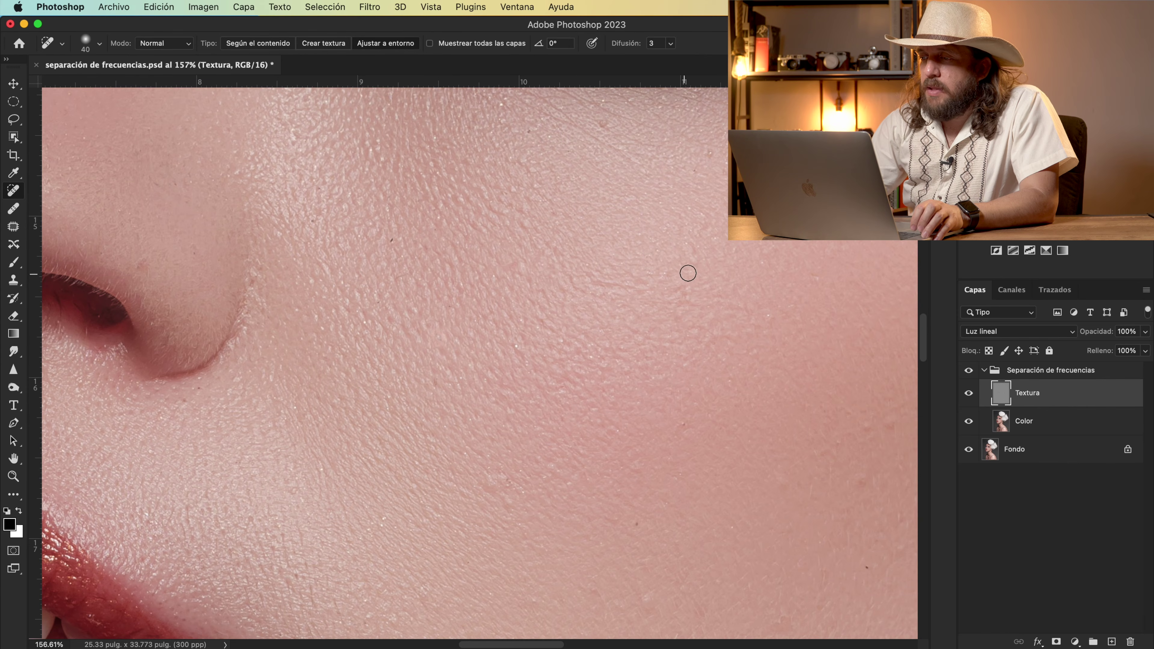
left_click(694, 263)
left_click(708, 157)
left_click(710, 153)
left_click(693, 171)
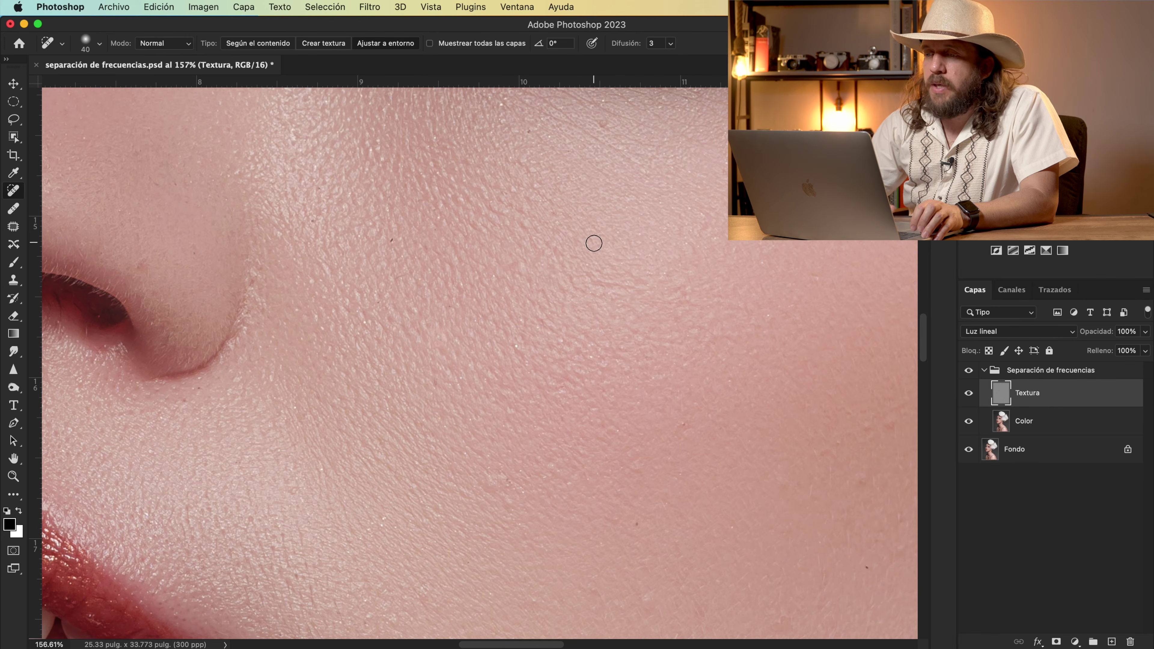
- Remove the tiny specks on the inner cheek beside the nose, above the healed dark spot
left_click(392, 243)
left_click(444, 206)
left_click(438, 217)
left_click(373, 226)
left_click(313, 223)
left_click(317, 191)
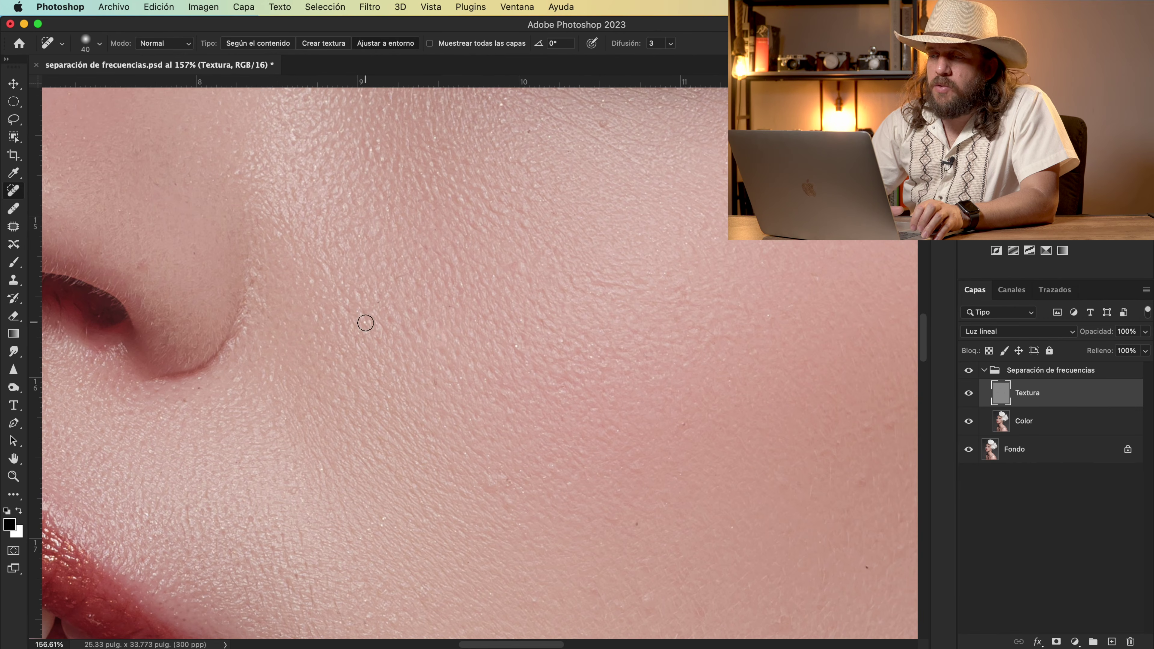
- Heal the small bumps and bright specks in the middle of the cheek
left_click(513, 346)
left_click(522, 323)
left_click(561, 339)
left_click(536, 329)
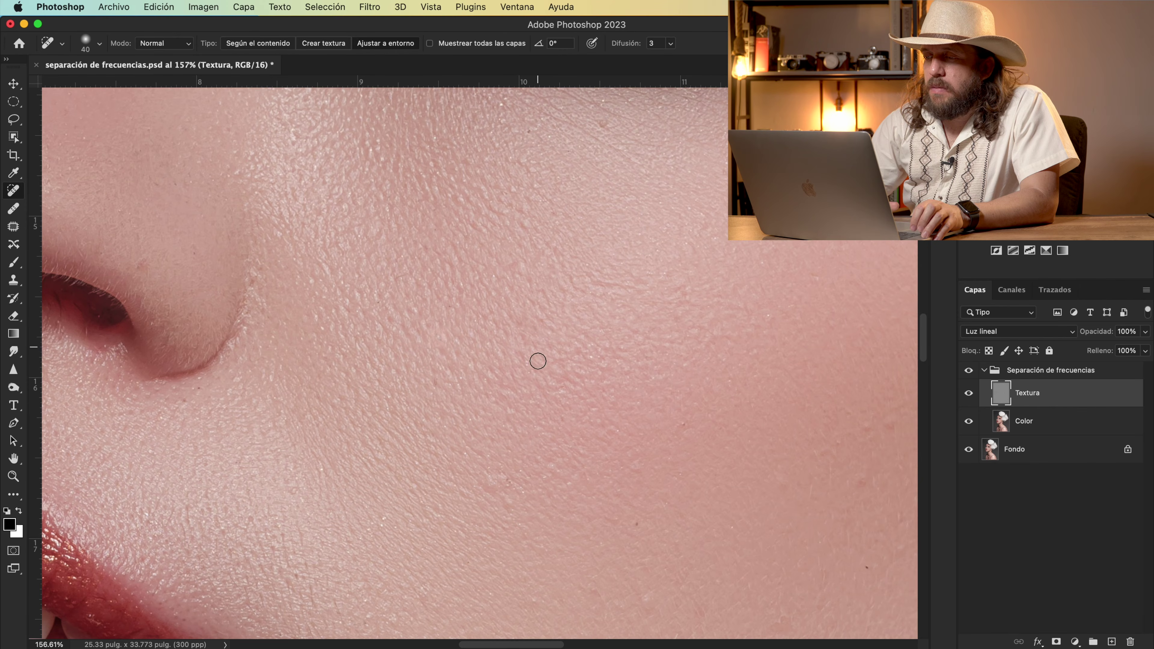
- Clean up the specks and bumps on the lower cheek between the mouth corner and the middle of the cheek
left_click(384, 518)
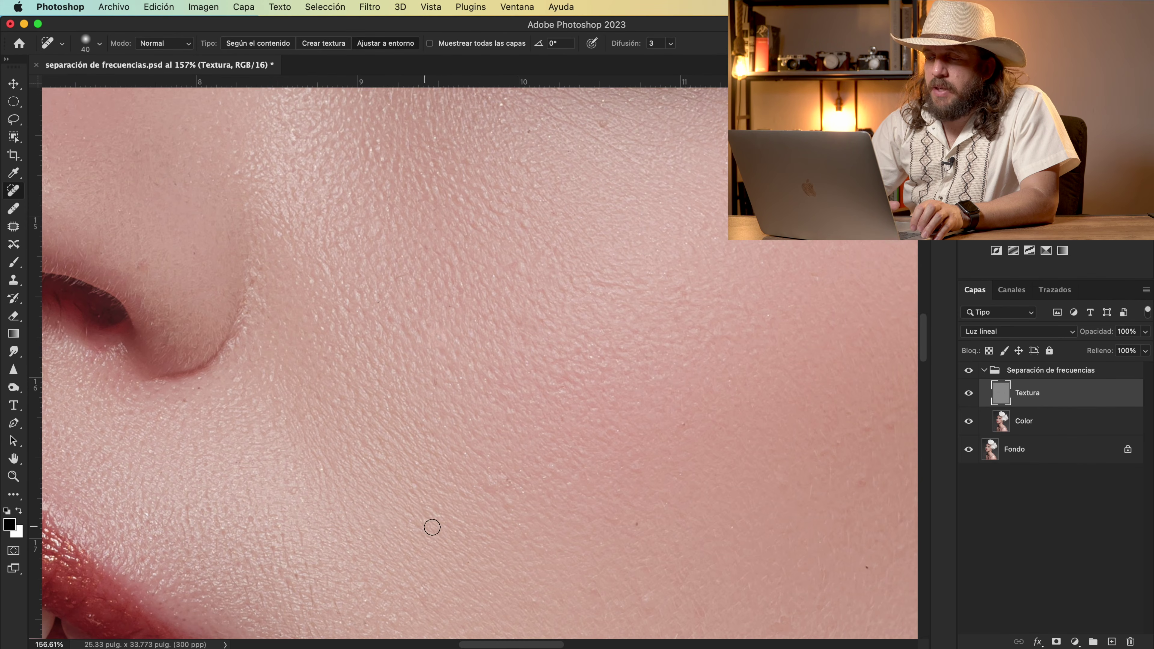
left_click(509, 503)
left_click_drag(488, 482, 485, 482)
left_click(505, 480)
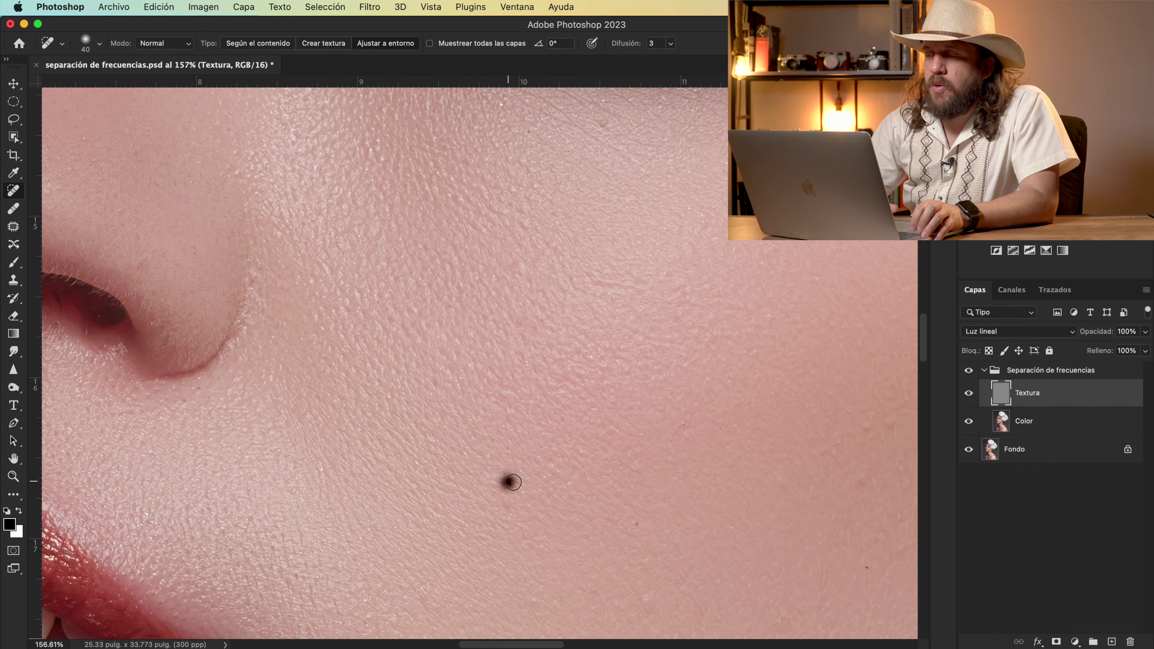
left_click(523, 492)
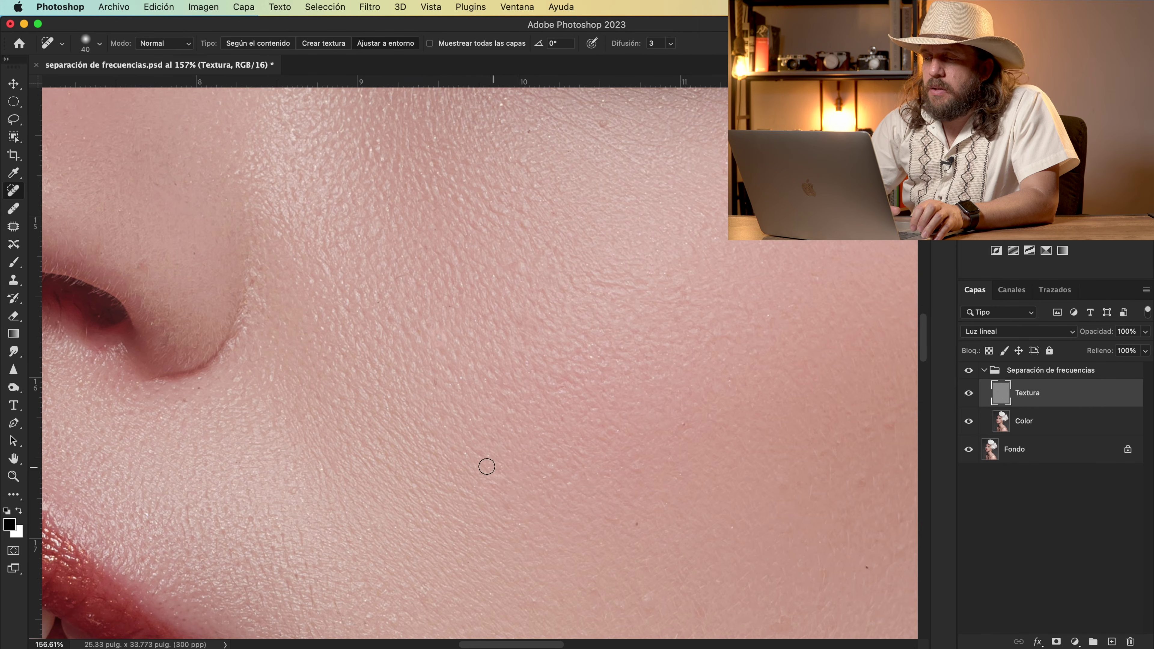
left_click(466, 458)
left_click(686, 425)
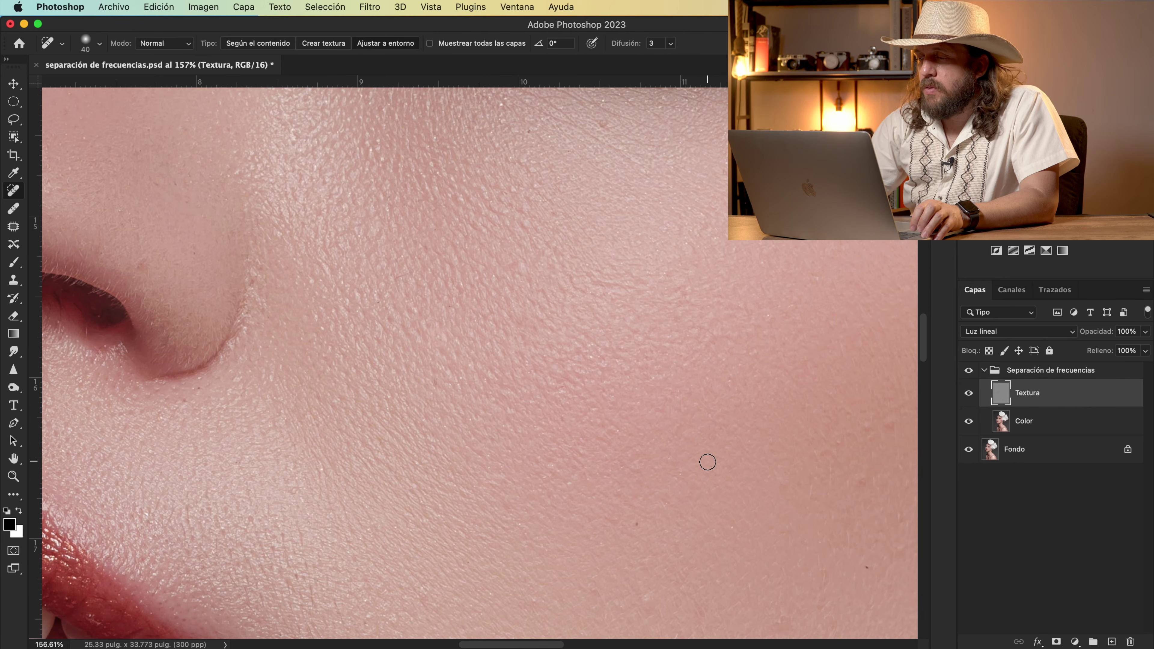
- Heal the remaining dark speck and small marks on the lower cheek toward the jaw
scroll(708, 462, "down", 2)
scroll(708, 462, "right", 2)
scroll(708, 462, "down", 1)
scroll(708, 462, "right", 1)
left_click(570, 466)
left_click(581, 546)
left_click_drag(340, 542, 375, 542)
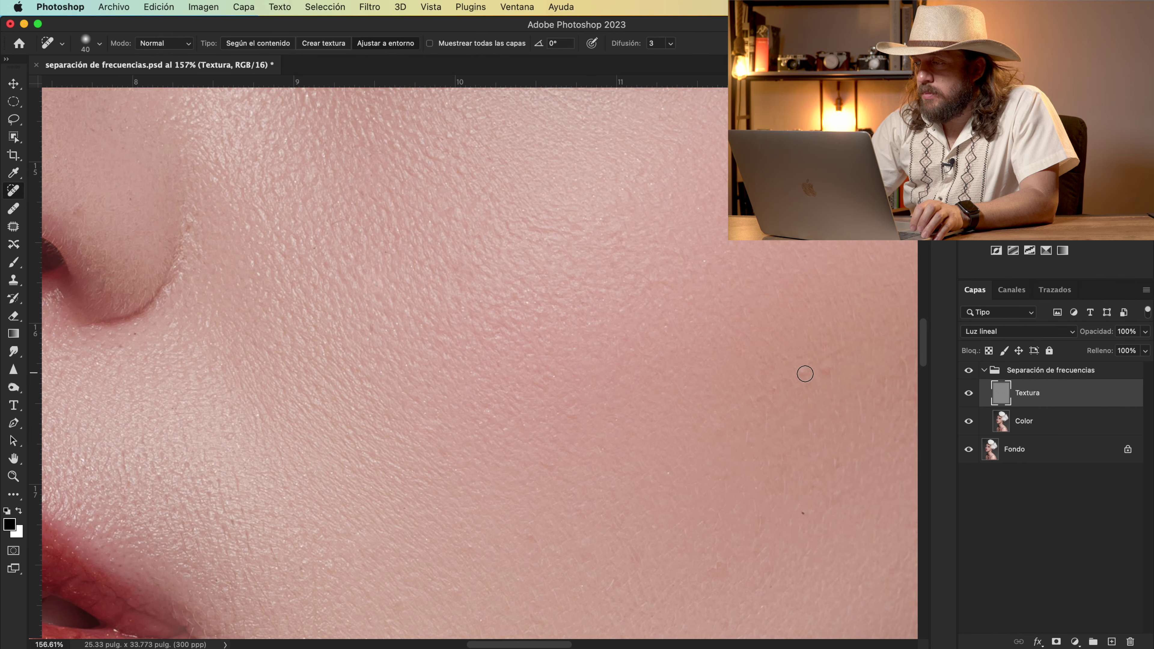
- Heal the small marks on the outer cheek, working up from the lower cheek toward the temple
left_click(826, 367)
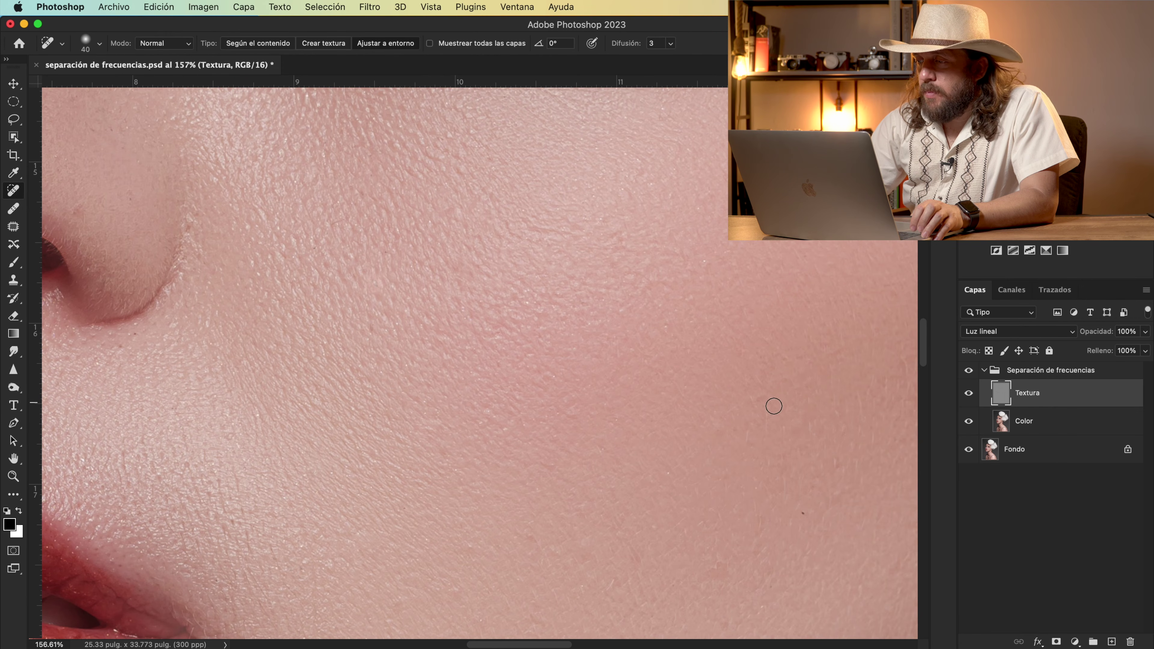
scroll(753, 400, "right", 1)
scroll(753, 400, "up", 1)
scroll(753, 400, "right", 5)
scroll(753, 400, "up", 4)
left_click(758, 308)
left_click(782, 328)
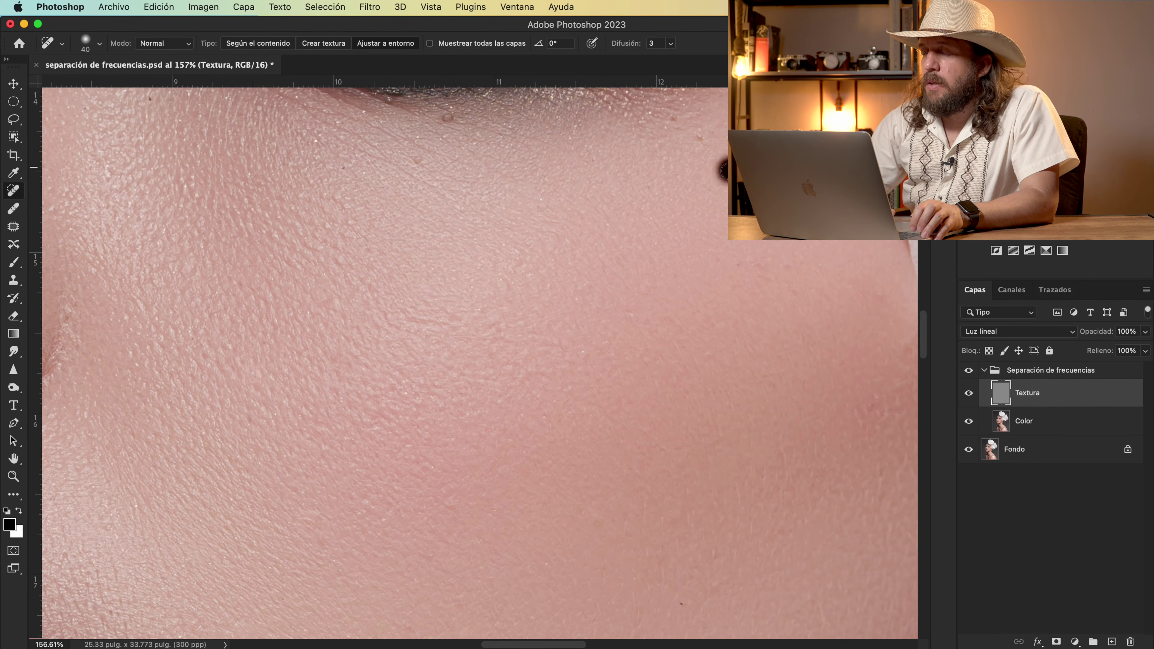
left_click(706, 136)
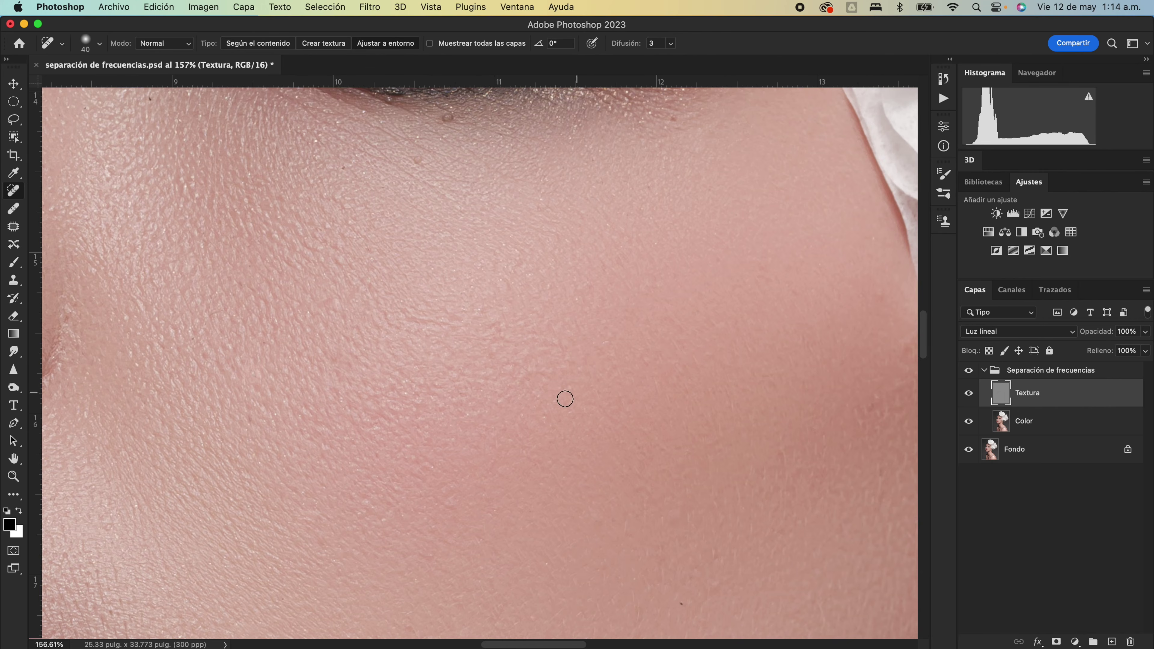
- Remove the small specks on the bridge and upper side of the nose
scroll(588, 447, "up", 5)
scroll(587, 447, "left", 2)
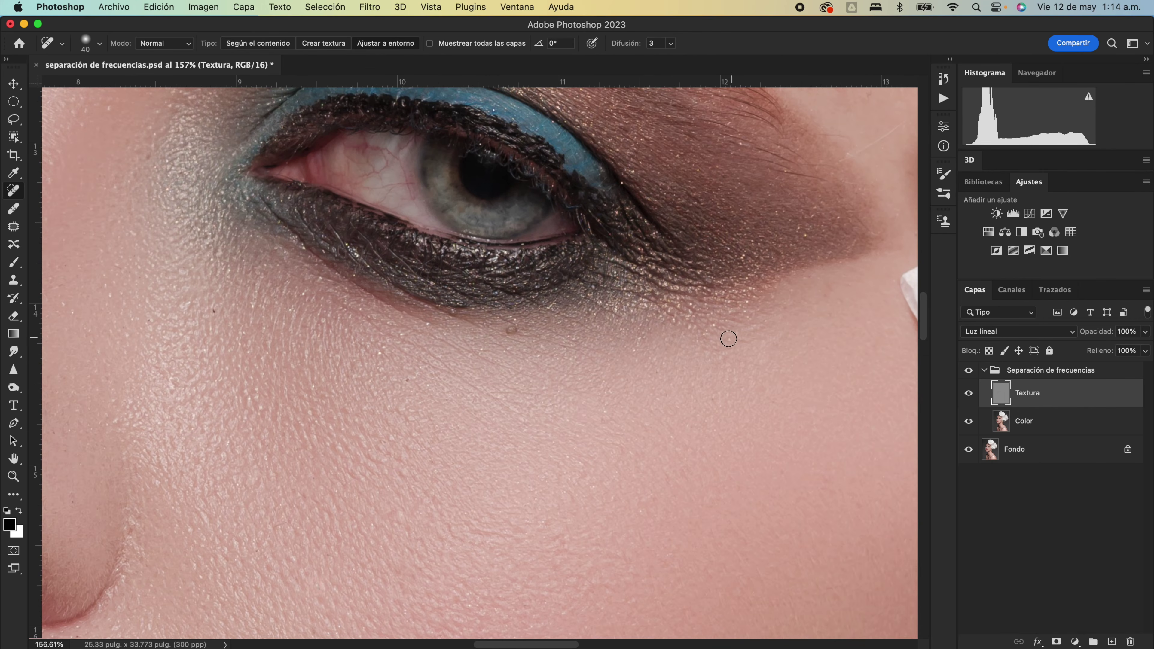
scroll(737, 339, "left", 5)
scroll(737, 339, "up", 2)
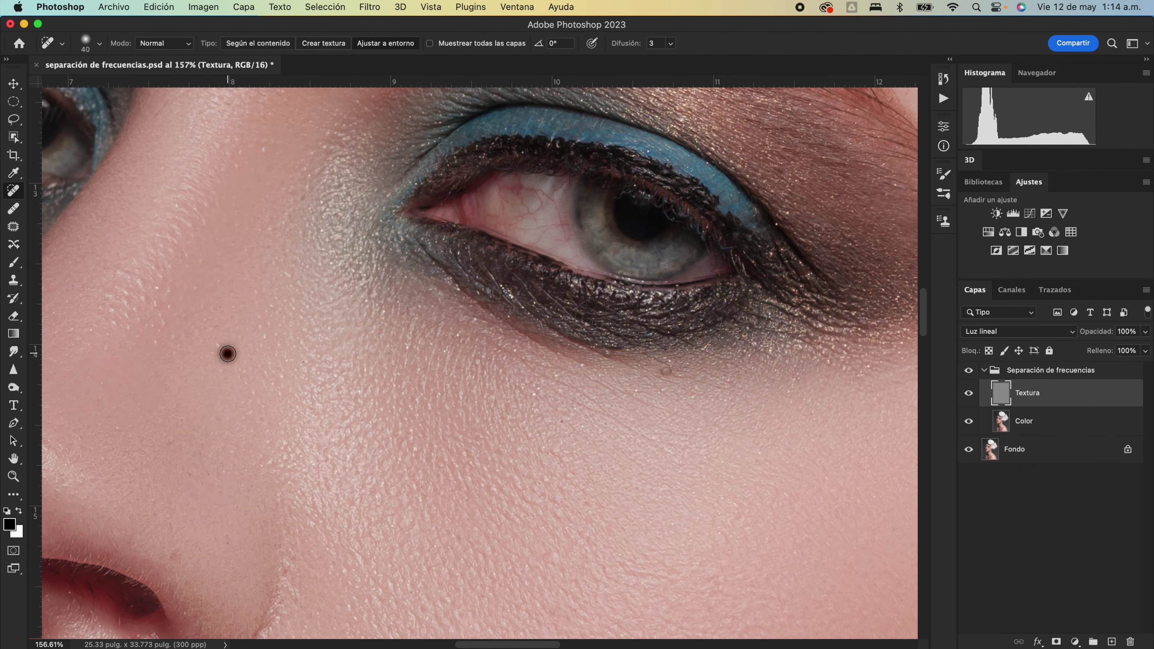
scroll(266, 265, "up", 1)
scroll(265, 266, "left", 2)
left_click(198, 339)
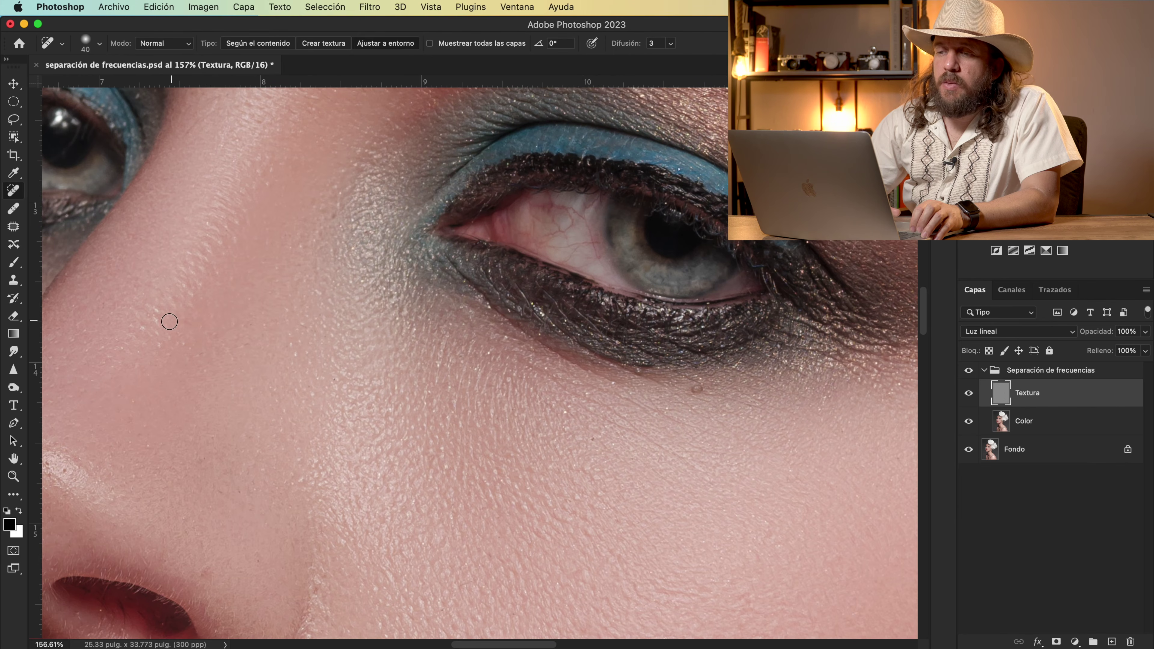
left_click(128, 346)
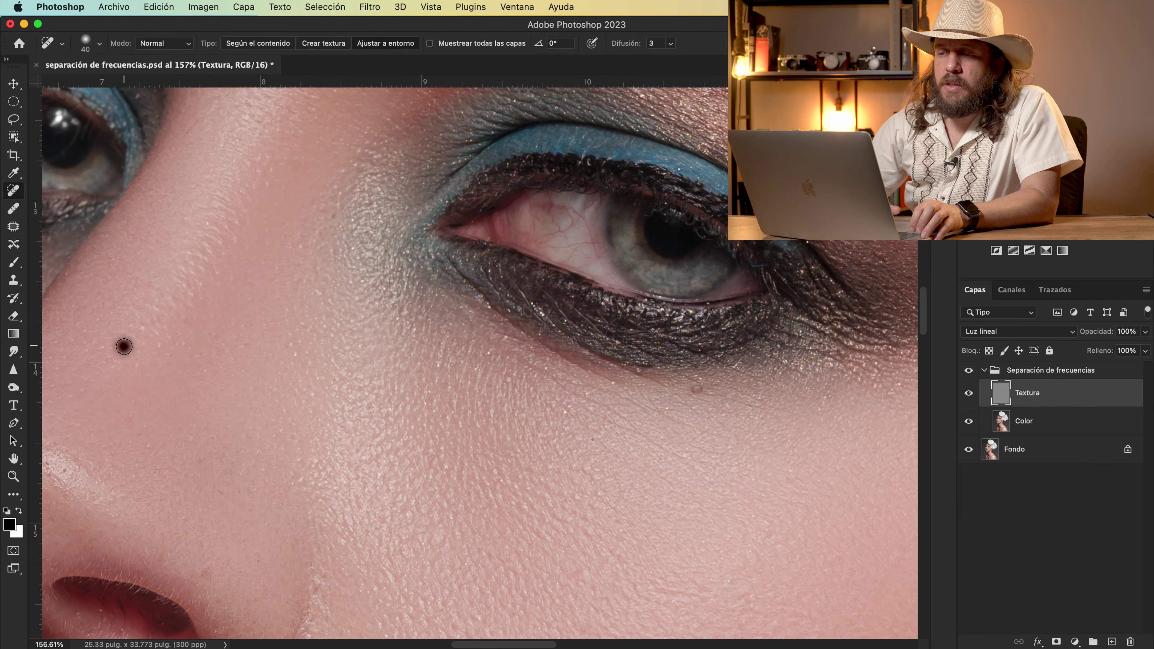
left_click(163, 343)
left_click(187, 343)
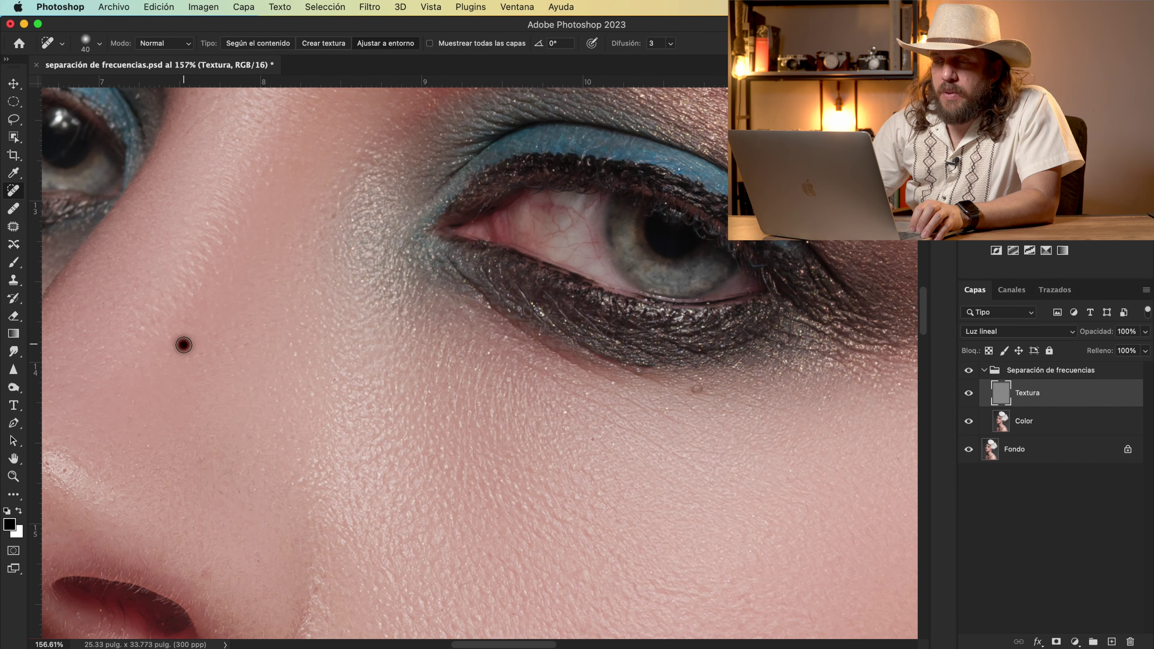
left_click(144, 329)
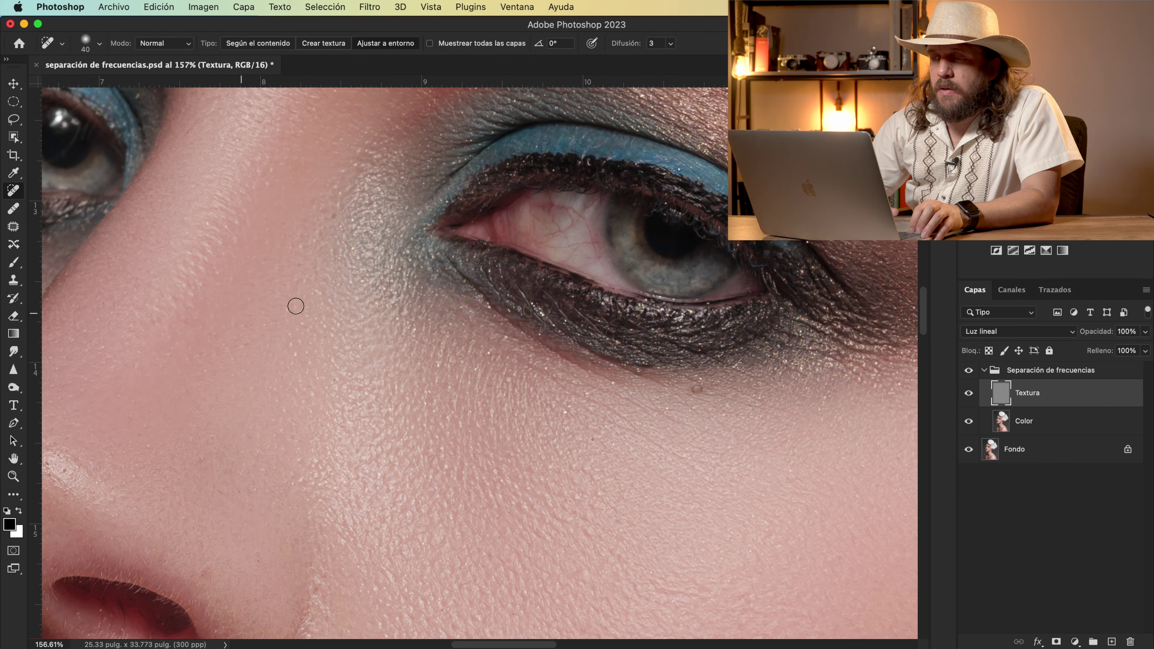
- Heal the small marks below the inner eye corner and along the side of the nose beside the cheek
left_click(437, 366)
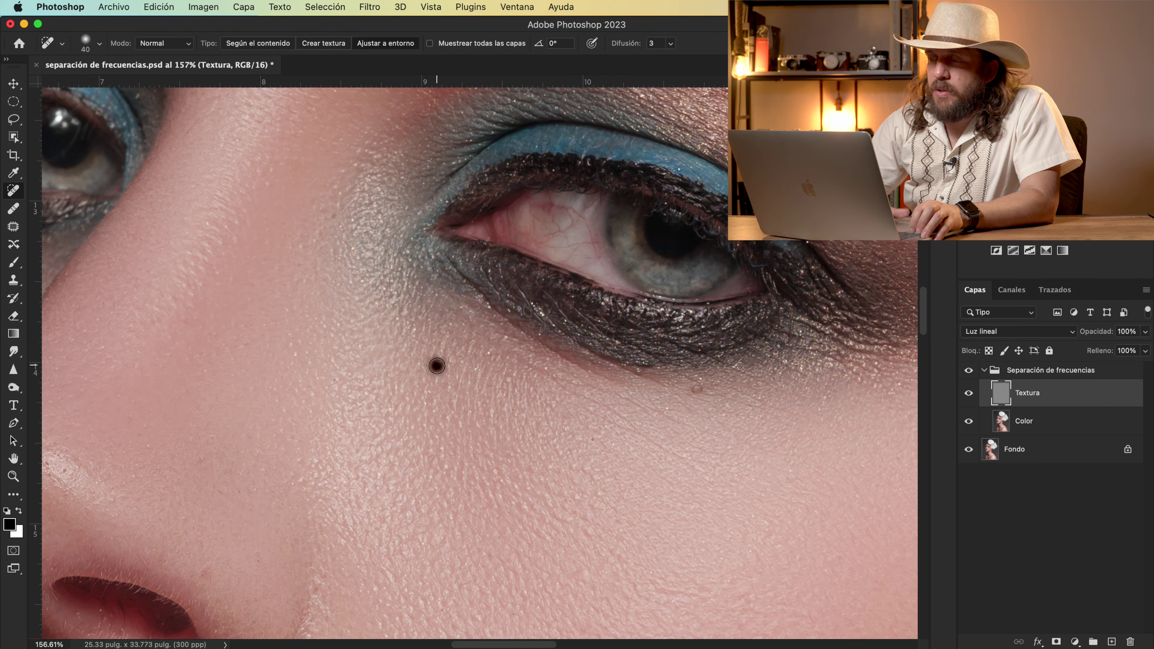
left_click(491, 353)
scroll(536, 419, "down", 5)
scroll(537, 418, "left", 4)
left_click(363, 403)
left_click(354, 395)
left_click(362, 381)
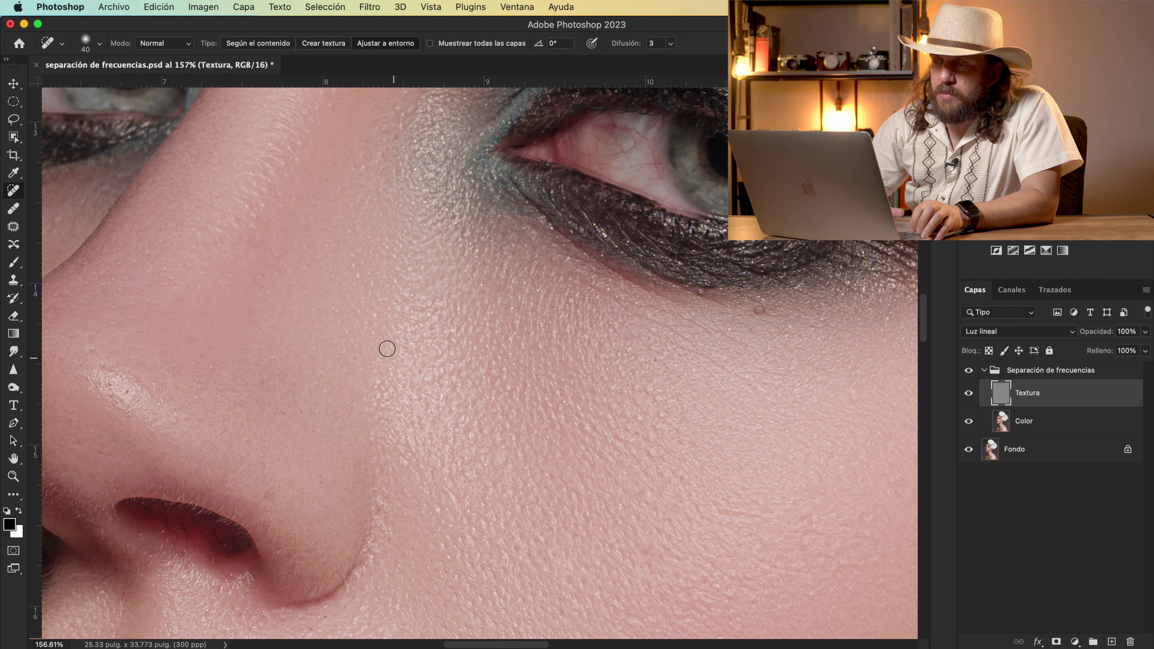
left_click(358, 265)
left_click(362, 264)
- Clean up the tiny specks on the side of the nose above the nostril, the nose tip and the lower bridge
scroll(396, 314, "down", 5)
scroll(396, 314, "left", 4)
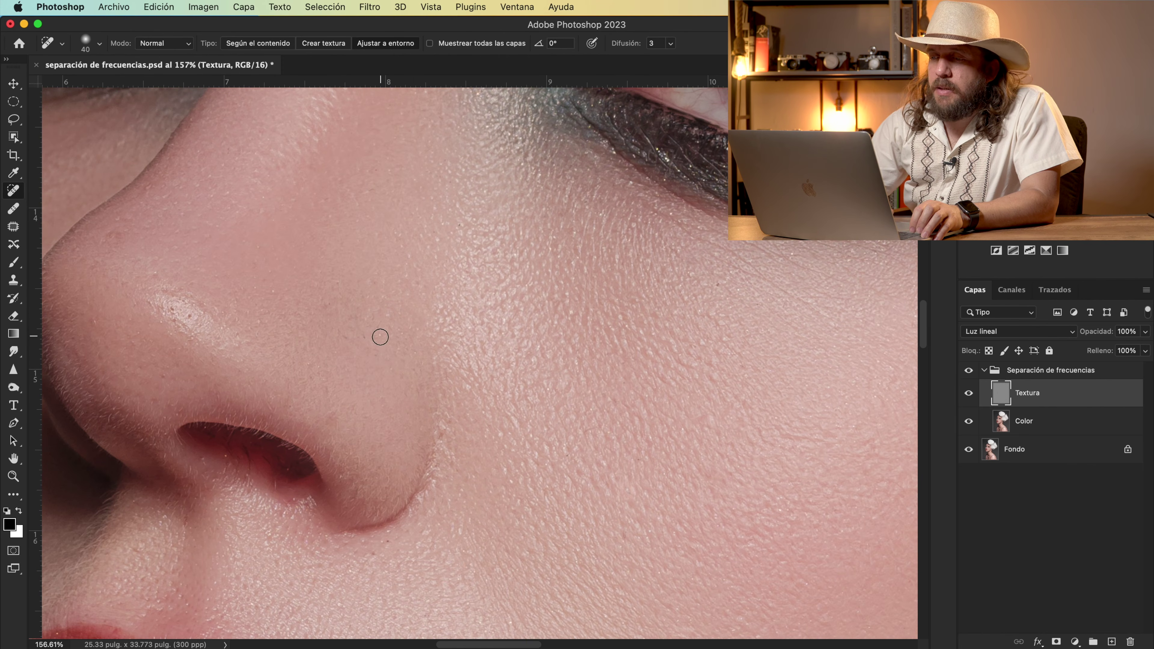
left_click(337, 336)
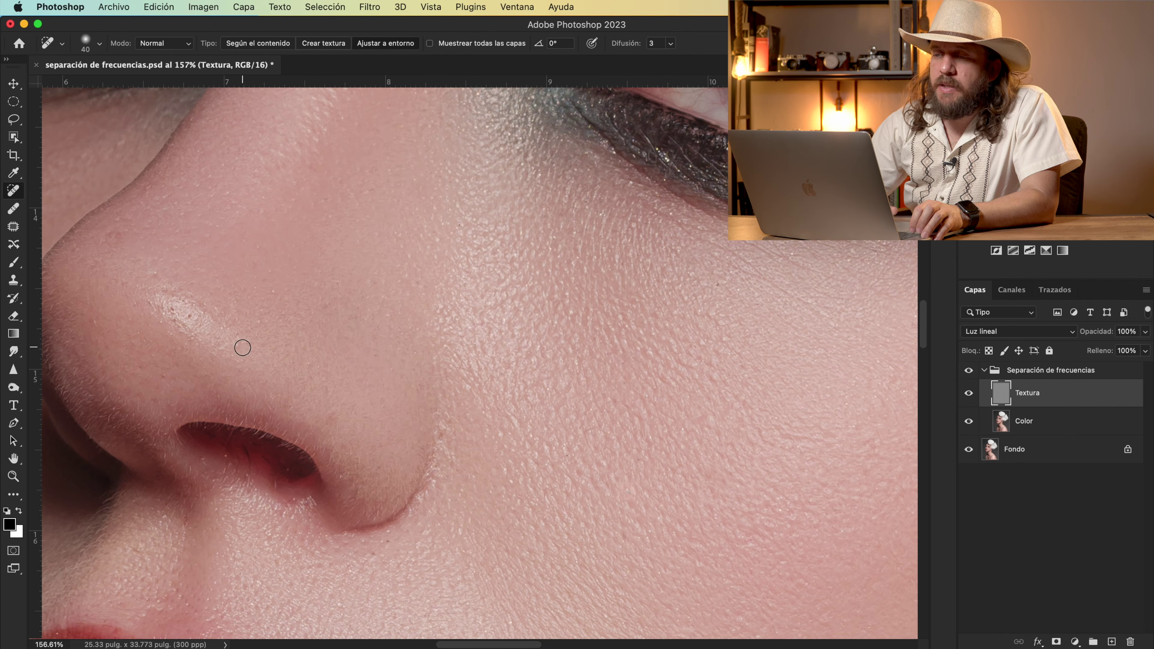
scroll(315, 354, "left", 4)
scroll(314, 354, "up", 1)
left_click(166, 332)
left_click(179, 248)
left_click(292, 177)
left_click(275, 189)
left_click(296, 205)
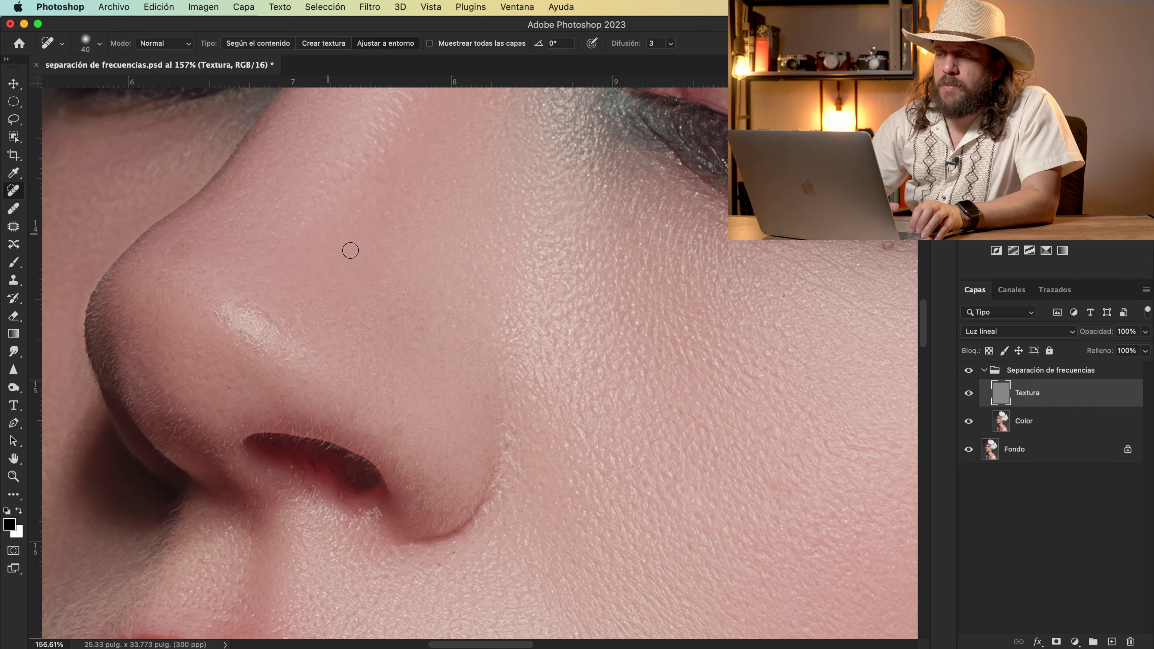
- Heal the remaining marks from the crease beside the nose down to the cheek beside the mouth corner
left_click(504, 249)
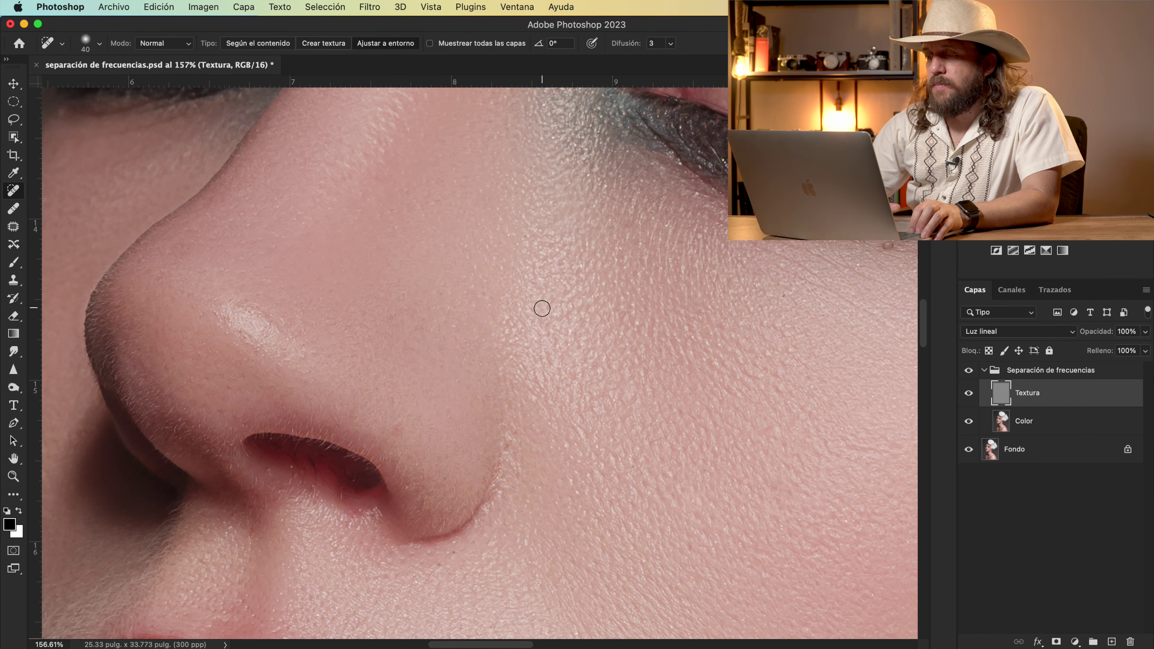
scroll(542, 309, "down", 5)
left_click(456, 320)
scroll(477, 363, "down", 5)
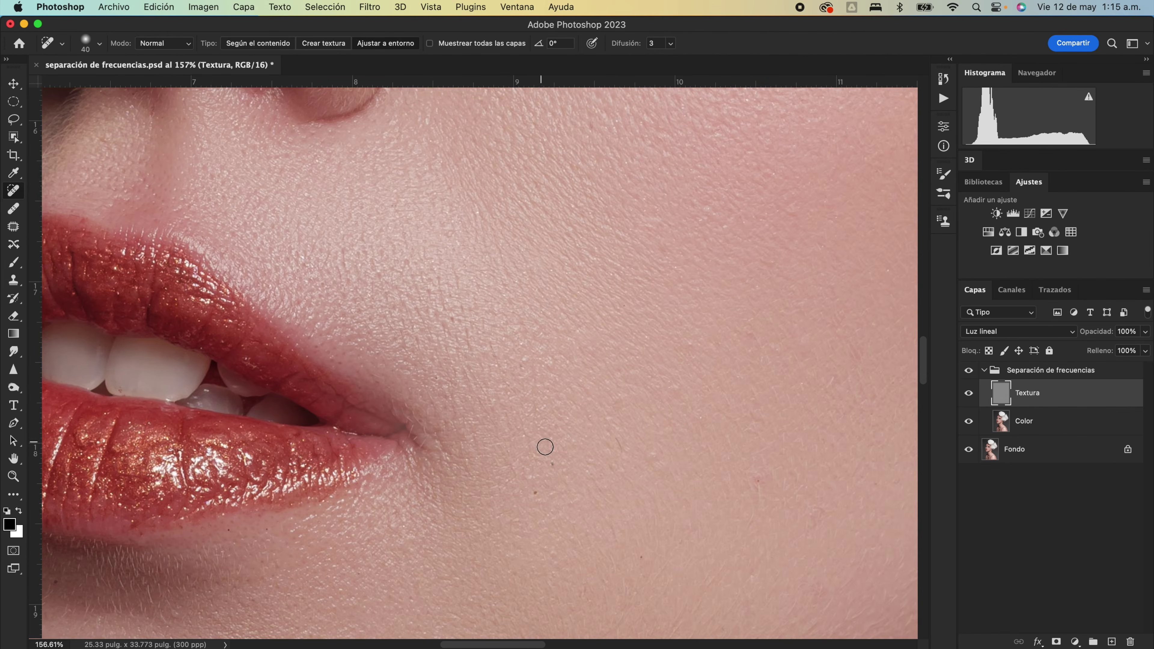
left_click(755, 497)
- Heal the small spots across the chin below the lower lip, out to its shadowed edge
scroll(730, 571, "down", 5)
scroll(729, 570, "left", 5)
left_click(454, 371)
left_click(462, 535)
left_click(544, 569)
left_click(779, 450)
left_click(621, 419)
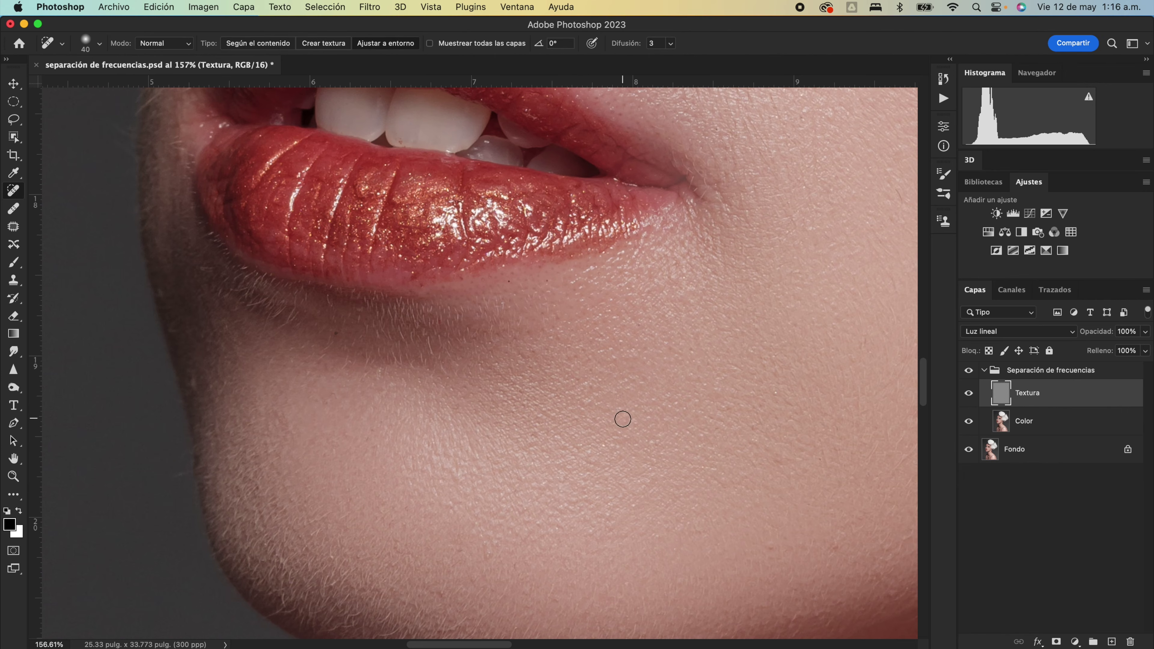
left_click(224, 381)
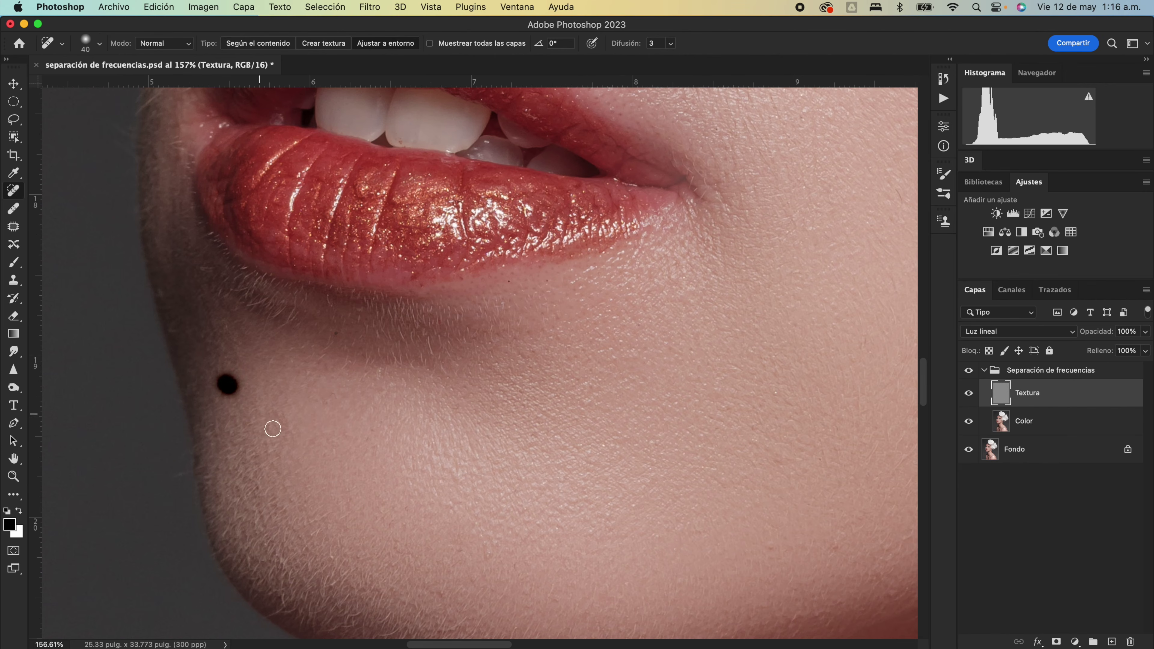
- Remove the small marks between the chin and the jawline
scroll(281, 441, "down", 3)
scroll(281, 441, "right", 5)
left_click(436, 400)
left_click(447, 319)
left_click(324, 386)
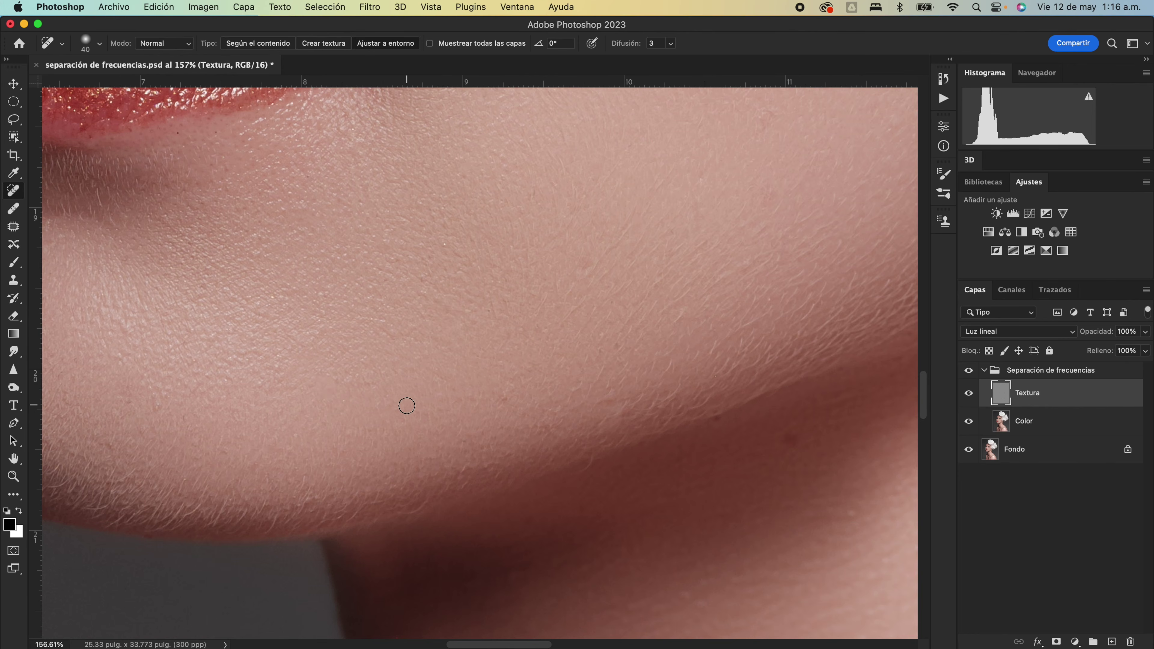
- Heal the small spots on the middle and outer part of the cheek, level with the mouth corner
scroll(390, 405, "up", 5)
scroll(555, 389, "right", 3)
scroll(545, 475, "up", 5)
scroll(546, 475, "right", 3)
left_click(710, 419)
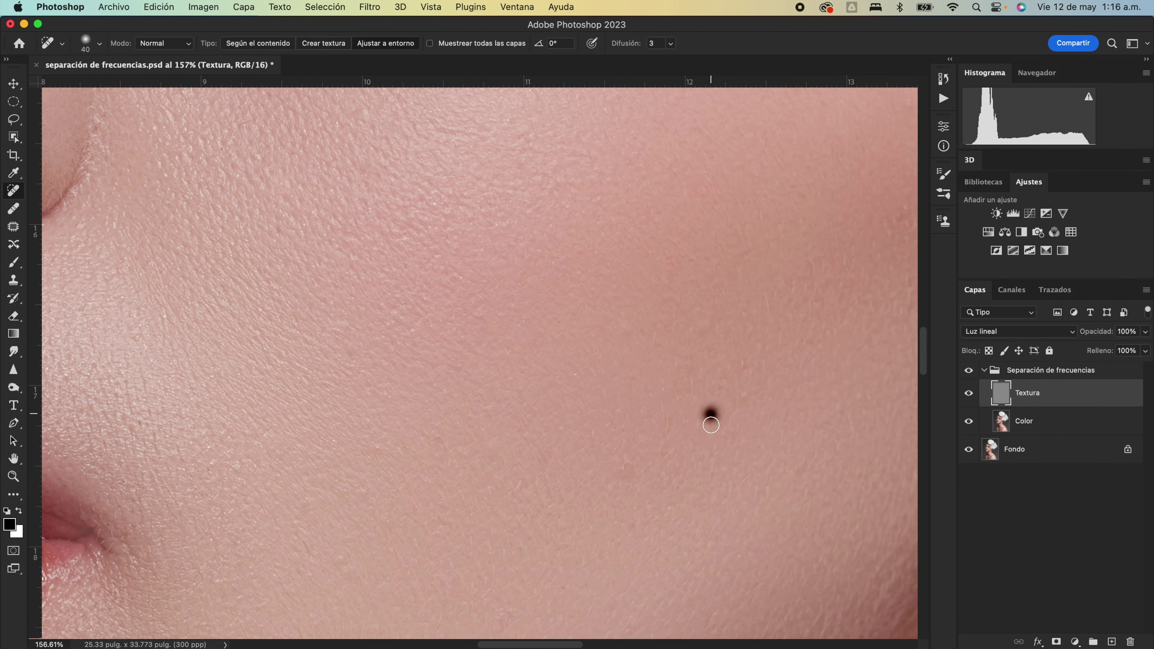
left_click(574, 379)
left_click(576, 377)
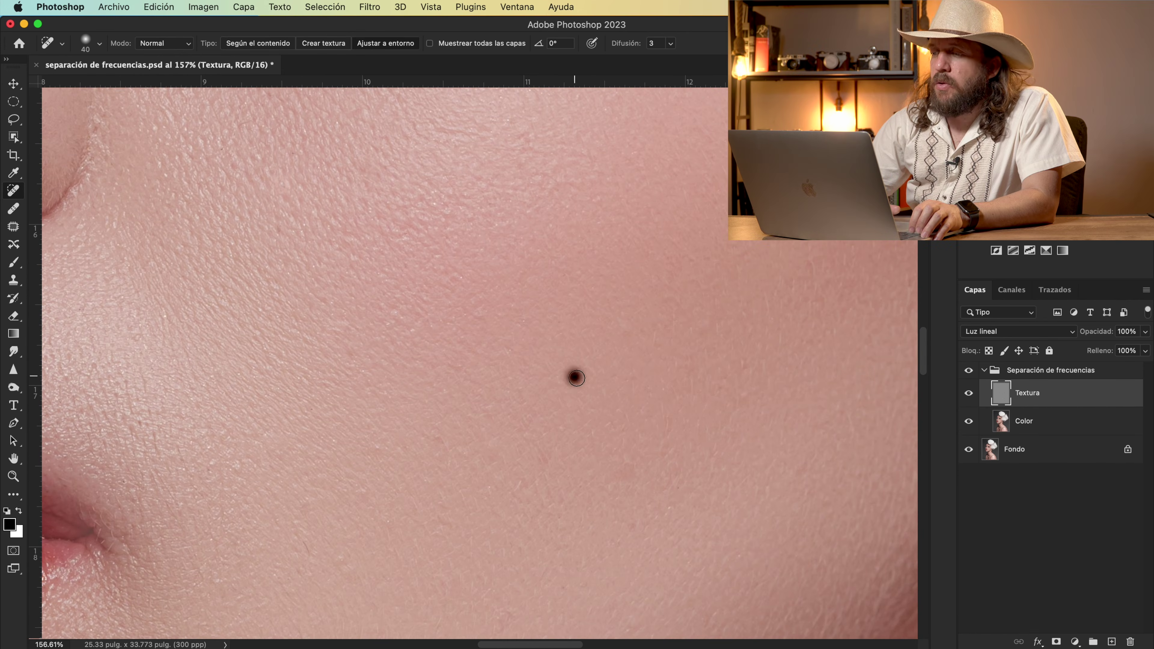
- Heal two small marks on the upper cheek
scroll(611, 421, "up", 5)
scroll(611, 421, "right", 1)
left_click(490, 375)
left_click(359, 289)
- Remove the dark speck above the eyebrow and the nearby marks on the forehead
scroll(471, 367, "up", 10)
scroll(470, 368, "right", 2)
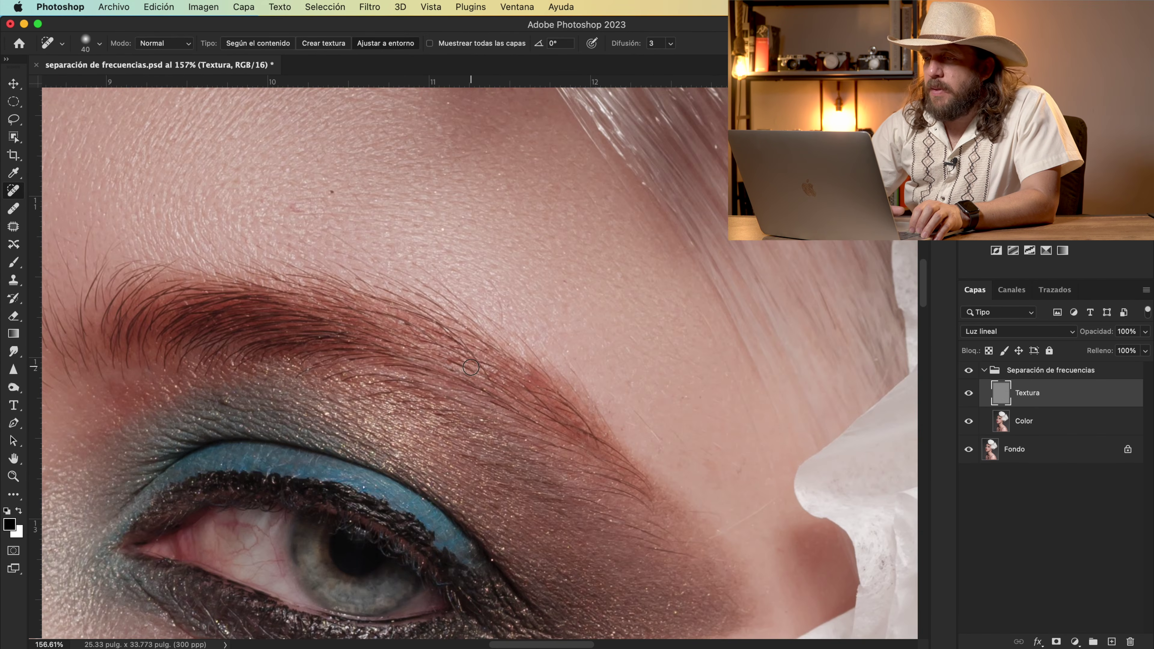
left_click(333, 190)
left_click(442, 230)
left_click(447, 104)
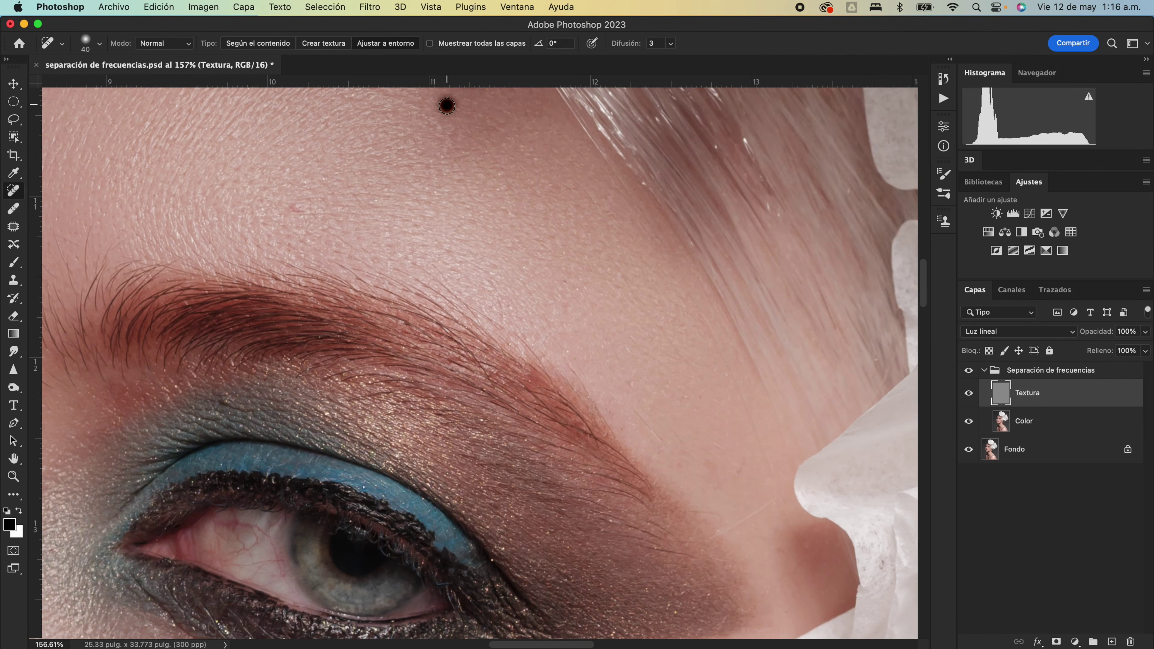
- Heal two marks higher on the forehead, toward the hairline
scroll(490, 184, "up", 5)
scroll(490, 184, "left", 4)
left_click(395, 318)
left_click(596, 301)
- Heal the small blemishes across the middle of the forehead
scroll(353, 421, "up", 2)
scroll(354, 420, "left", 5)
left_click(322, 431)
scroll(370, 430, "up", 1)
scroll(370, 431, "left", 4)
left_click(350, 332)
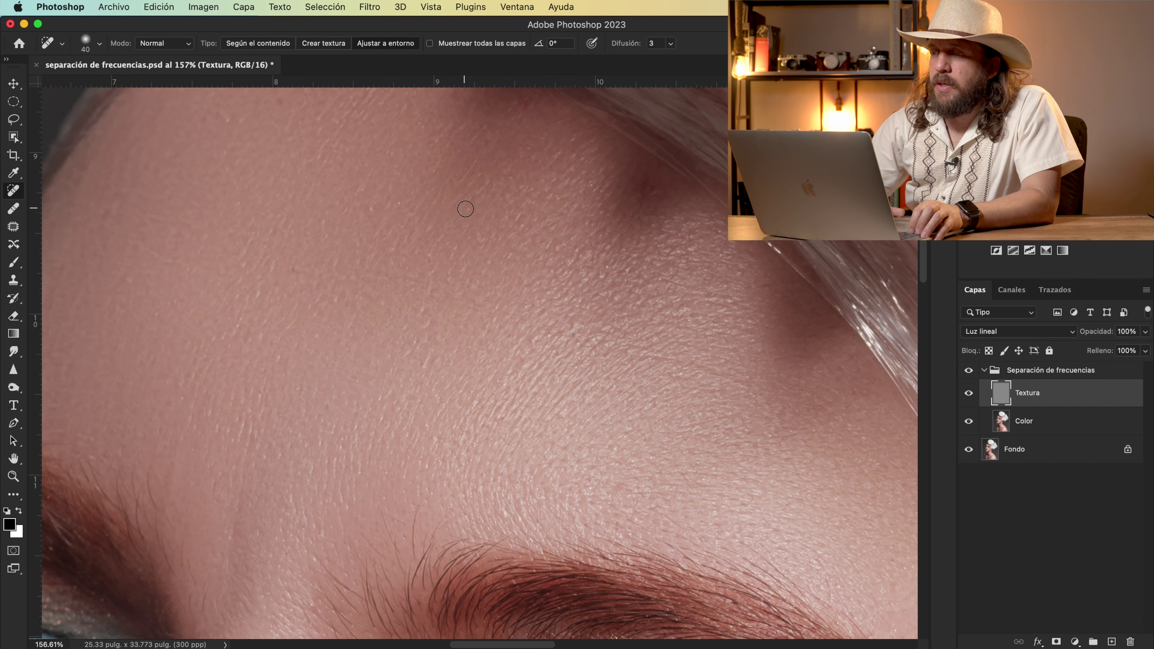
left_click(372, 208)
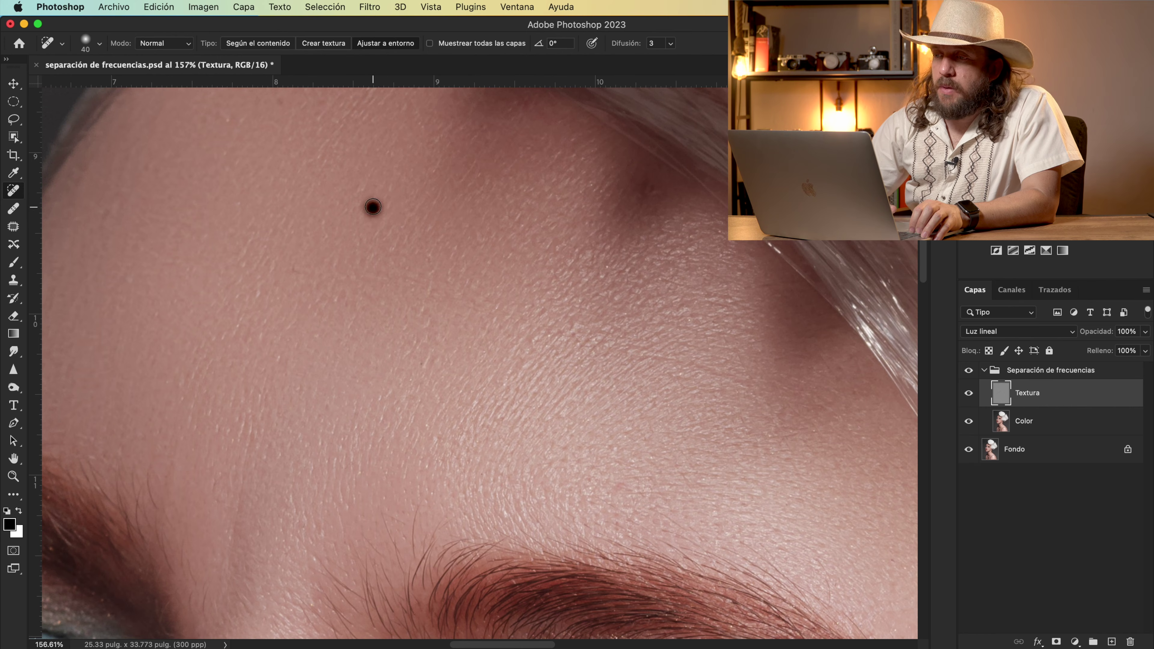
- Clean up the small marks on the upper nose bridge between the eyes and beside the inner eye corner
scroll(427, 208, "left", 5)
scroll(416, 207, "up", 2)
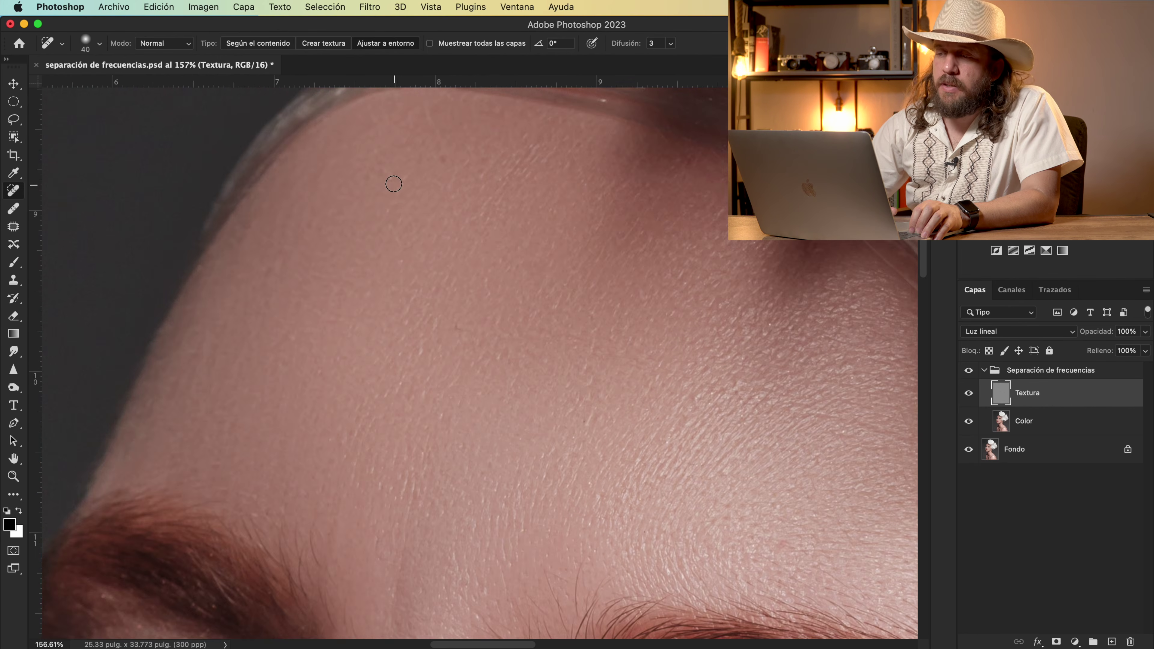
scroll(454, 227, "down", 5)
scroll(490, 250, "left", 1)
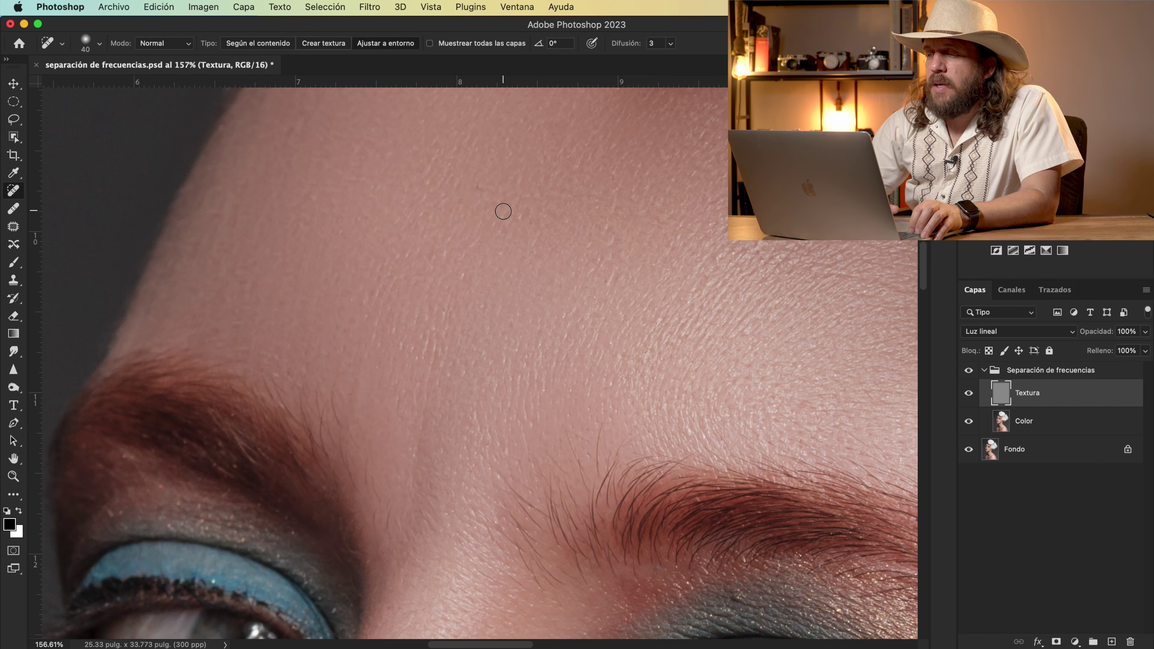
scroll(503, 212, "down", 2)
scroll(503, 211, "right", 1)
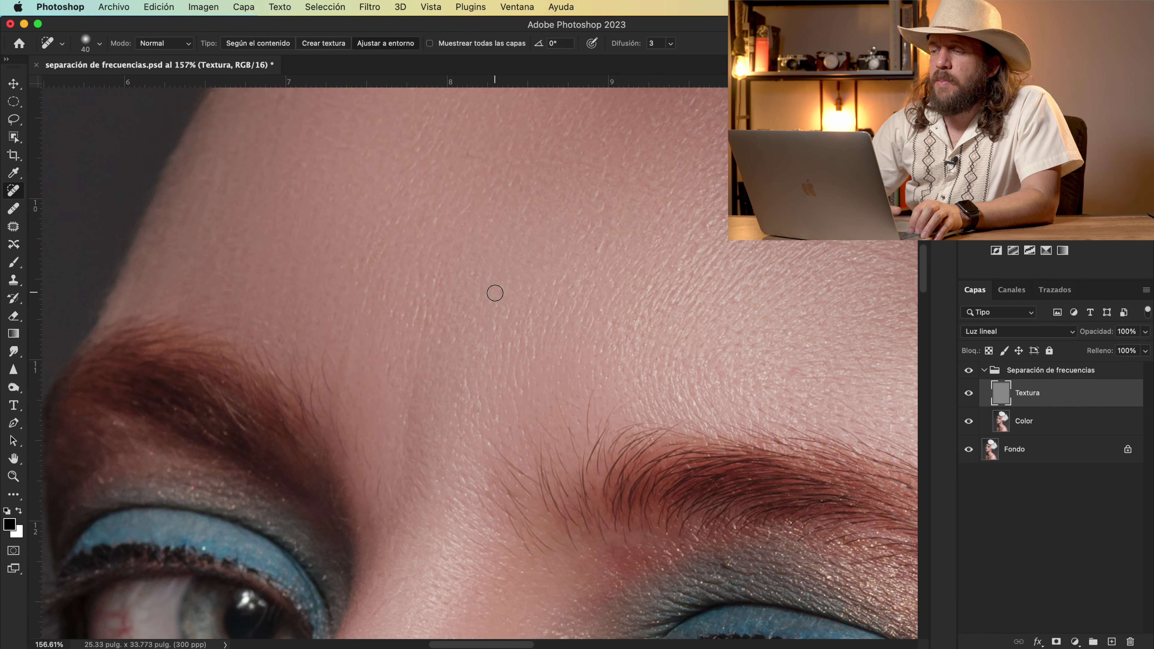
scroll(495, 293, "down", 12)
scroll(495, 293, "right", 3)
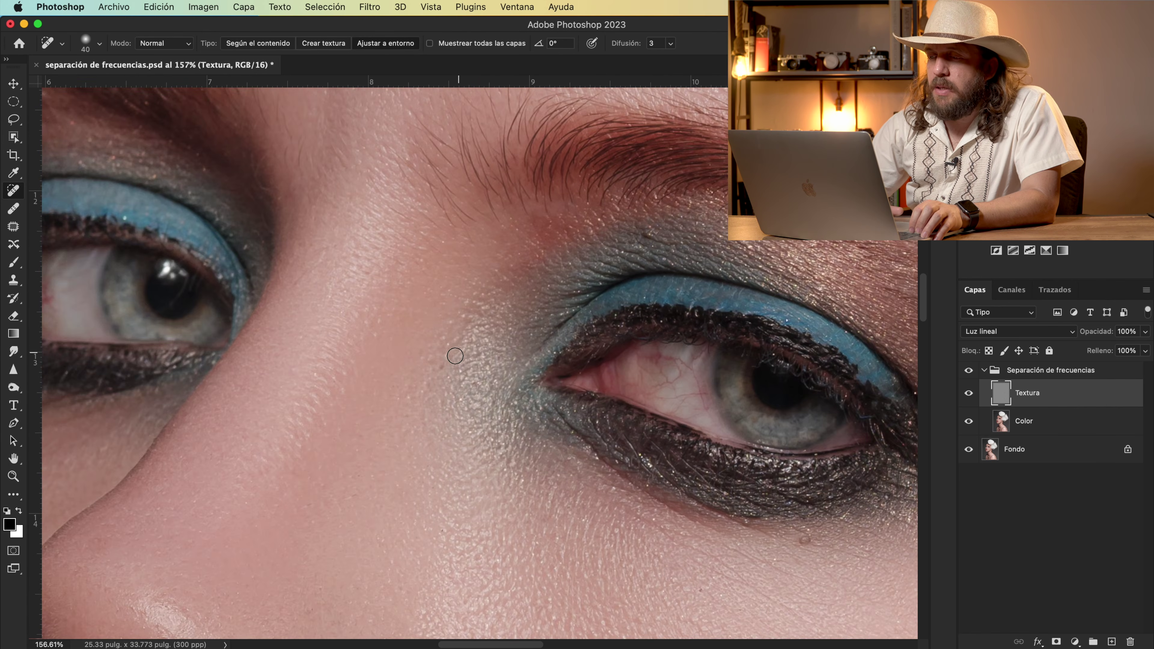
left_click(448, 351)
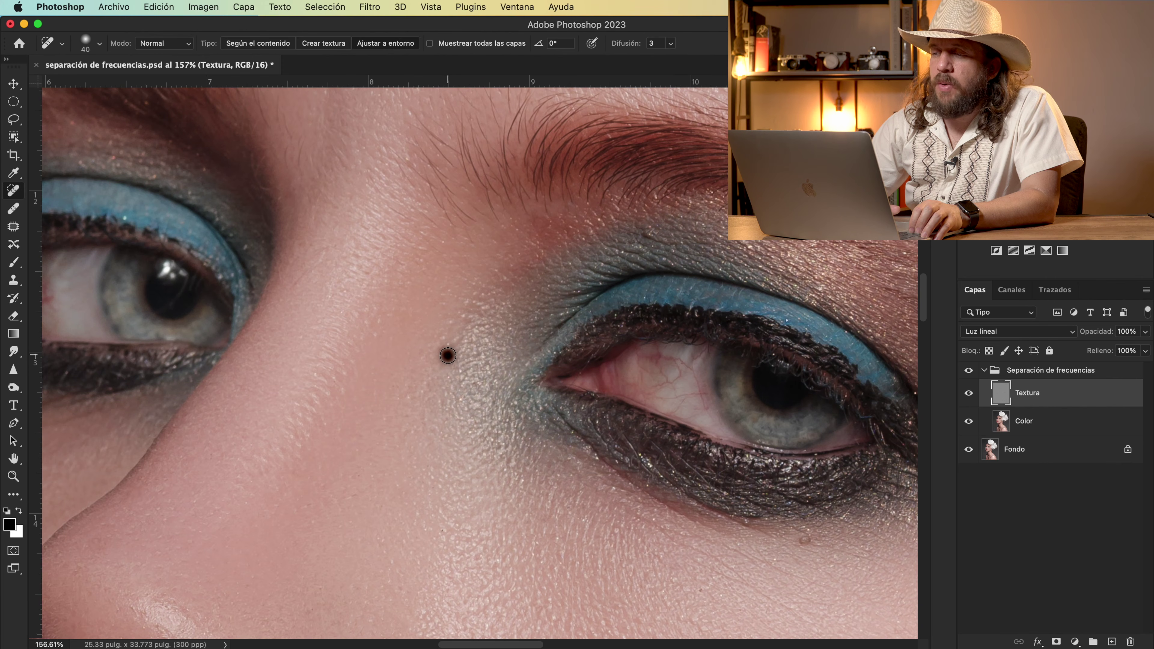
left_click(445, 338)
left_click(373, 337)
left_click(377, 324)
left_click(354, 315)
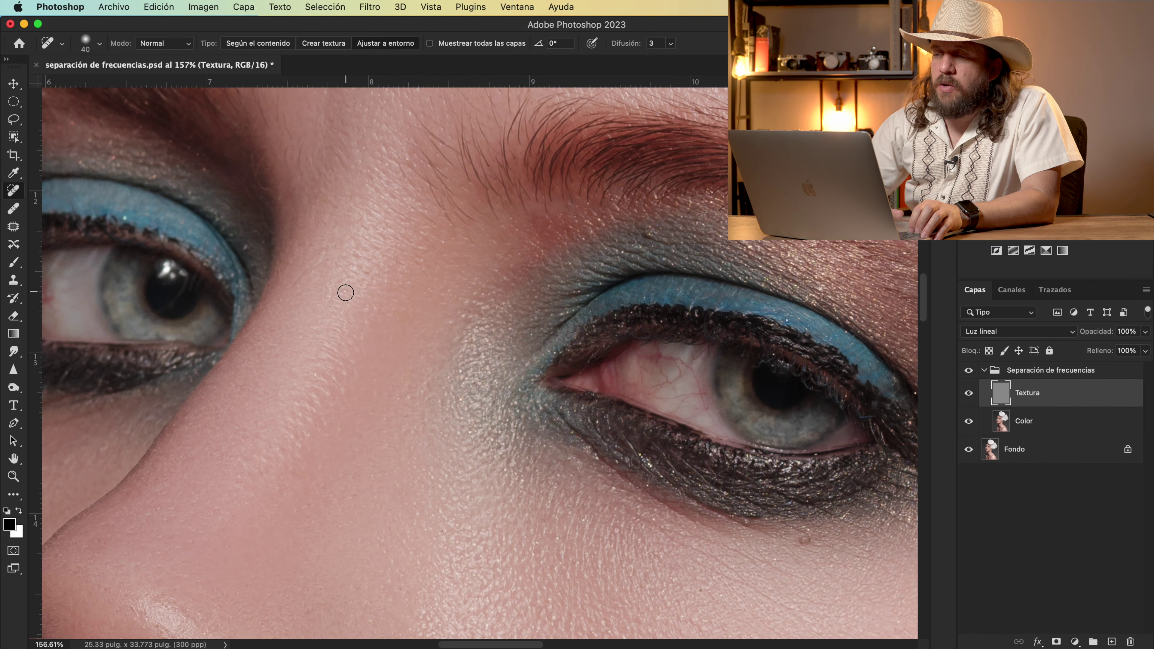
- Heal the small mark on the upper cheek below the lower eyelid makeup
scroll(408, 334, "right", 5)
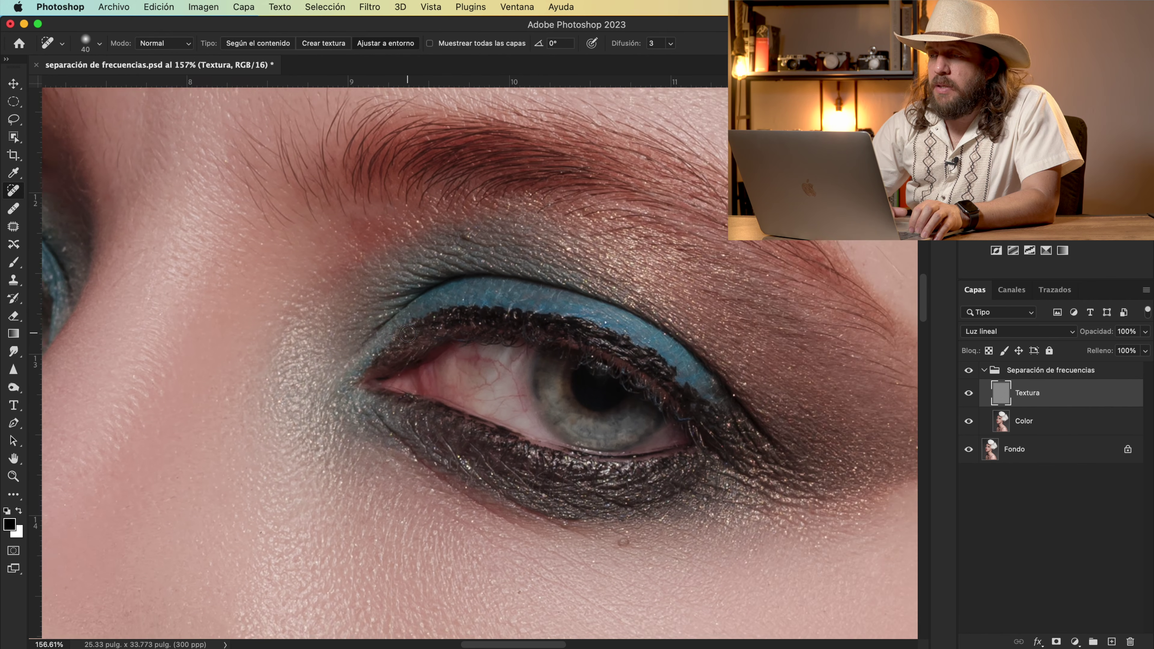
scroll(503, 327, "down", 5)
scroll(504, 328, "down", 3)
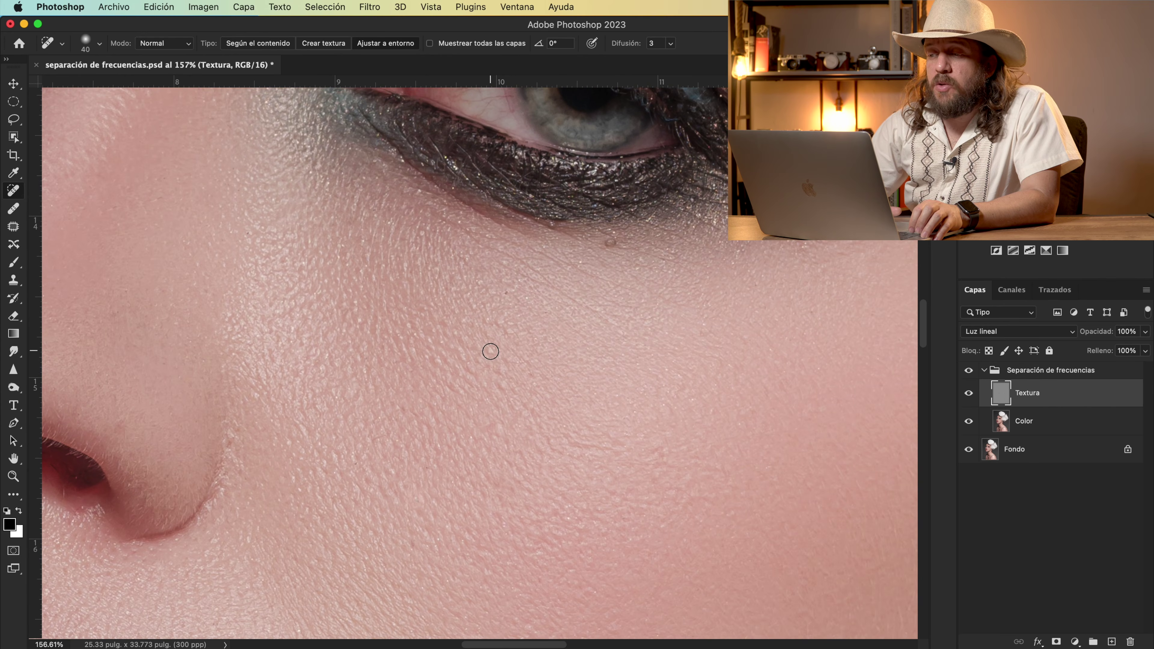
left_click(507, 322)
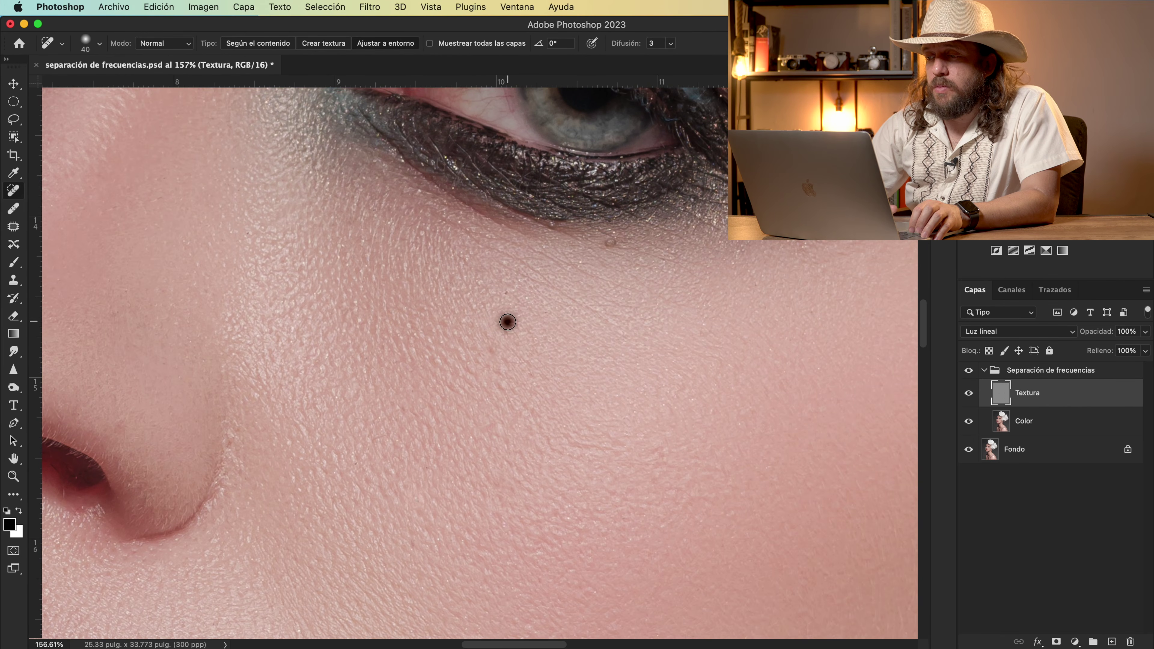
scroll(482, 288, "down", 15)
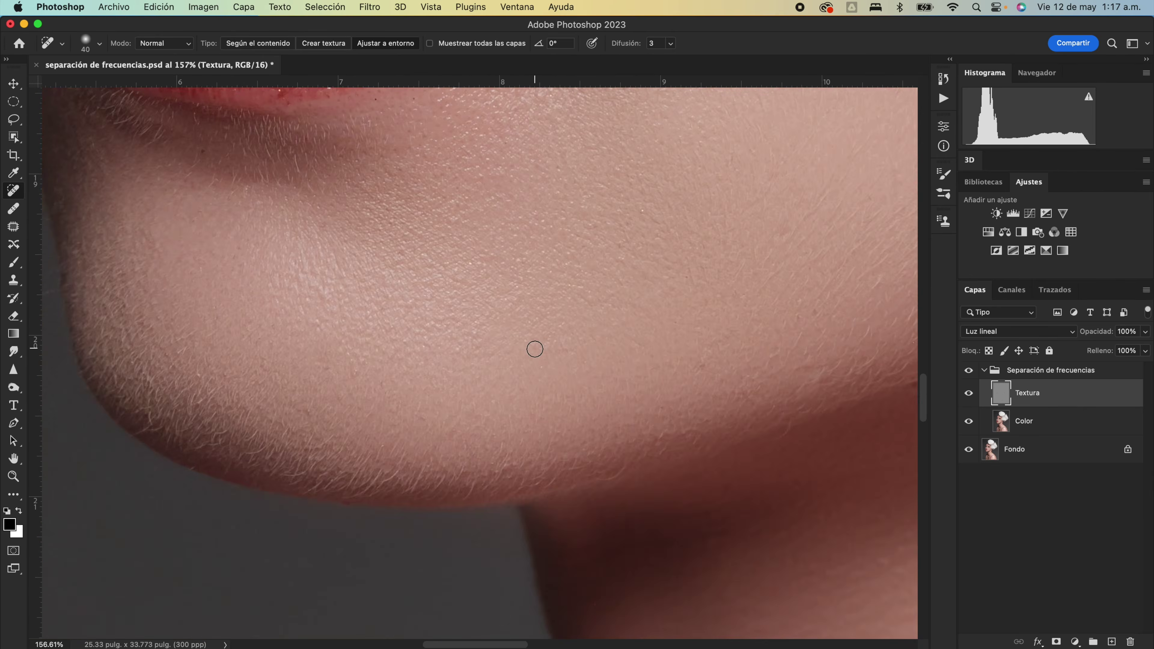
- Examine the skin texture along the chin, jaw, neck and shoulder up close, and the retouched face as a whole
scroll(534, 346, "up", 5)
scroll(382, 545, "up", 2)
scroll(526, 377, "right", 5)
scroll(585, 413, "down", 5)
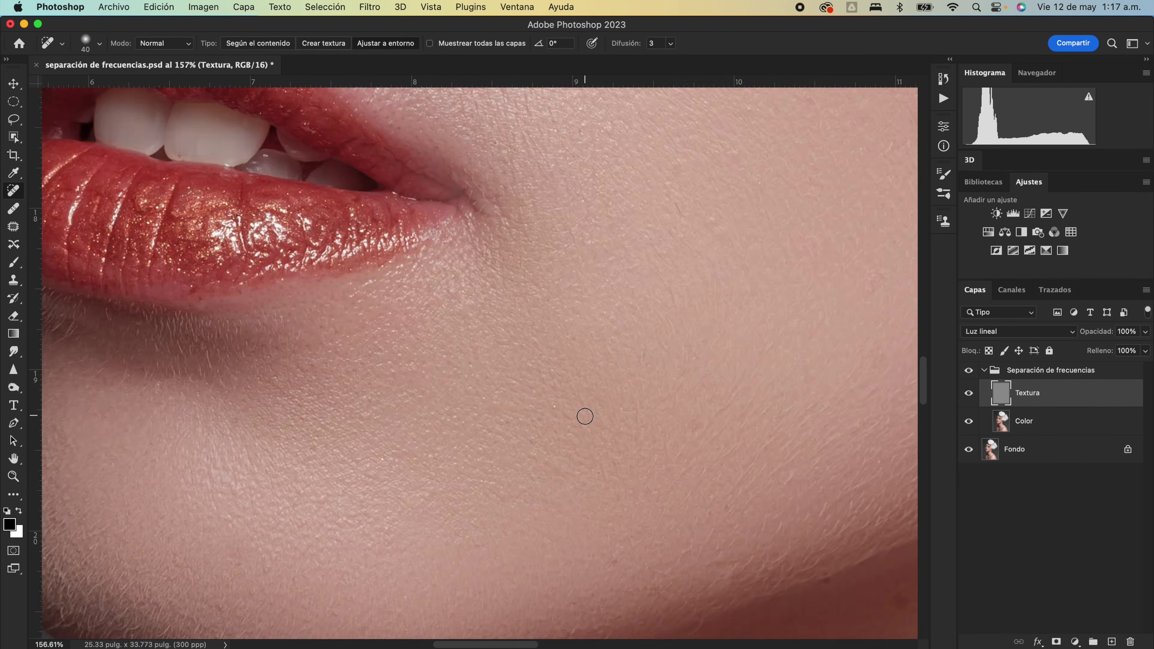
scroll(642, 472, "right", 5)
scroll(591, 387, "down", 3)
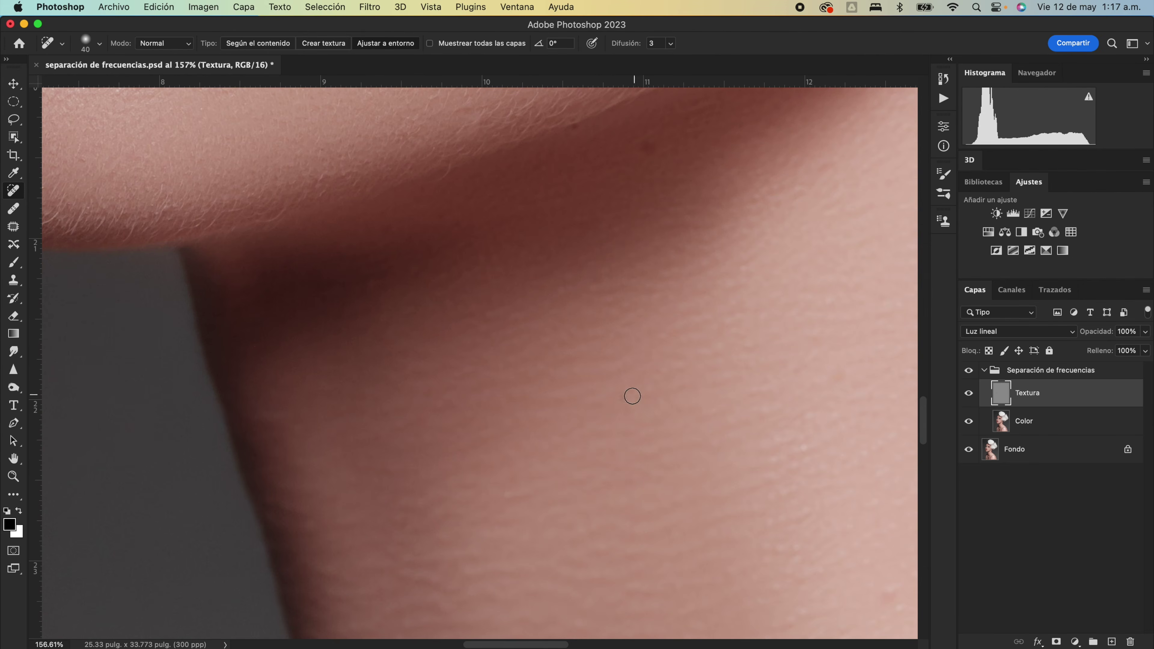
scroll(660, 382, "down", 10)
scroll(583, 381, "right", 5)
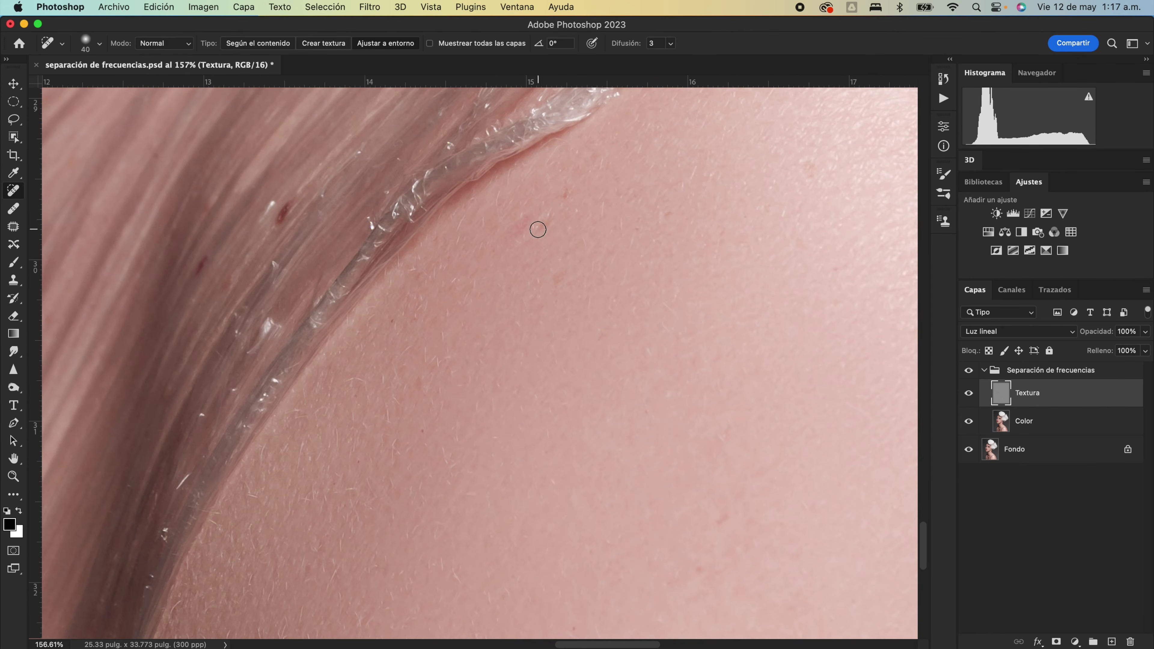
scroll(595, 402, "up", 10)
scroll(595, 403, "left", 5)
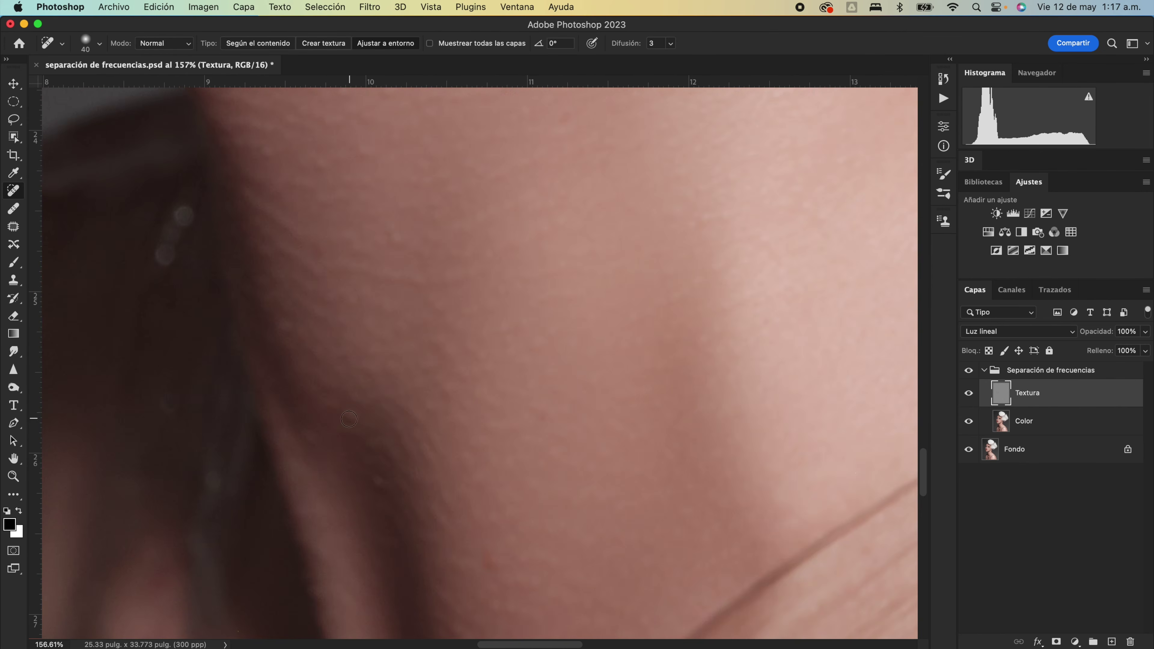
scroll(479, 502, "up", 6)
scroll(665, 400, "down", 5)
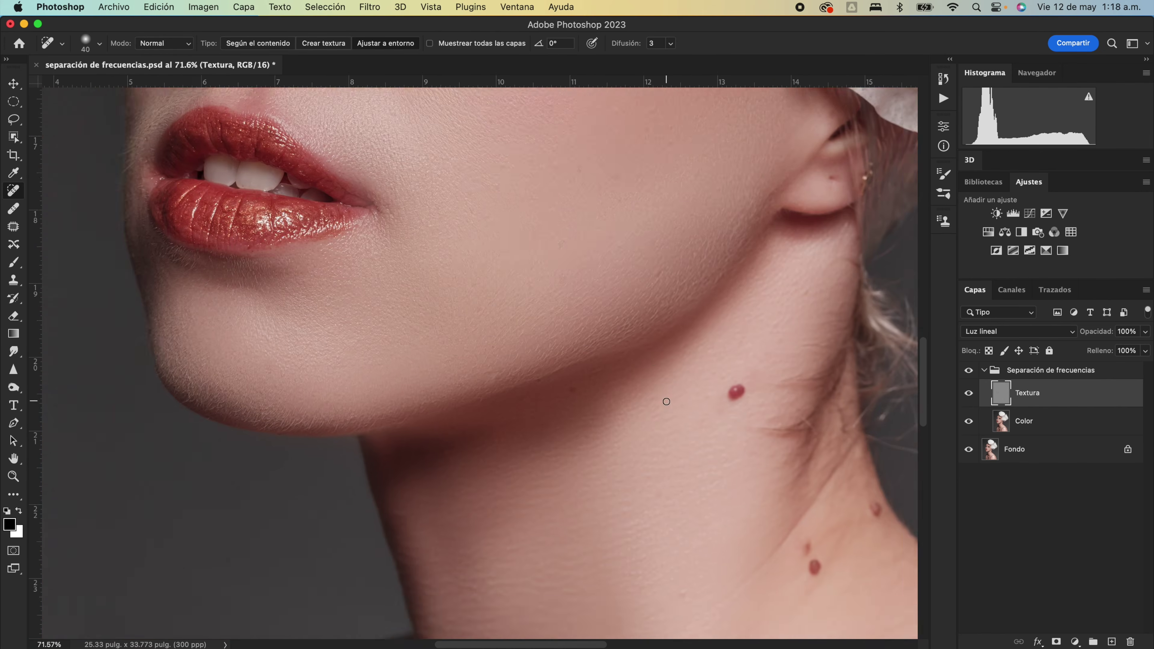
scroll(666, 402, "up", 8)
scroll(551, 379, "up", 2)
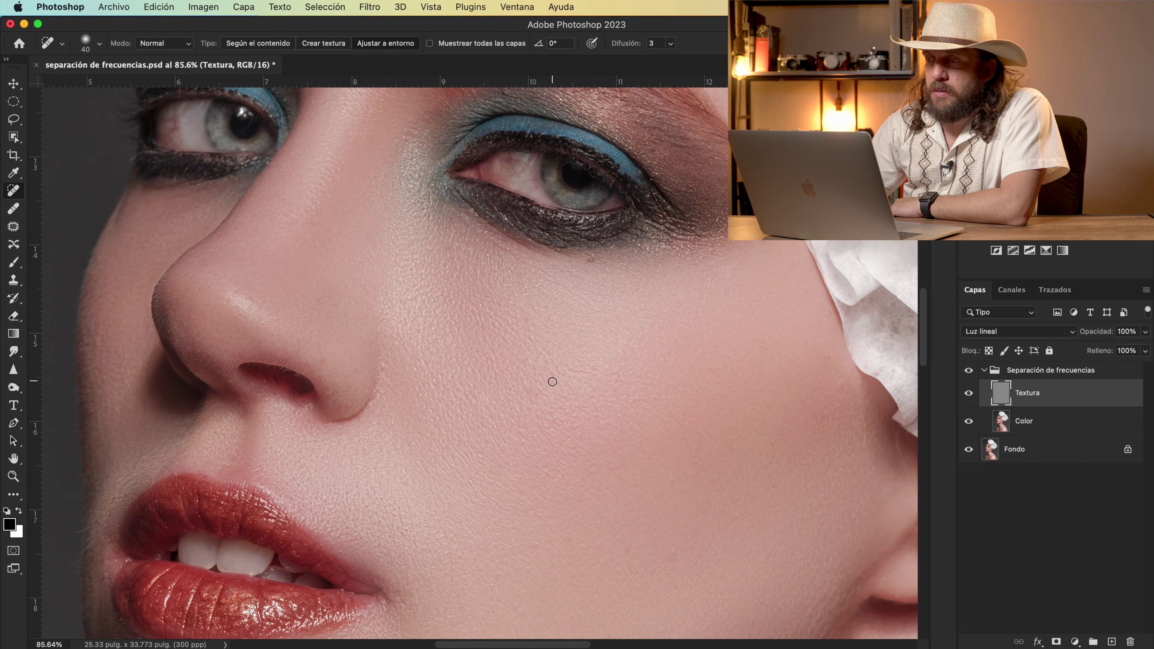
scroll(552, 381, "down", 5)
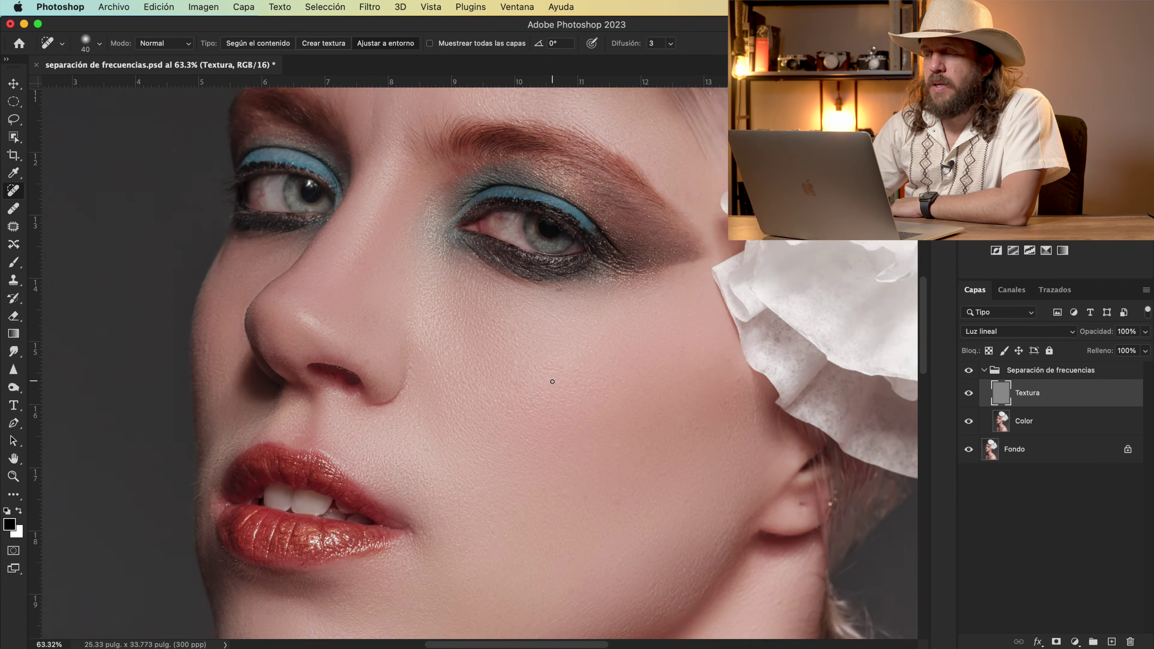
scroll(552, 381, "down", 1)
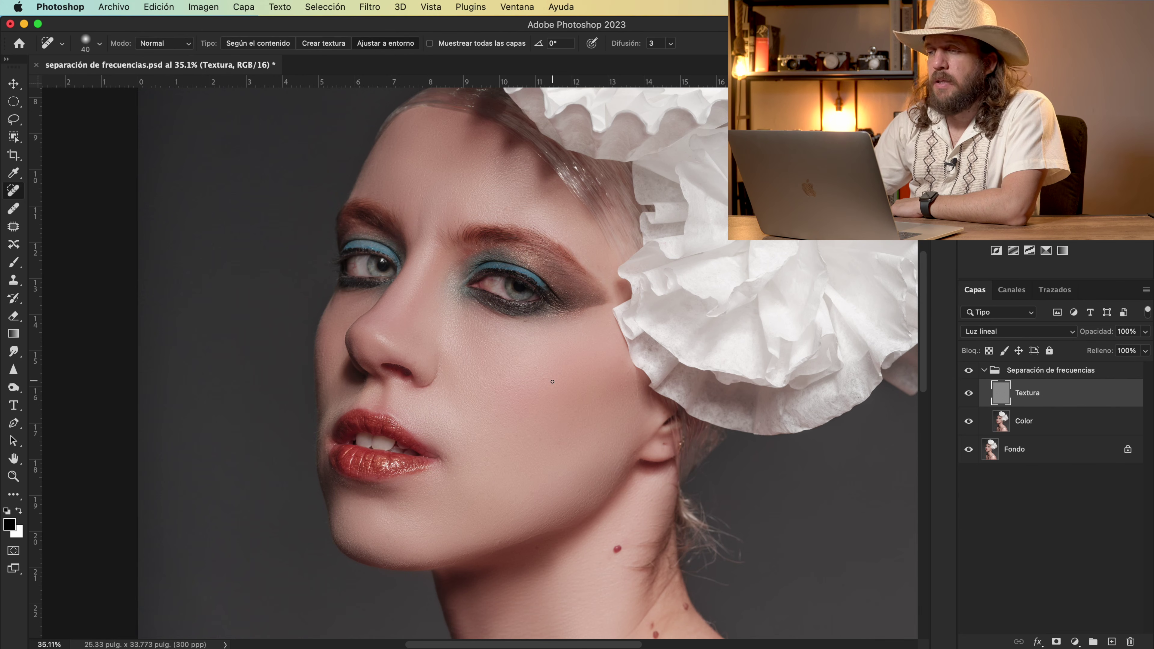
- Heal the small marks on the upper cheek, beside the nose and on the nose bridge near the inner eye corner
scroll(552, 381, "up", 5)
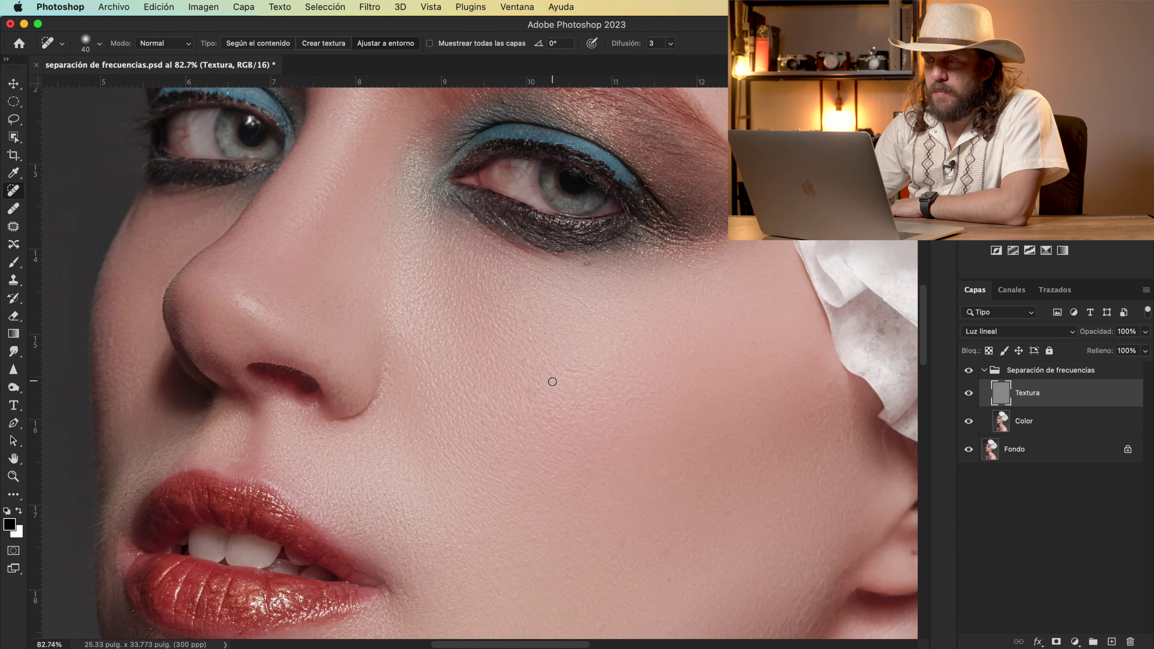
scroll(542, 350, "up", 3)
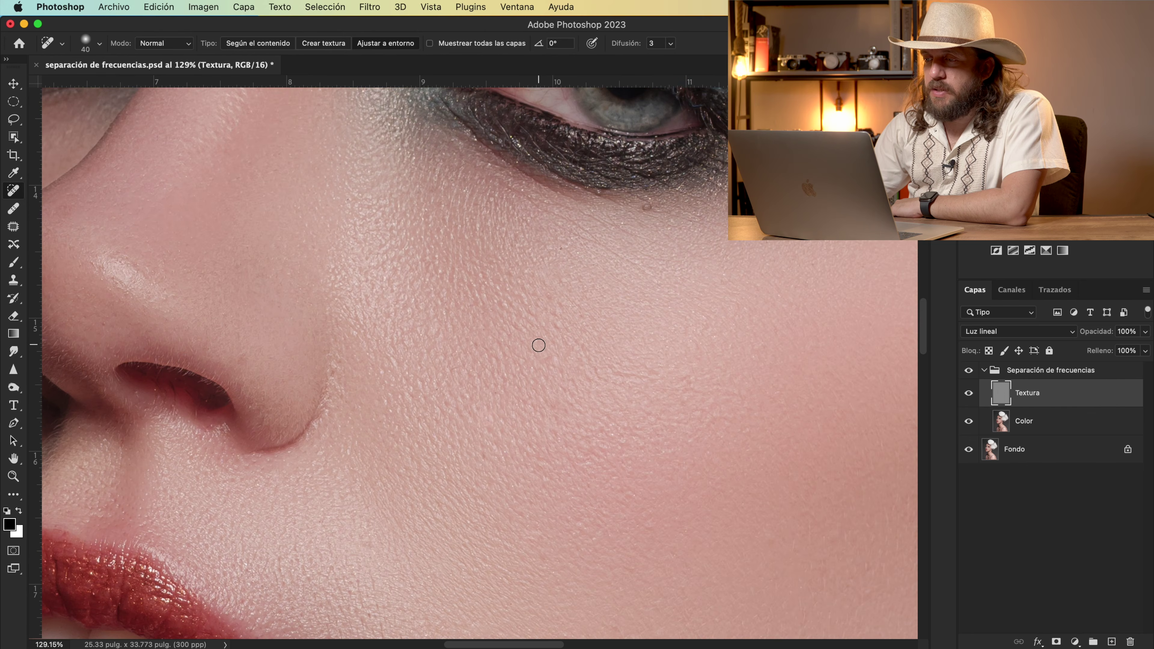
left_click(524, 270)
left_click(355, 332)
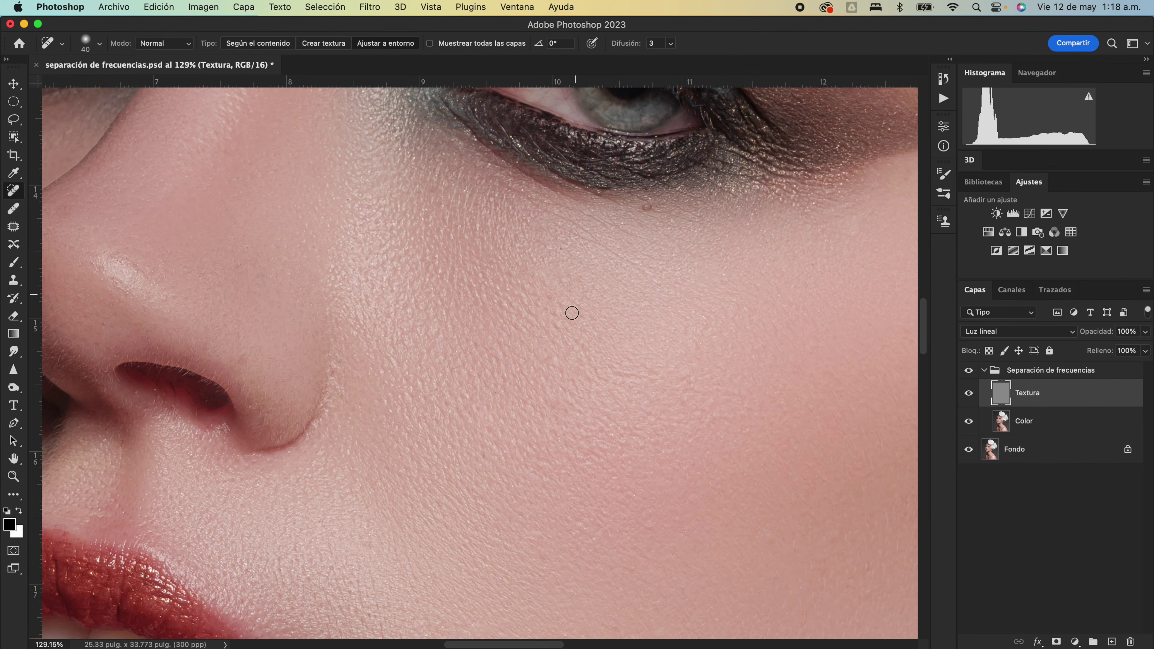
scroll(355, 332, "up", 5)
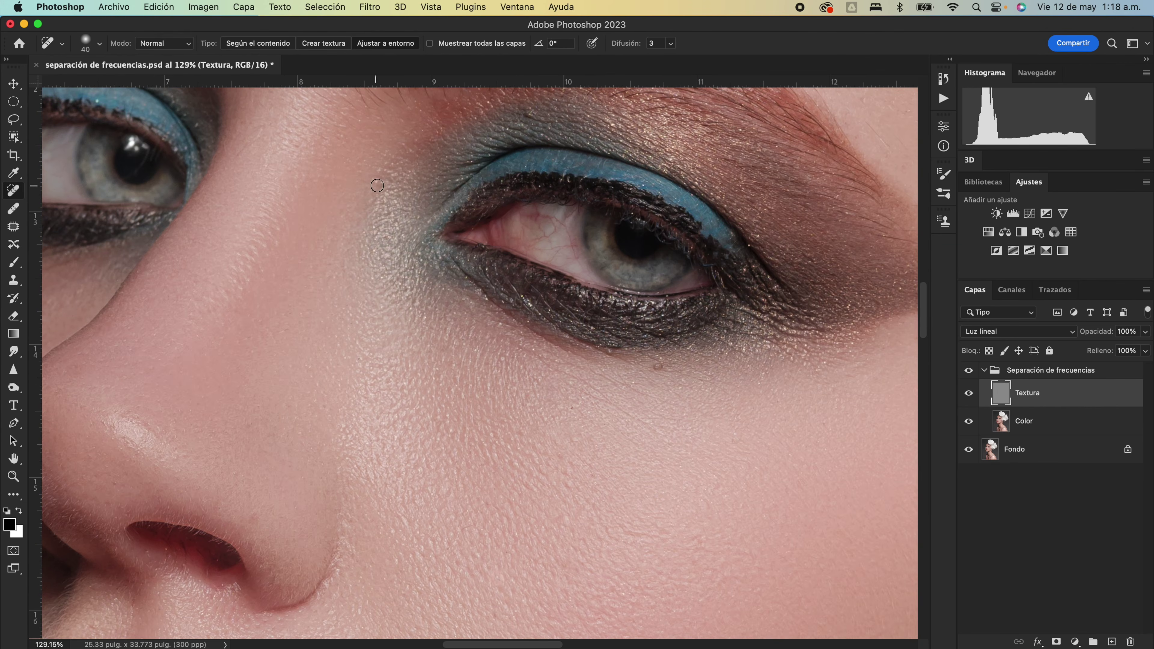
left_click(361, 170)
- Heal the remaining small spots across the forehead, from the centre toward the hairline
scroll(636, 319, "up", 12)
scroll(636, 318, "right", 4)
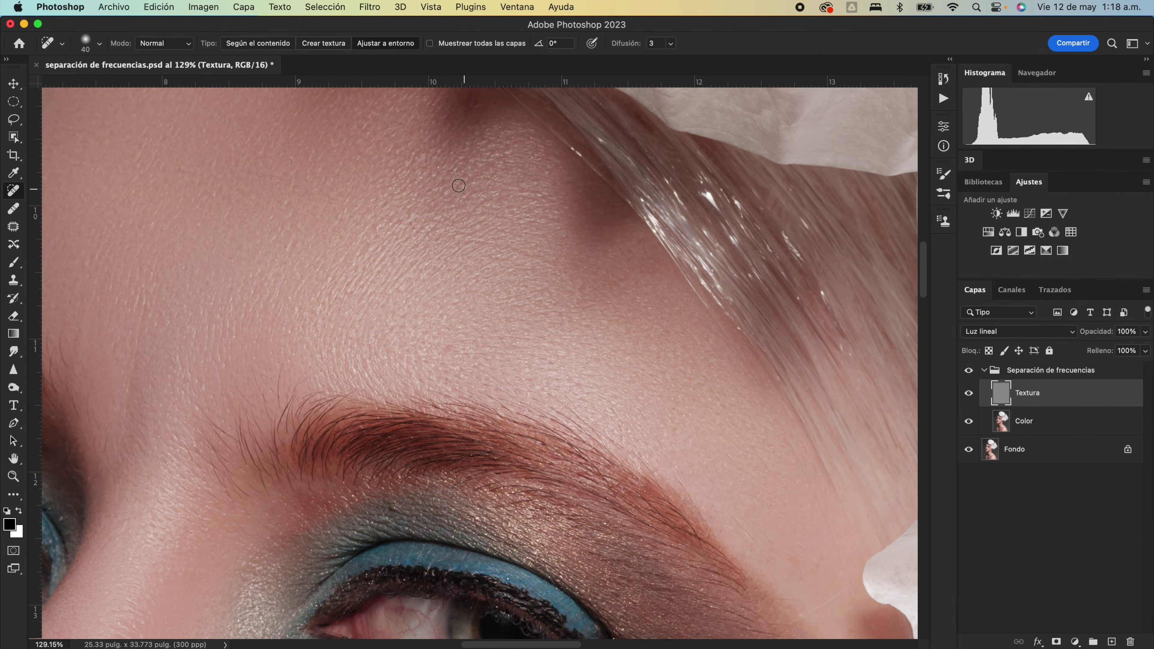
scroll(541, 153, "up", 4)
scroll(541, 153, "left", 4)
left_click(347, 317)
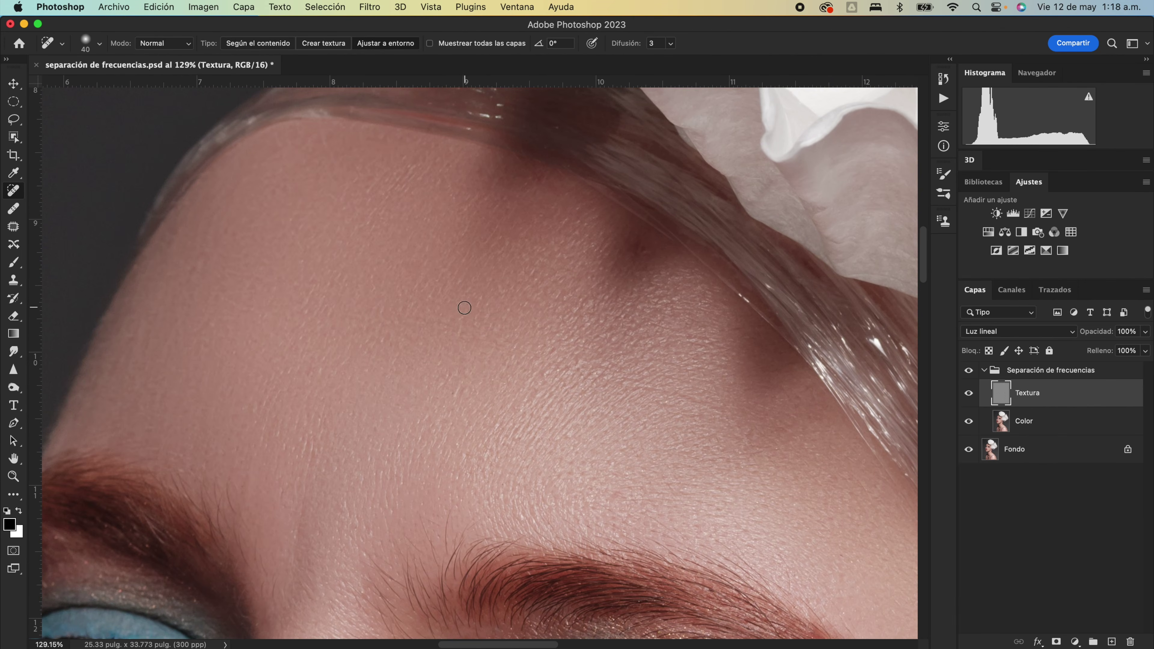
left_click(578, 208)
scroll(344, 283, "down", 2)
scroll(344, 283, "left", 1)
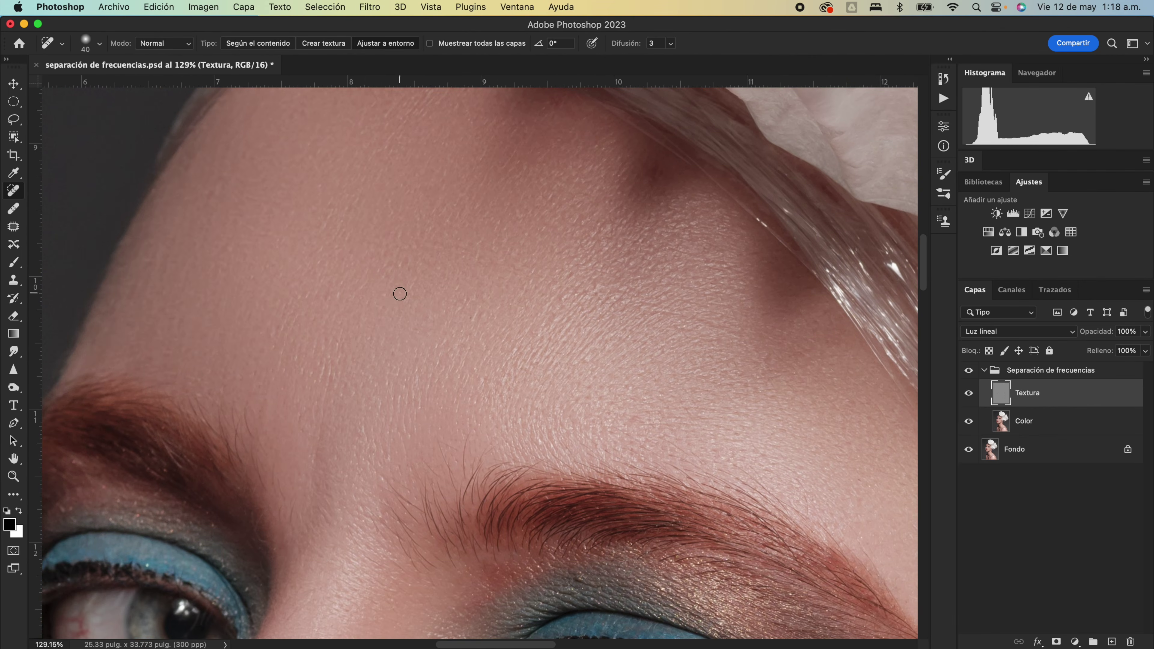
left_click(605, 286)
- Compare the retouch with the original by hiding and reshowing the Separación de frecuencias group, and inspect the cheek texture up close
scroll(507, 329, "down", 6)
scroll(438, 361, "left", 1)
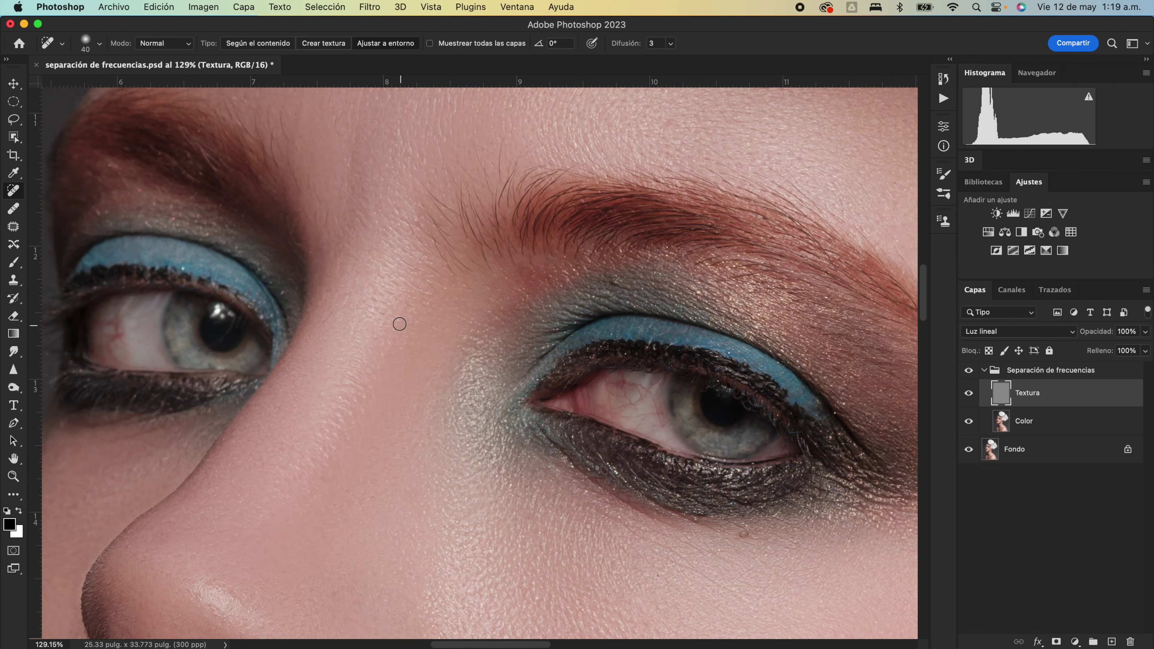
scroll(484, 398, "down", 6)
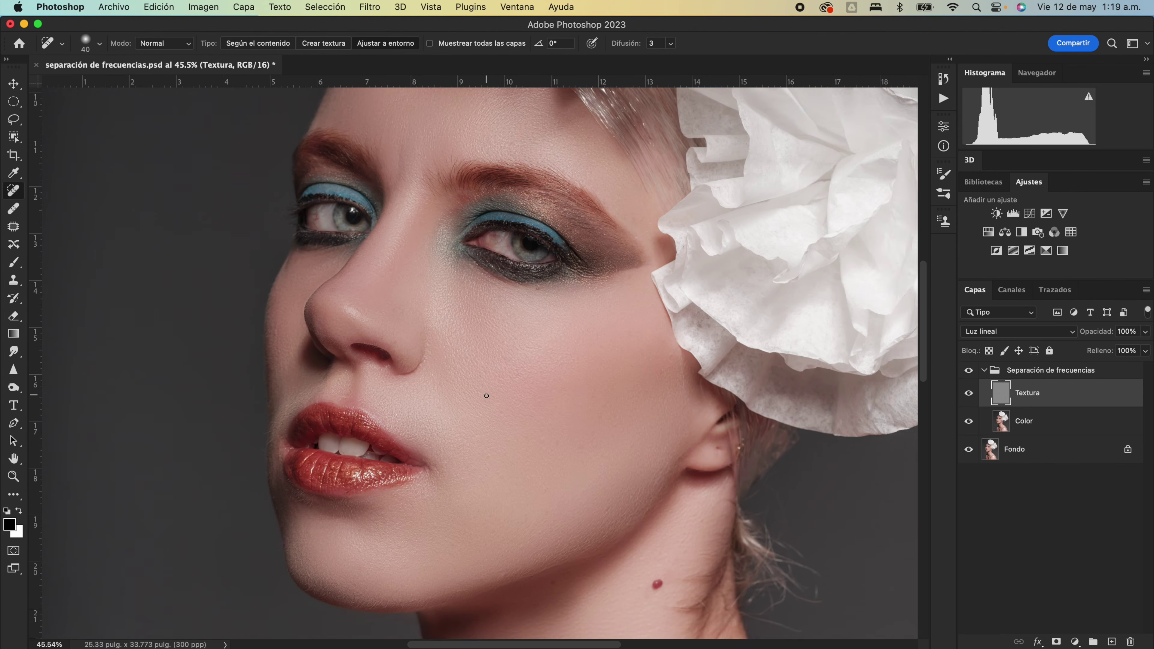
scroll(487, 396, "up", 2)
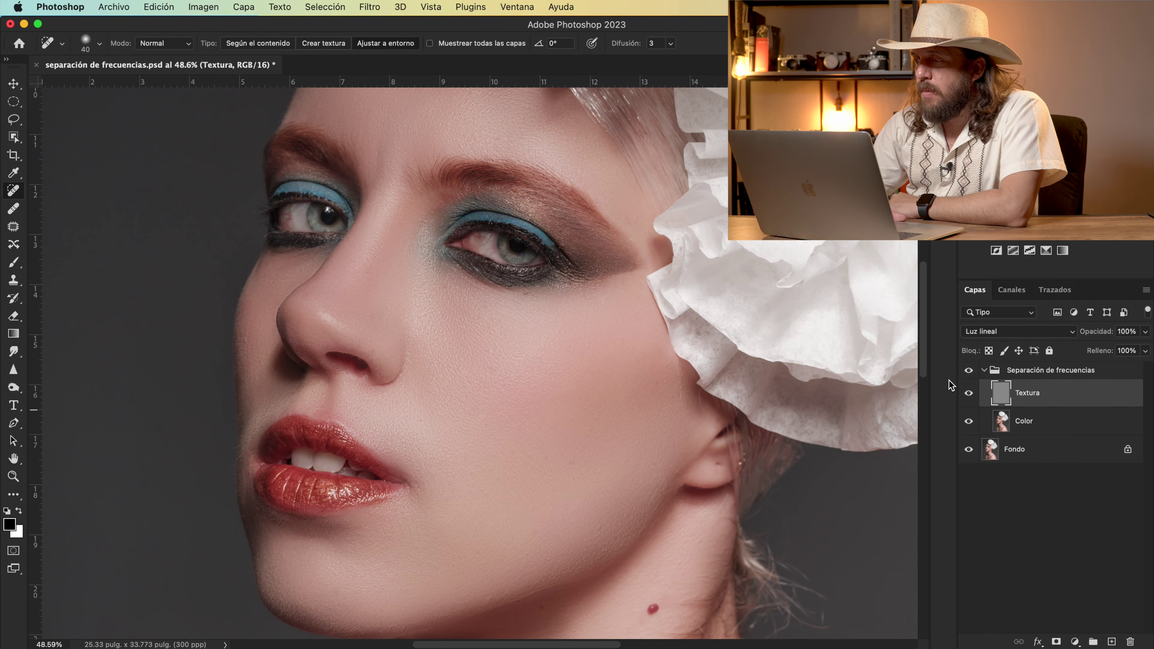
left_click(968, 371)
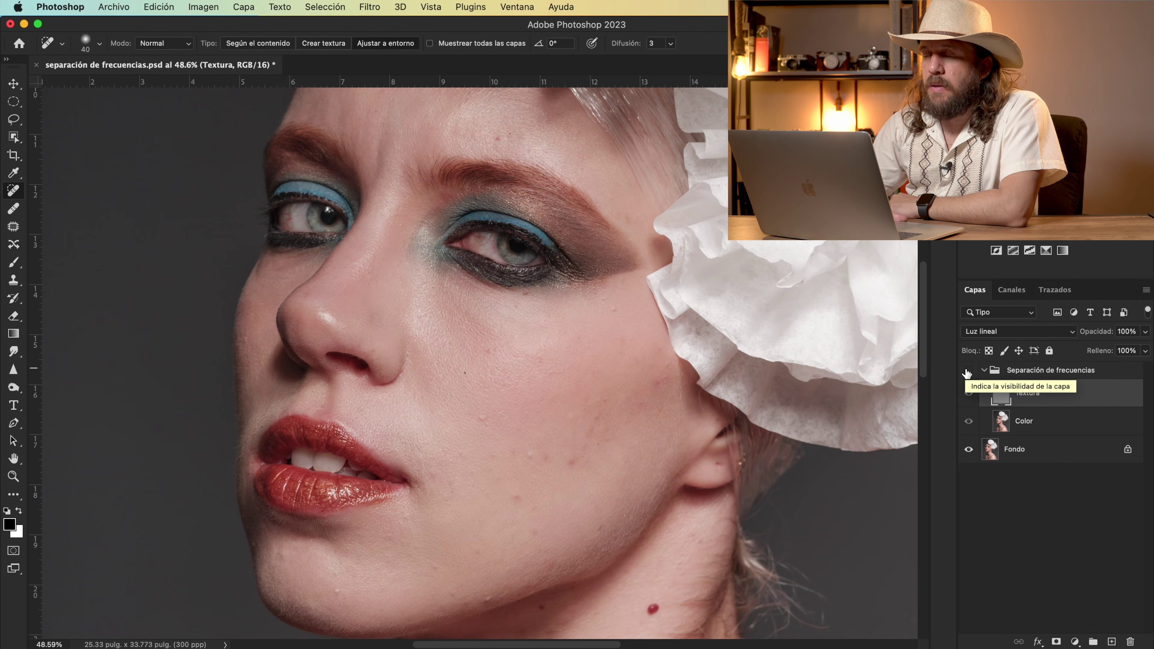
left_click(967, 371)
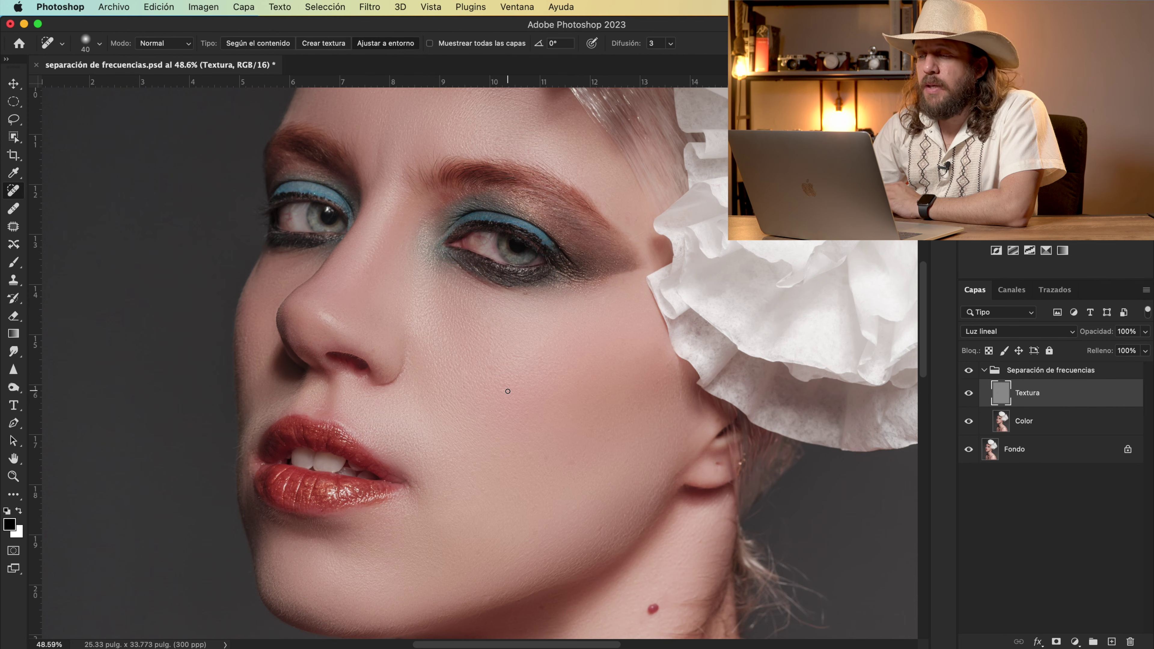
scroll(508, 391, "up", 8)
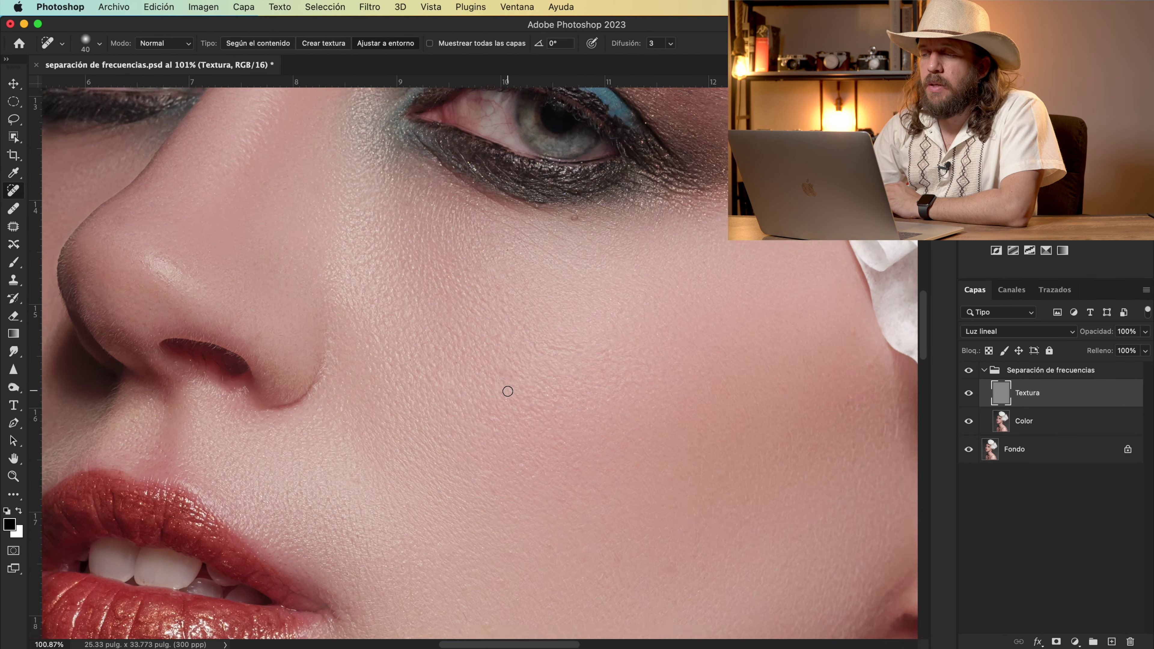
scroll(508, 391, "up", 3)
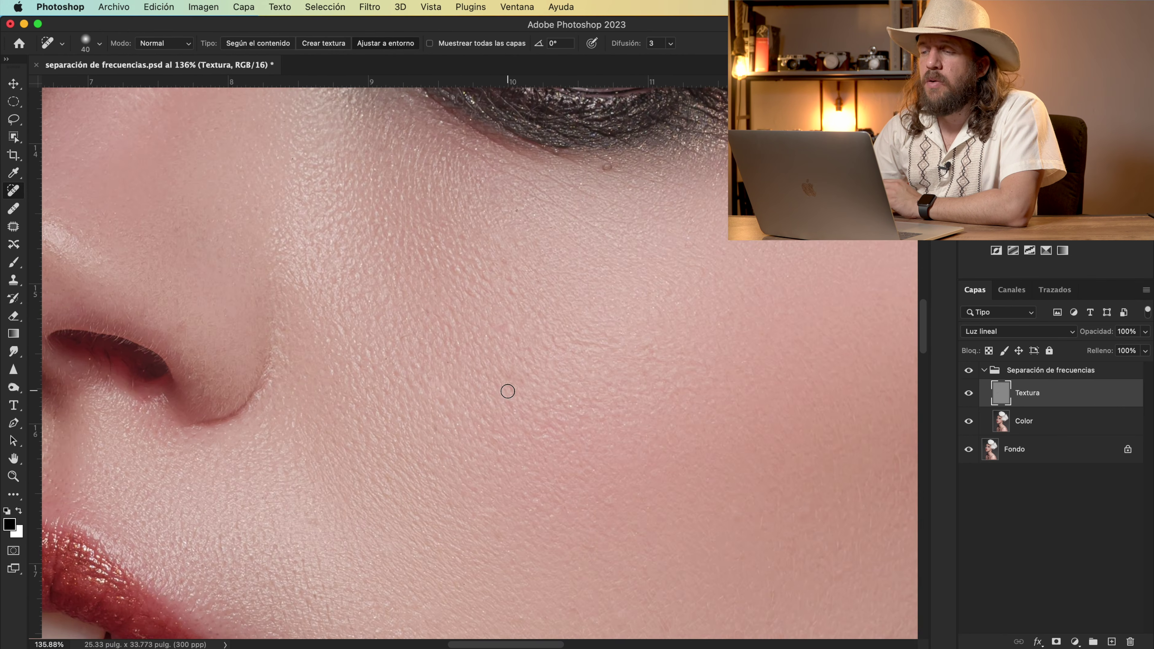